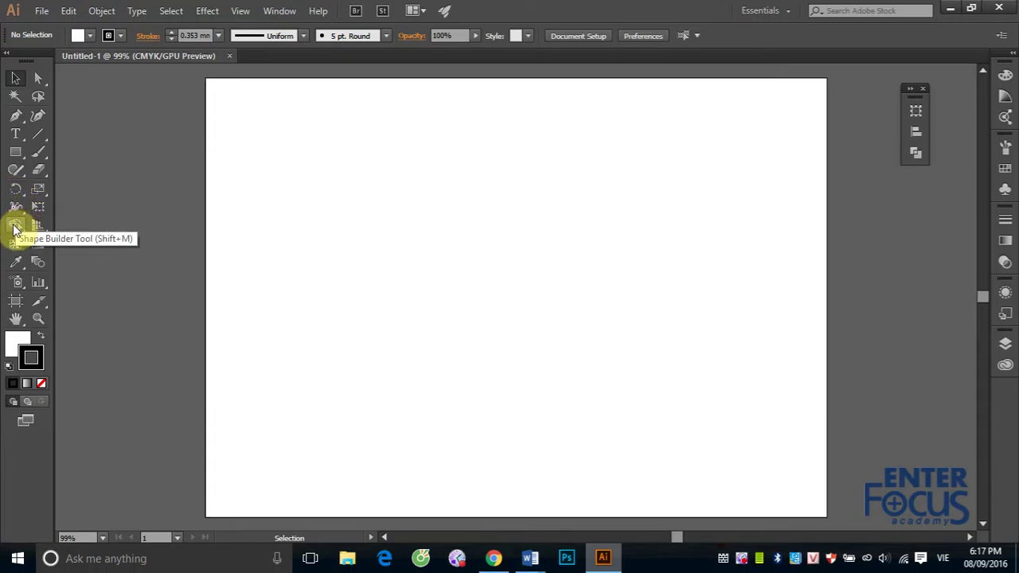
Step: Pick the plain Pen Tool from its flyout and place the outline's first anchor on the artboard
{"action": "left_click", "coordinate": [15, 227]}
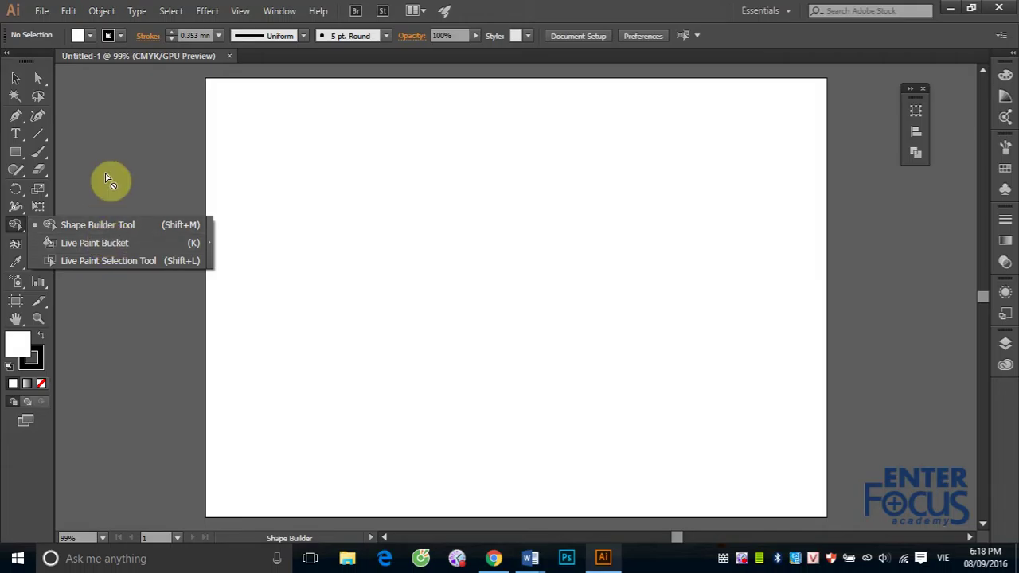
{"action": "left_click", "coordinate": [20, 122]}
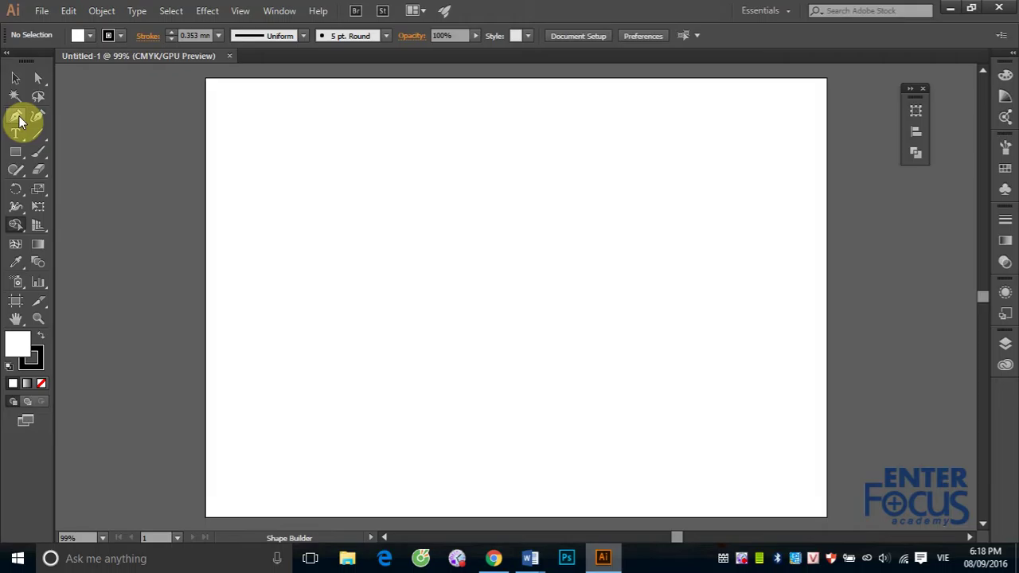
{"action": "left_click", "coordinate": [18, 120]}
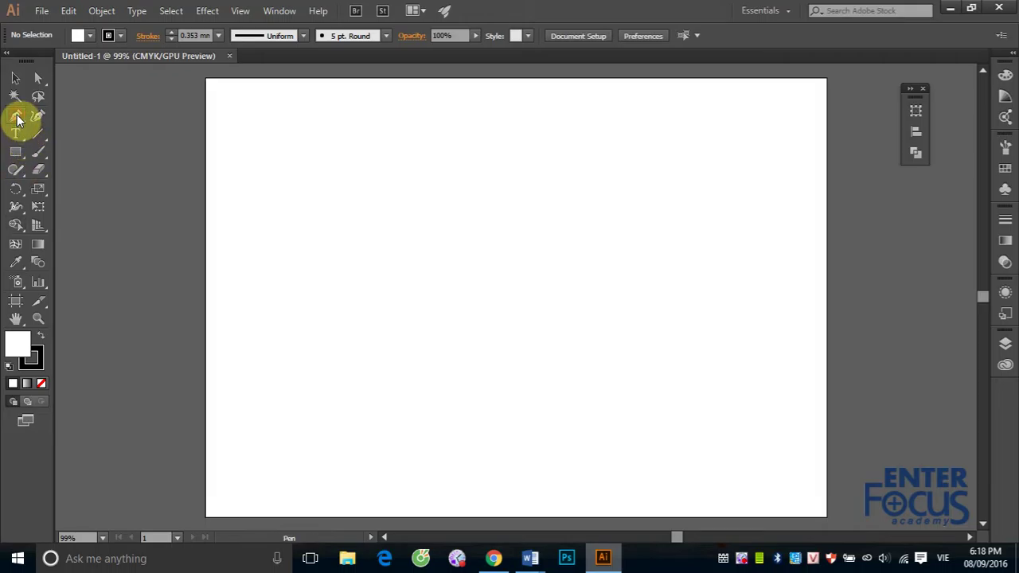
{"action": "left_click_drag", "start_coordinate": [17, 119], "coordinate": [54, 115]}
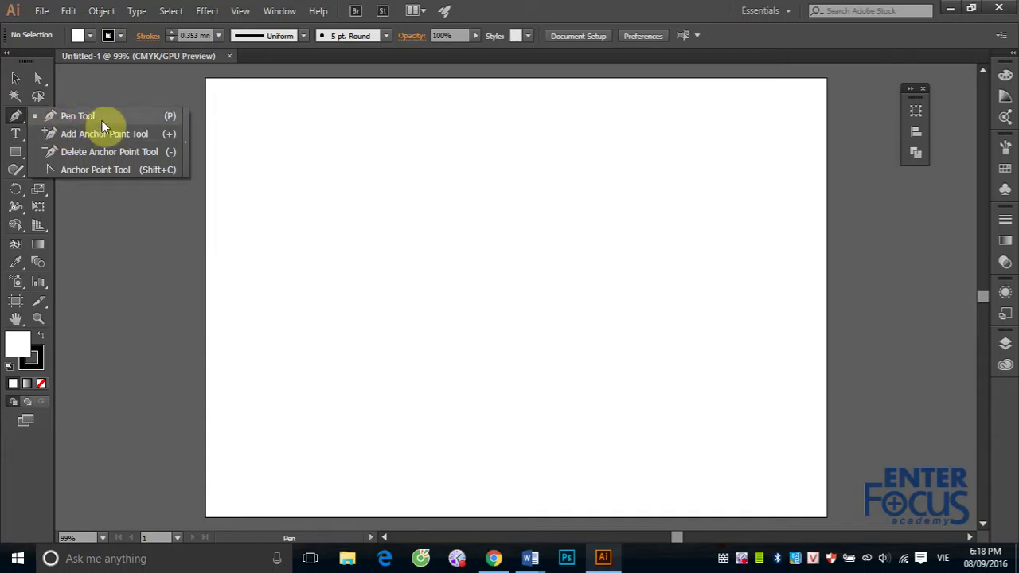
{"action": "left_click", "coordinate": [167, 118]}
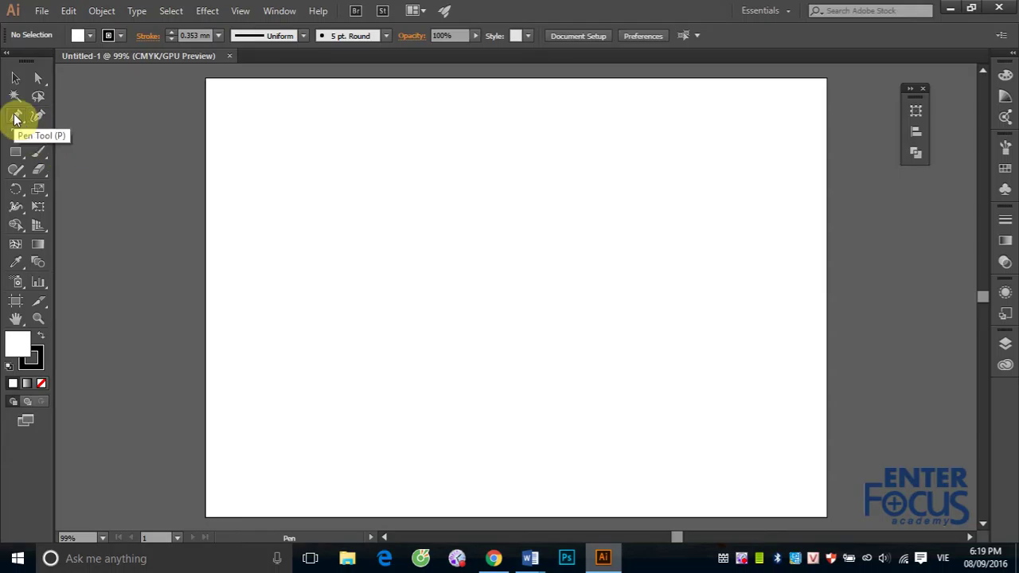
{"action": "left_click", "coordinate": [356, 205]}
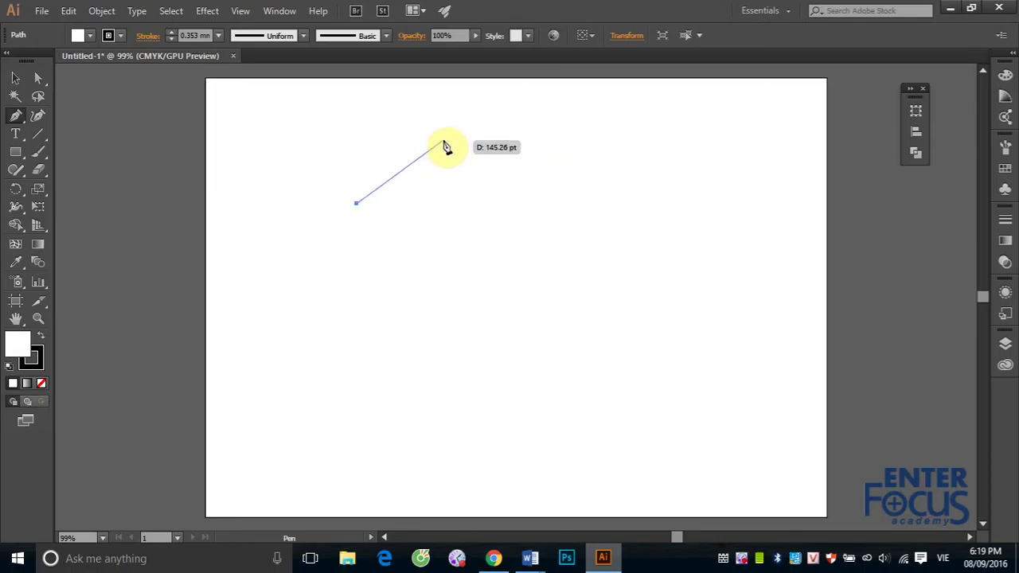
Step: Add anchors for two peaks, the right side and bottom corners, closing the path at its start
{"action": "left_click", "coordinate": [443, 143]}
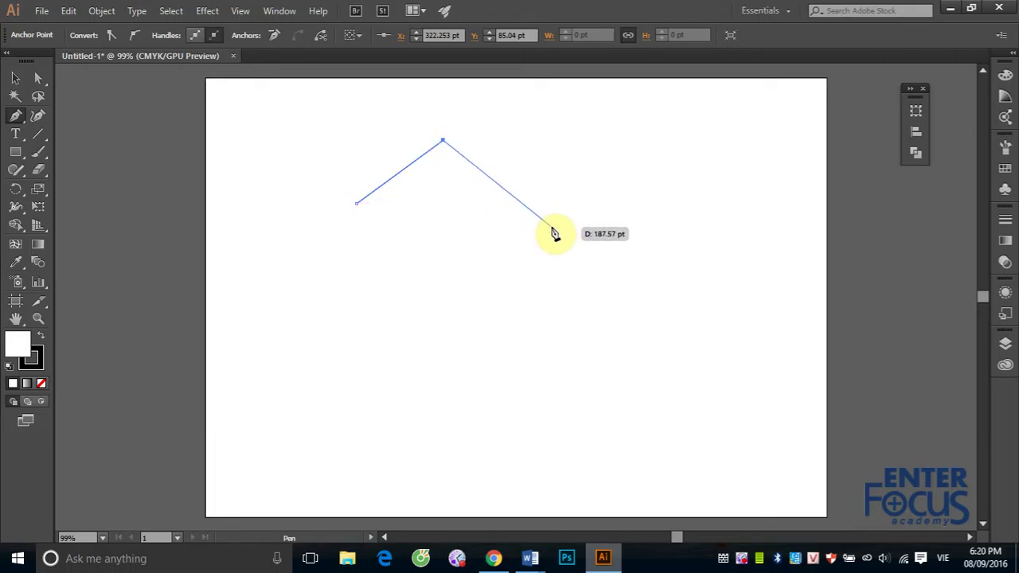
{"action": "left_click", "coordinate": [517, 197]}
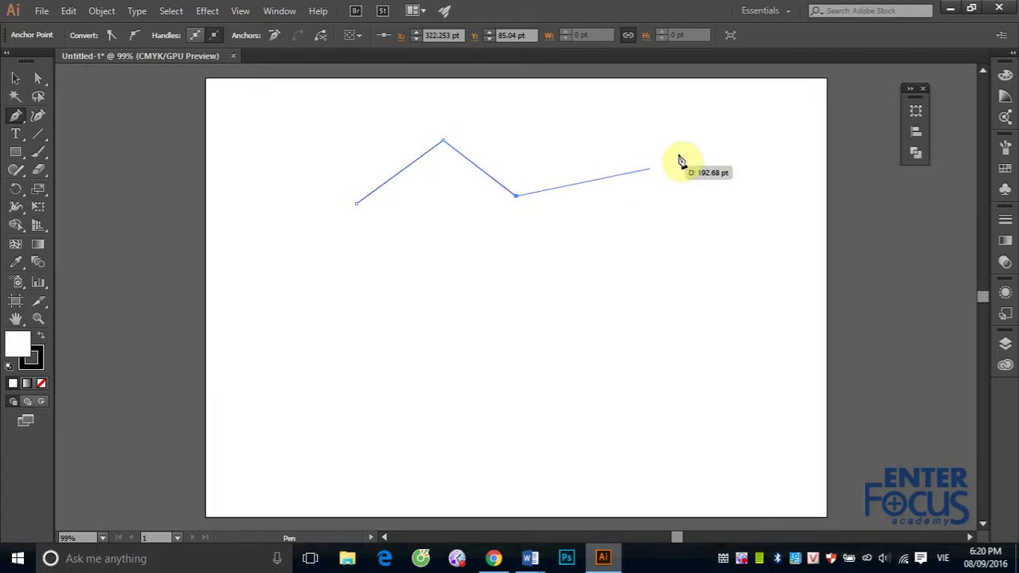
{"action": "left_click", "coordinate": [602, 140]}
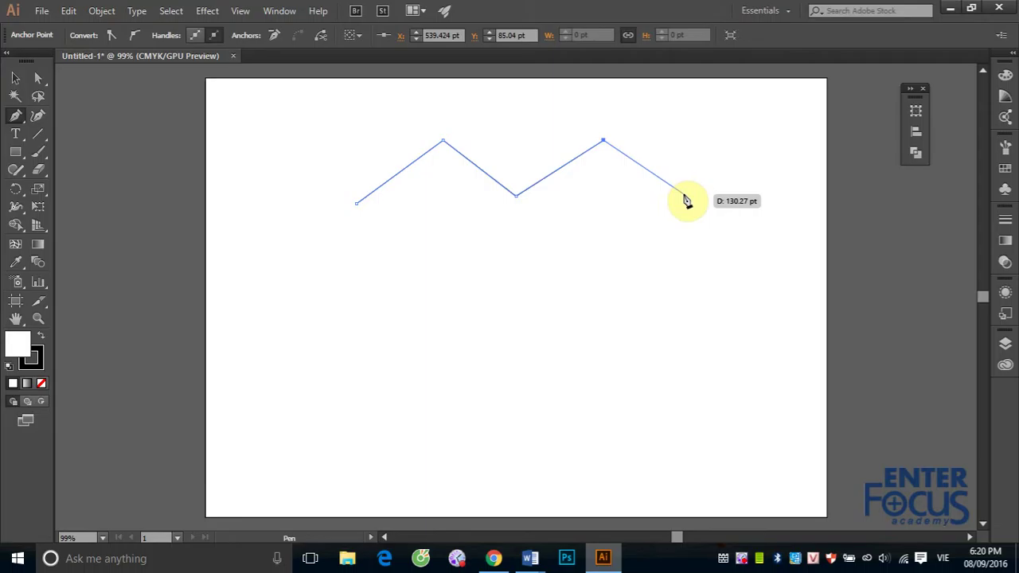
{"action": "left_click", "coordinate": [680, 200]}
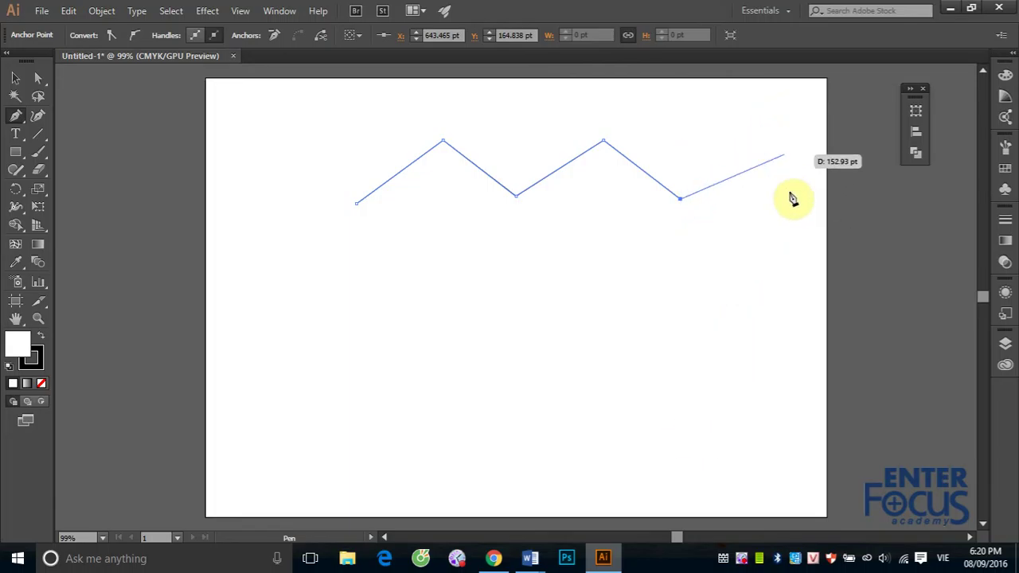
{"action": "left_click", "coordinate": [680, 357]}
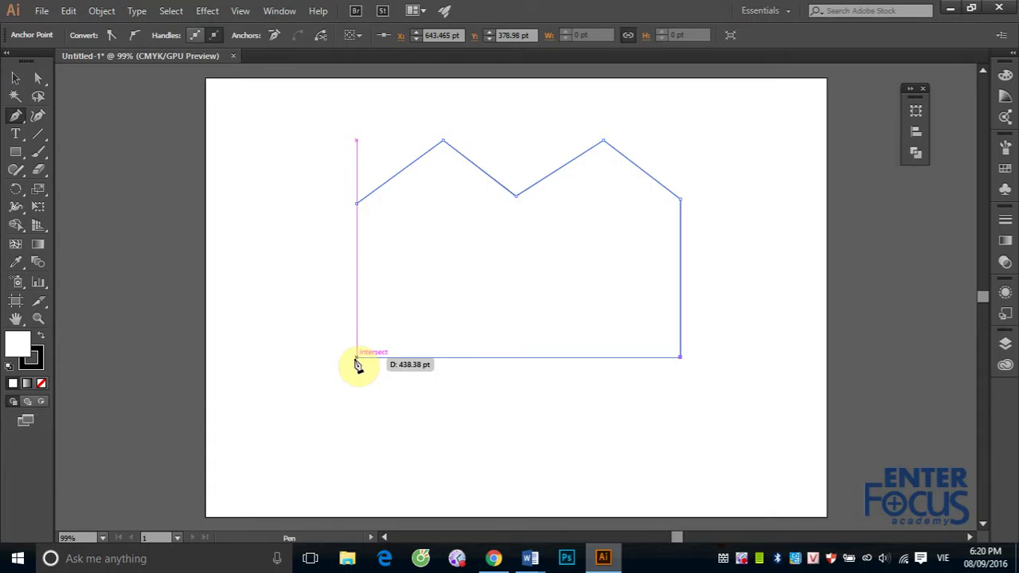
{"action": "left_click", "coordinate": [357, 358]}
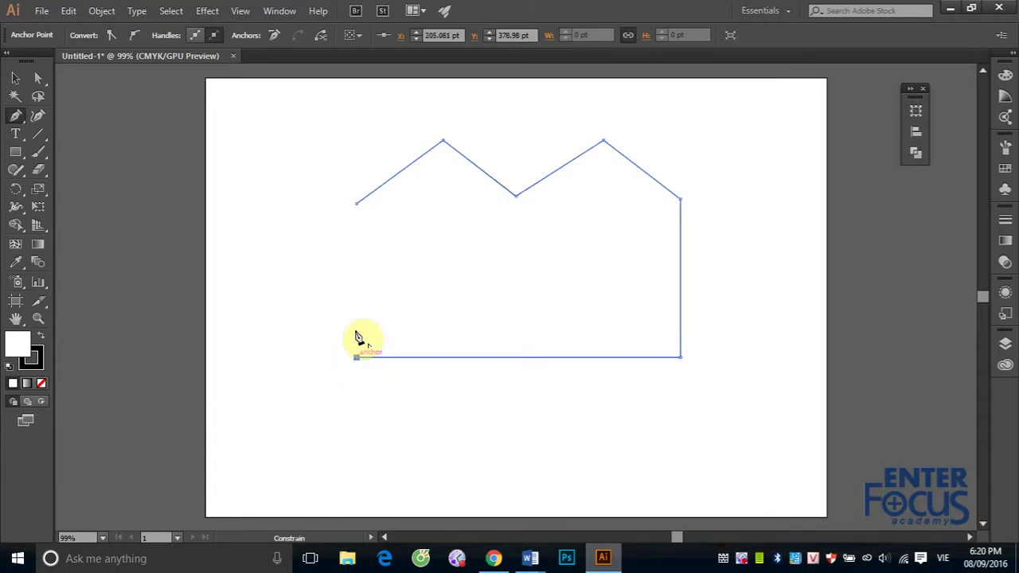
{"action": "left_click", "coordinate": [356, 204]}
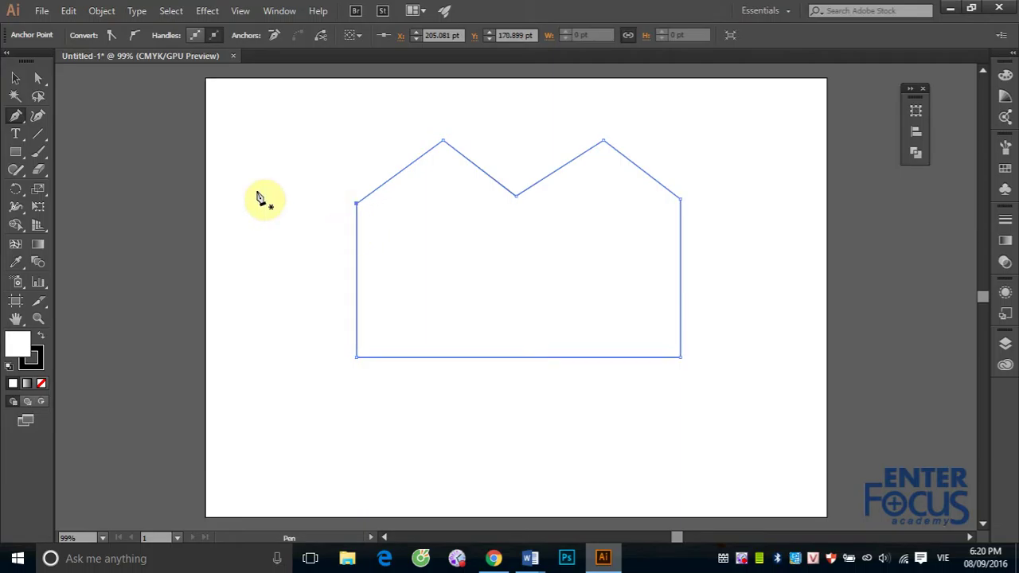
Step: Start a new path near the bottom-left and turn off Smart Guides in the View menu
{"action": "left_click", "coordinate": [241, 18]}
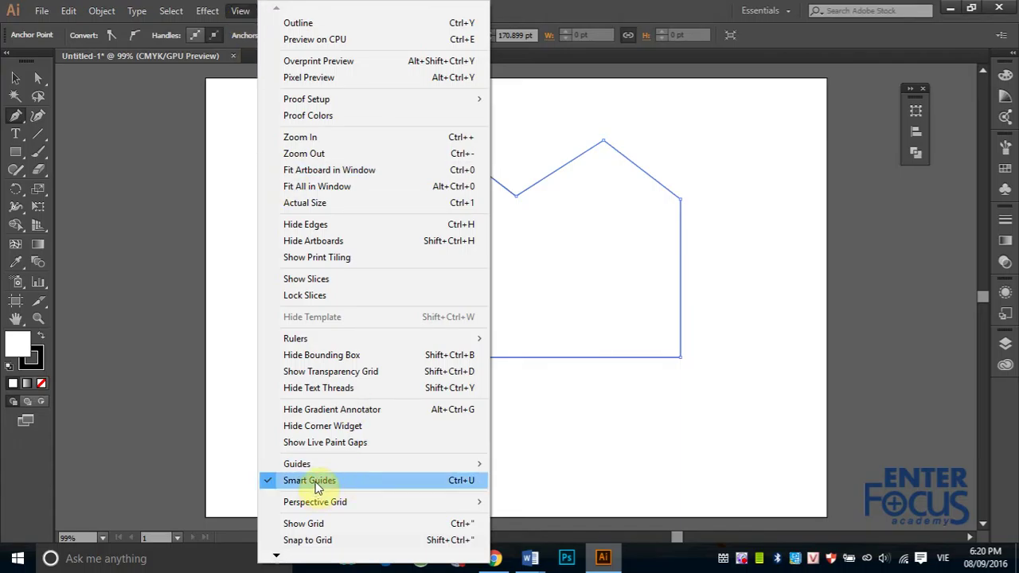
{"action": "left_click", "coordinate": [683, 8]}
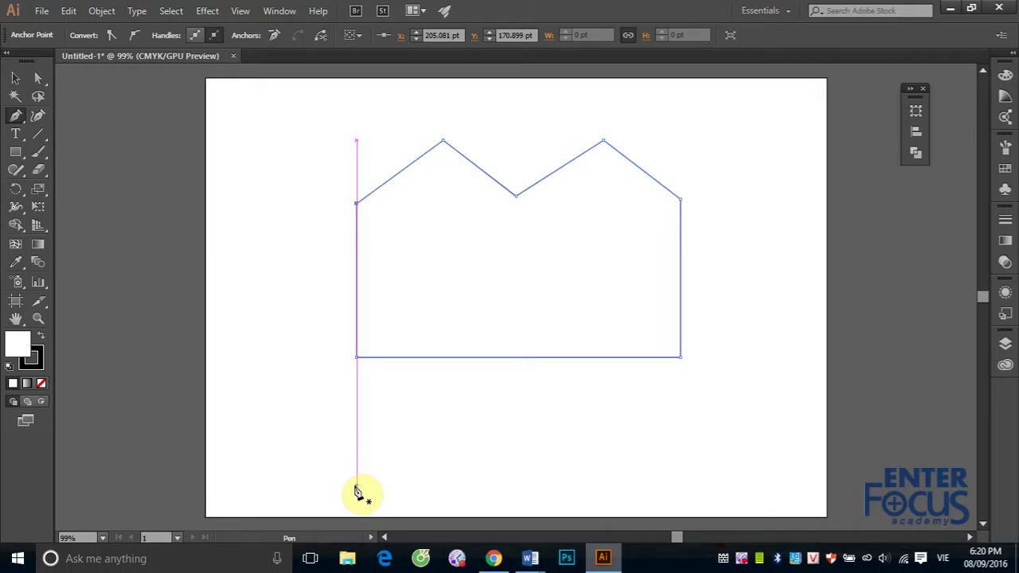
{"action": "left_click", "coordinate": [356, 486]}
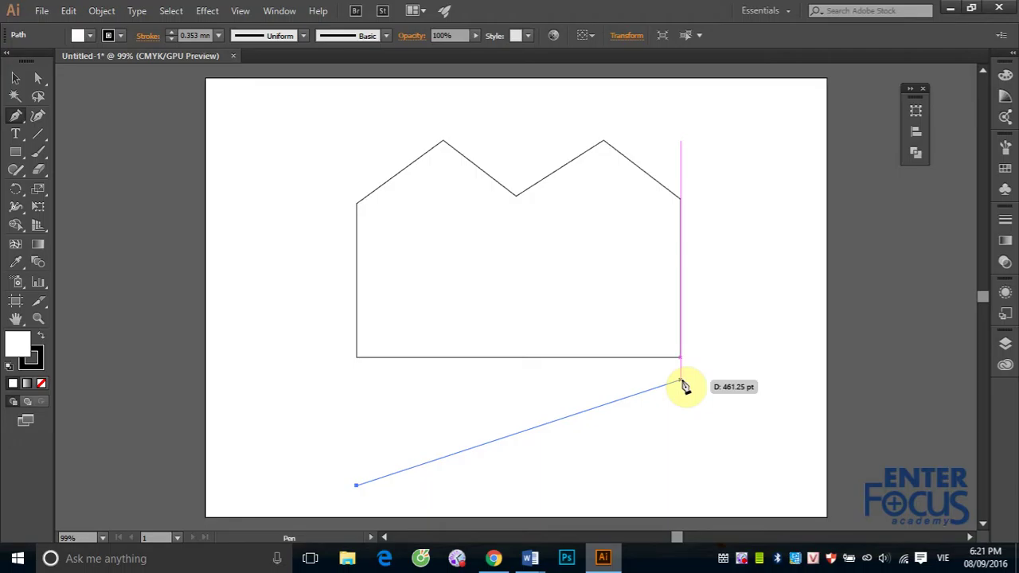
{"action": "left_click", "coordinate": [241, 11]}
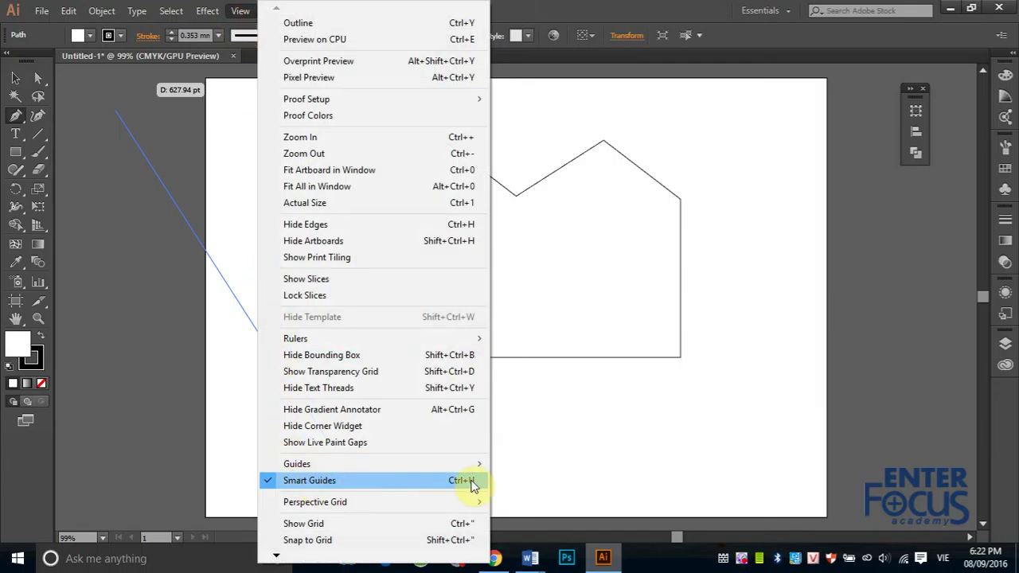
{"action": "left_click", "coordinate": [421, 481]}
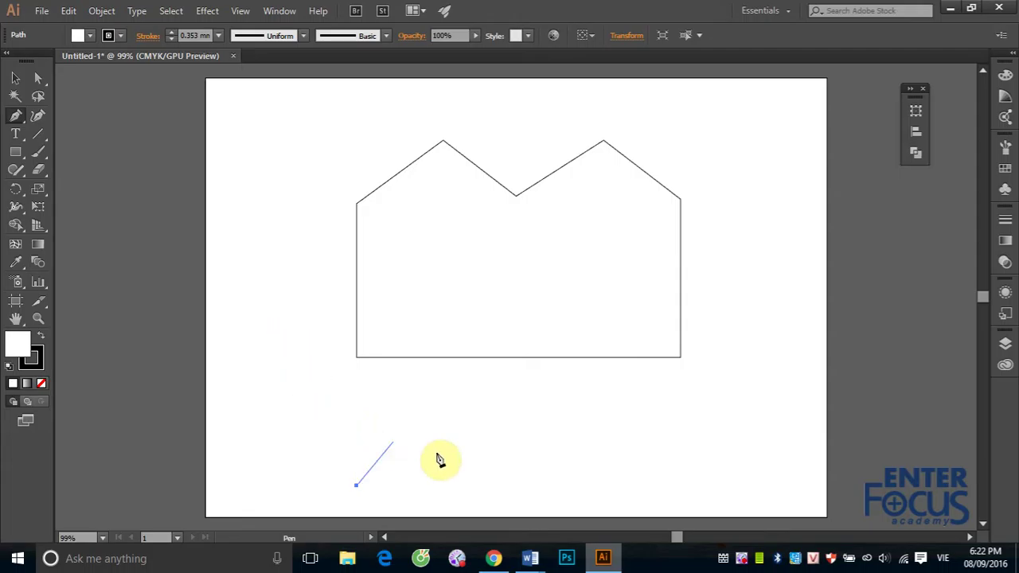
Step: Extend the bottom path with a flat line, a triangular peak and a lower-right point
{"action": "left_click", "coordinate": [596, 485]}
{"action": "left_click", "coordinate": [698, 399]}
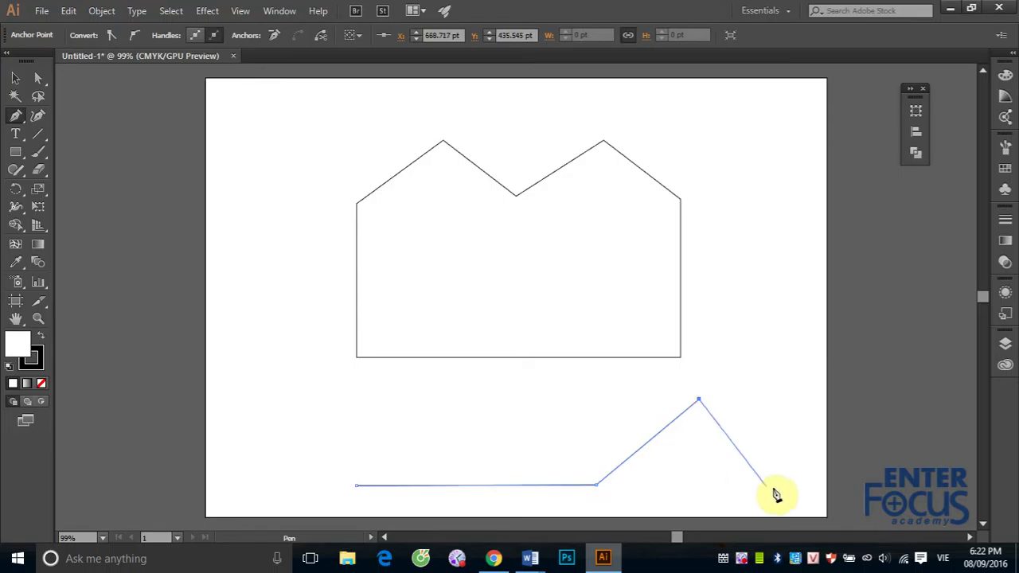
{"action": "left_click", "coordinate": [797, 483]}
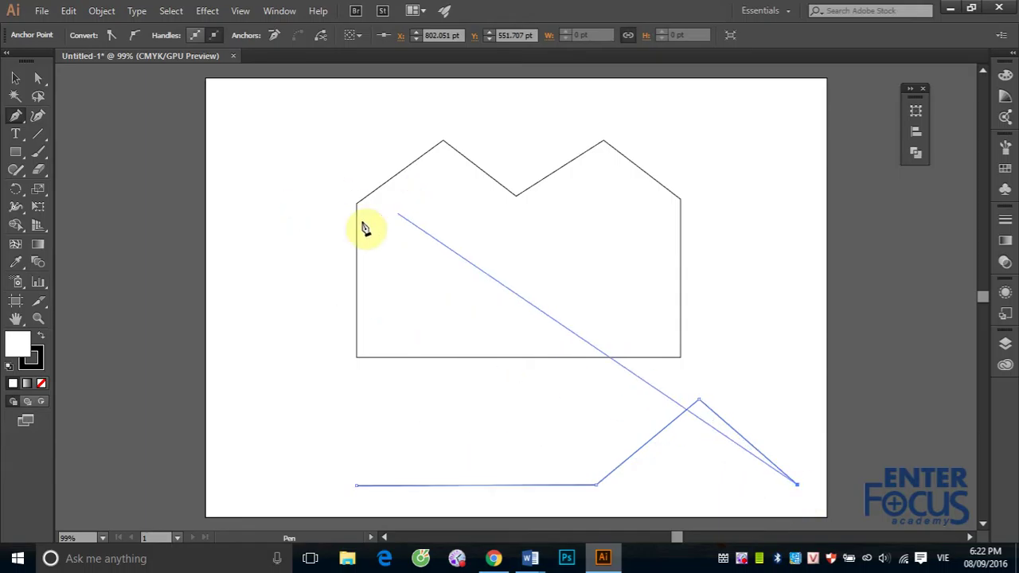
Step: With the Selection tool, select the new bottom path and then the two-peaked outline
{"action": "left_click", "coordinate": [15, 78]}
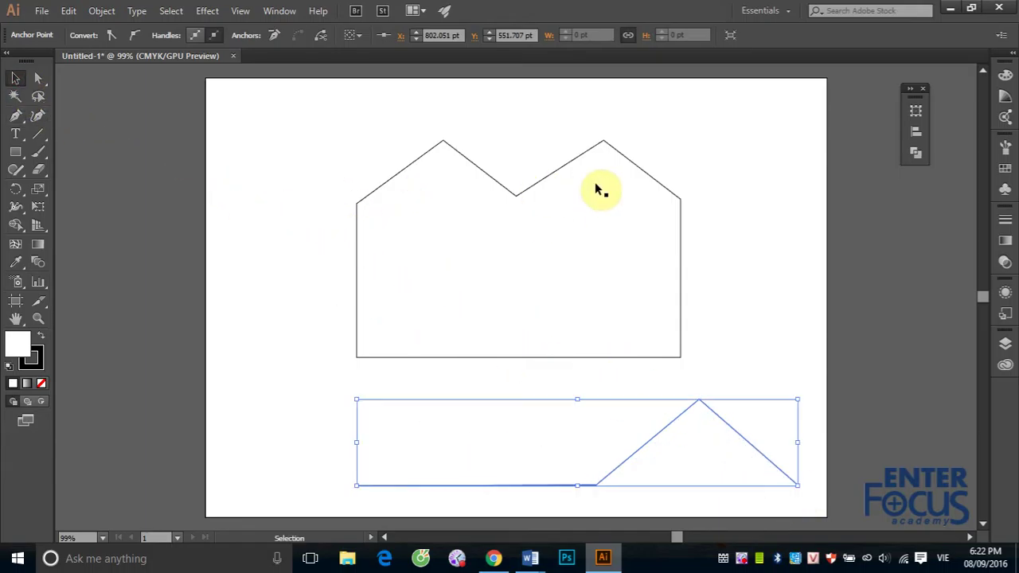
{"action": "left_click", "coordinate": [768, 307]}
{"action": "left_click", "coordinate": [723, 420]}
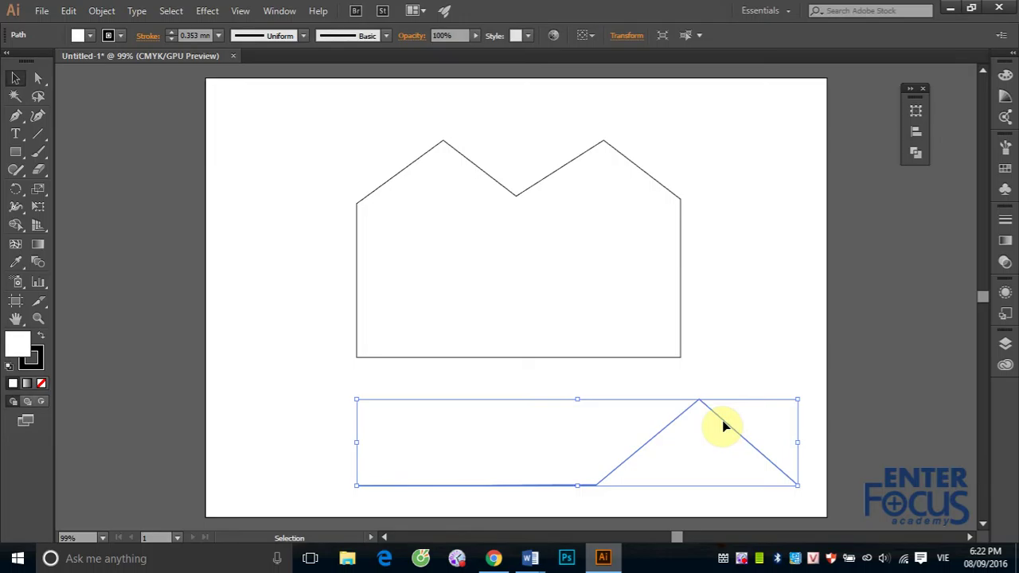
{"action": "left_click", "coordinate": [357, 238]}
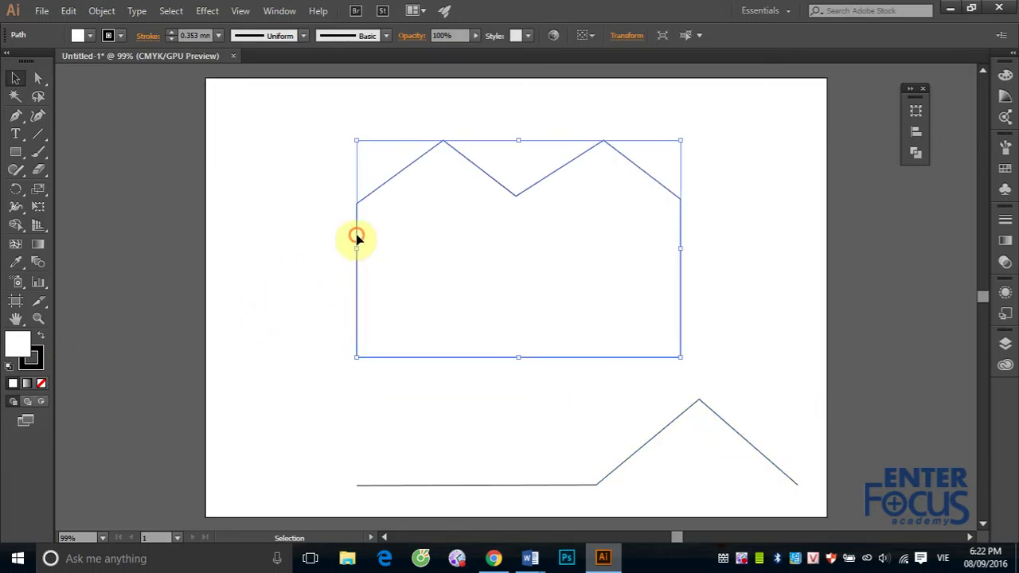
Step: Fill both the two-peaked outline and the bottom path with the red swatch
{"action": "left_click", "coordinate": [1005, 168]}
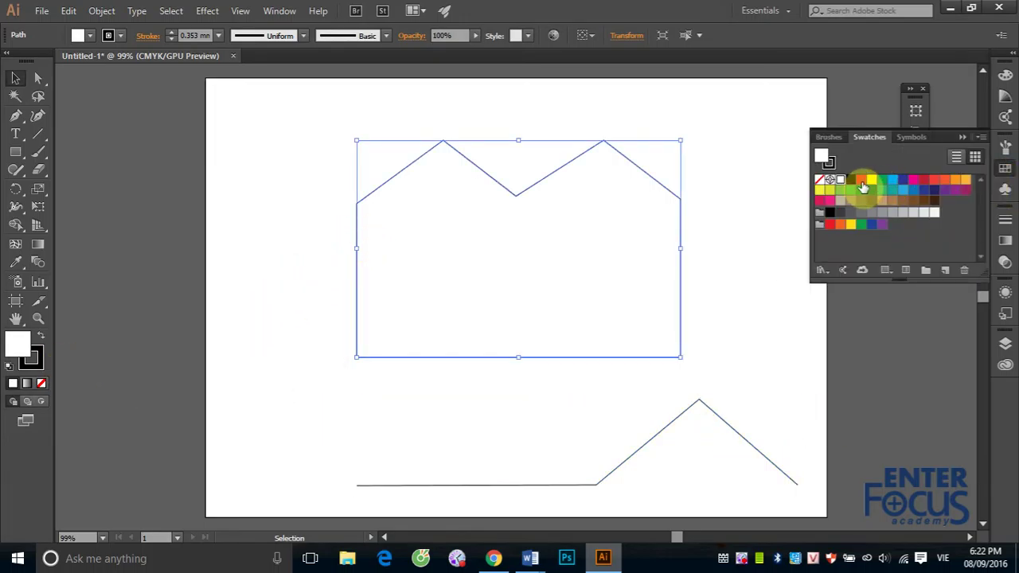
{"action": "left_click", "coordinate": [860, 179]}
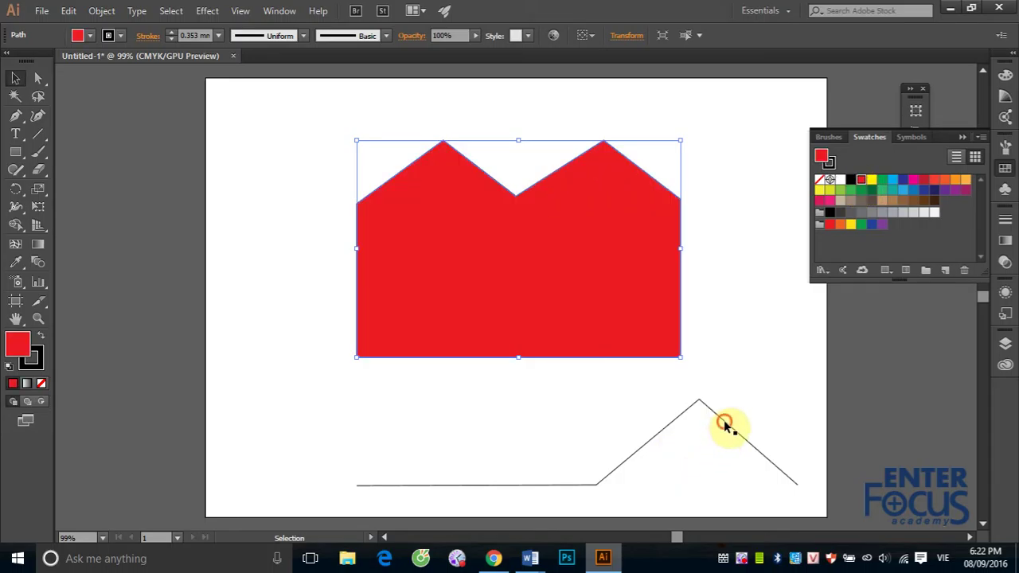
{"action": "left_click", "coordinate": [720, 419]}
{"action": "left_click", "coordinate": [861, 179]}
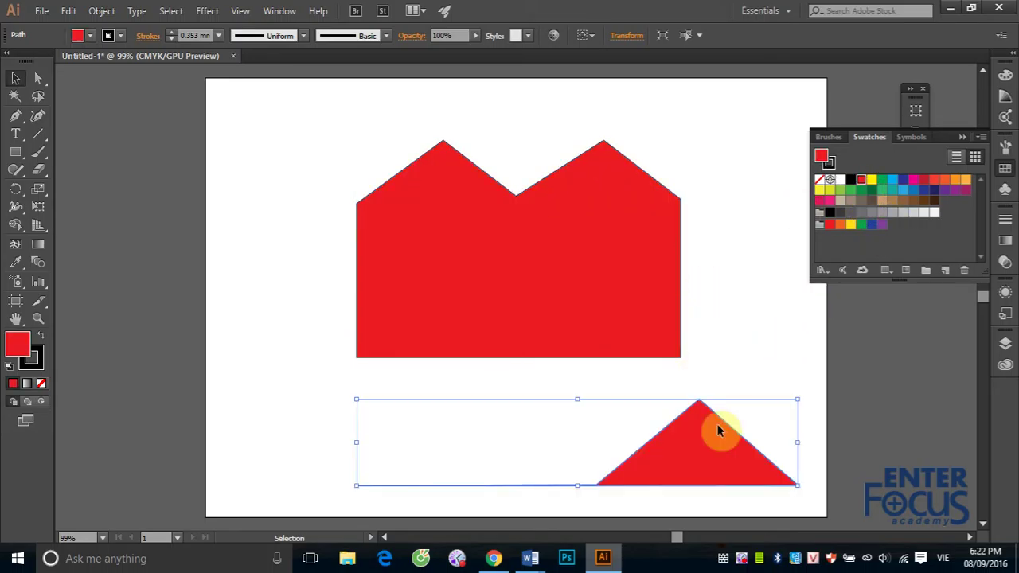
{"action": "left_click", "coordinate": [744, 338]}
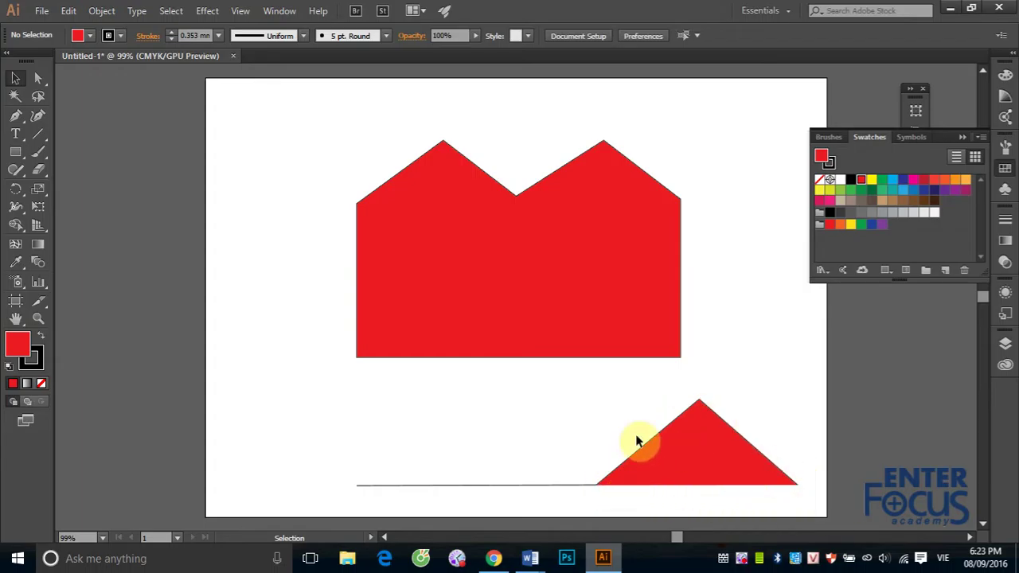
Step: Delete the red two-peaked shape and the red triangle path, leaving the artboard blank
{"action": "left_click", "coordinate": [534, 316]}
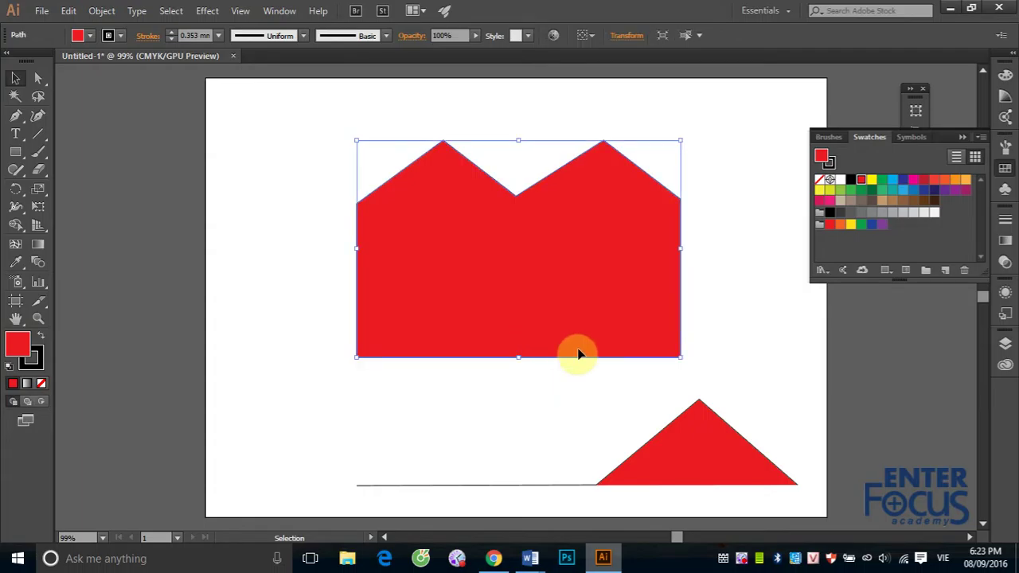
{"action": "key", "text": "Delete"}
{"action": "left_click", "coordinate": [691, 448]}
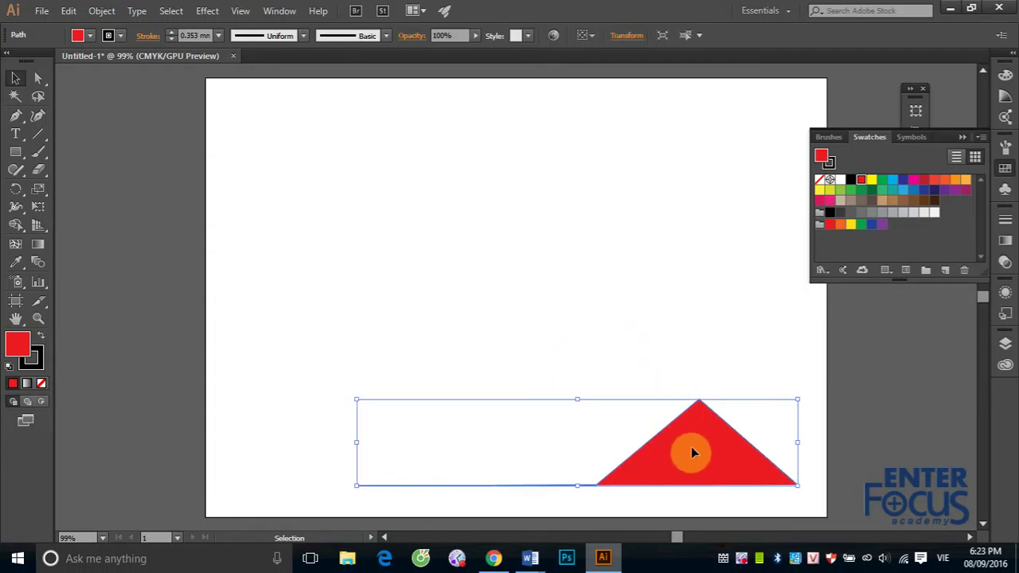
{"action": "key", "text": "Delete"}
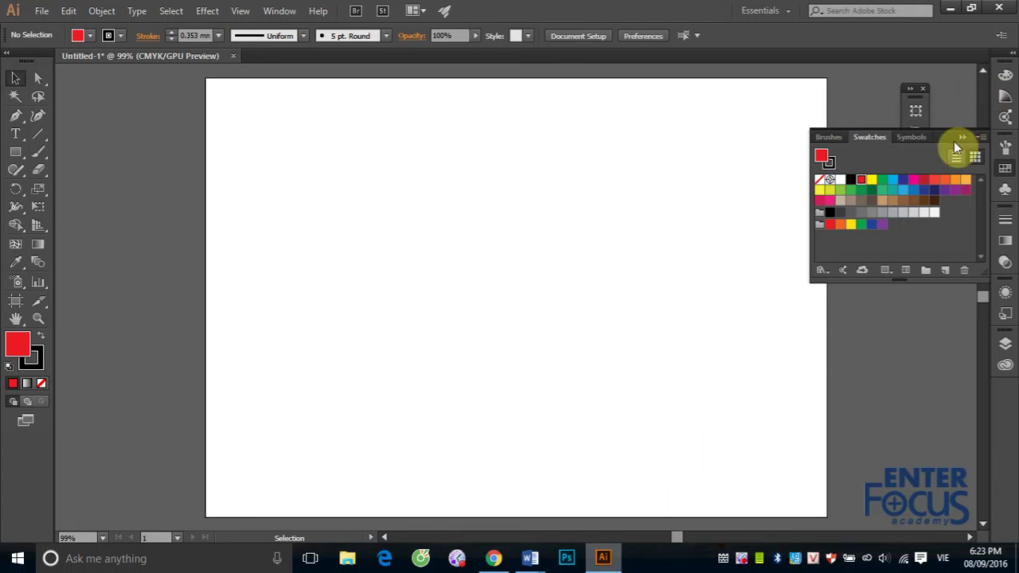
Step: Collapse the Swatches panel and place a new Pen anchor toward the artboard's lower left
{"action": "left_click", "coordinate": [962, 136]}
{"action": "left_click", "coordinate": [16, 115]}
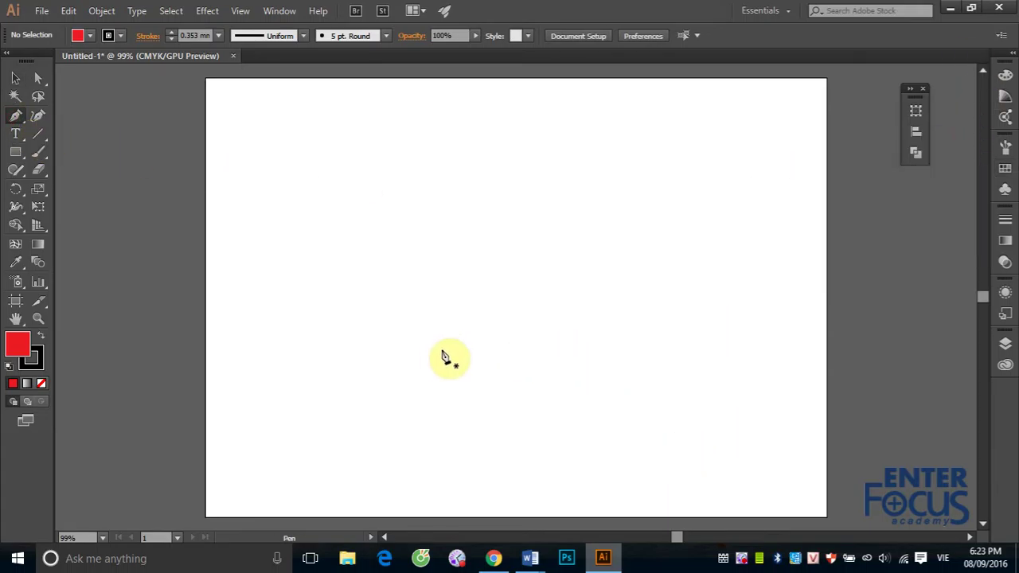
{"action": "left_click", "coordinate": [364, 365]}
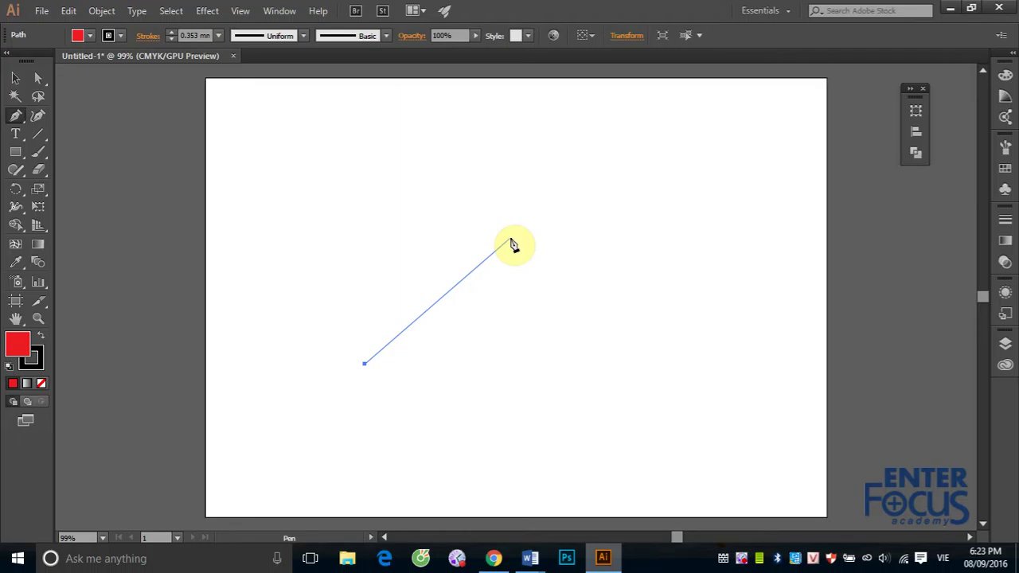
Step: Drag out a curved second anchor near the artboard centre, forming an upward arc
{"action": "left_click_drag", "start_coordinate": [511, 239], "coordinate": [681, 240]}
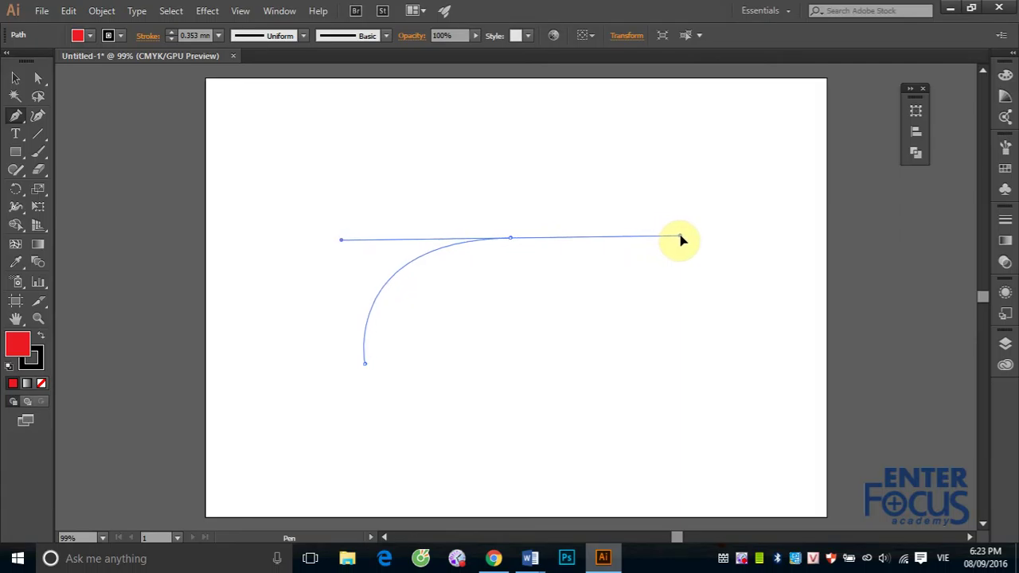
{"action": "mouse_move", "coordinate": [681, 240]}
{"action": "left_mouse_down"}
{"action": "mouse_move", "coordinate": [692, 215]}
{"action": "mouse_move", "coordinate": [690, 244]}
{"action": "mouse_move", "coordinate": [607, 241]}
{"action": "mouse_move", "coordinate": [683, 245]}
{"action": "mouse_move", "coordinate": [682, 236]}
{"action": "mouse_move", "coordinate": [624, 242]}
{"action": "mouse_move", "coordinate": [739, 247]}
{"action": "mouse_move", "coordinate": [776, 237]}
{"action": "mouse_move", "coordinate": [536, 242]}
{"action": "mouse_move", "coordinate": [700, 241]}
{"action": "left_mouse_up"}
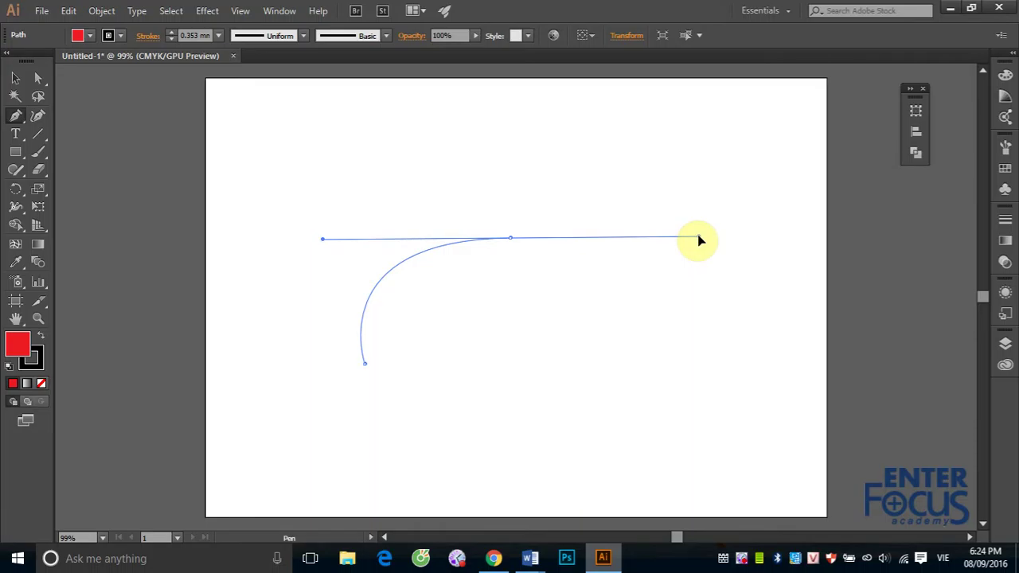
Step: Adjust the top anchor's handles until the arc is a smooth quarter-circle with a short outgoing handle
{"action": "mouse_move", "coordinate": [698, 240]}
{"action": "left_mouse_down"}
{"action": "mouse_move", "coordinate": [589, 245]}
{"action": "mouse_move", "coordinate": [557, 170]}
{"action": "left_mouse_up"}
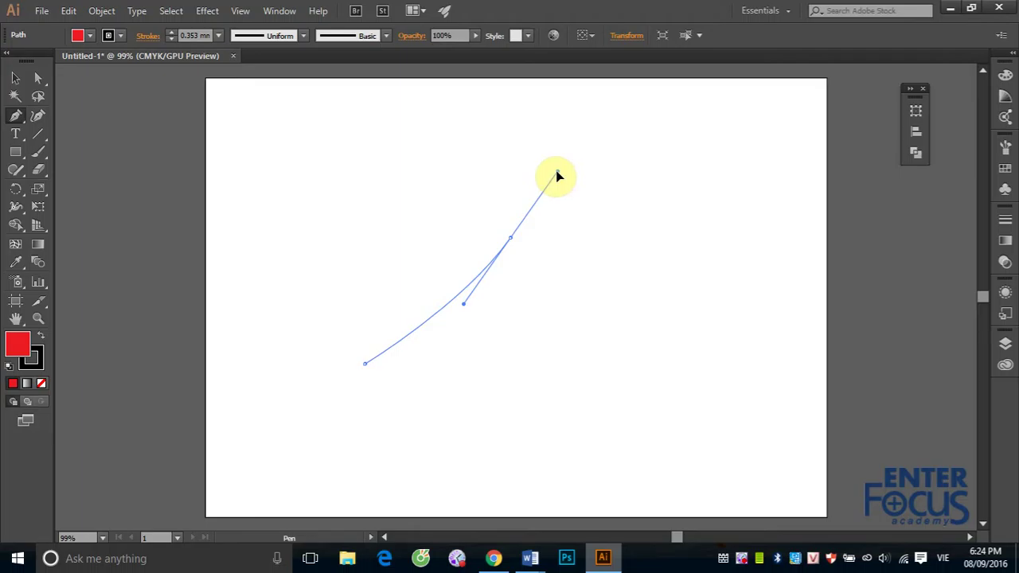
{"action": "mouse_move", "coordinate": [558, 175]}
{"action": "left_mouse_down"}
{"action": "mouse_move", "coordinate": [587, 220]}
{"action": "mouse_move", "coordinate": [590, 335]}
{"action": "left_mouse_up"}
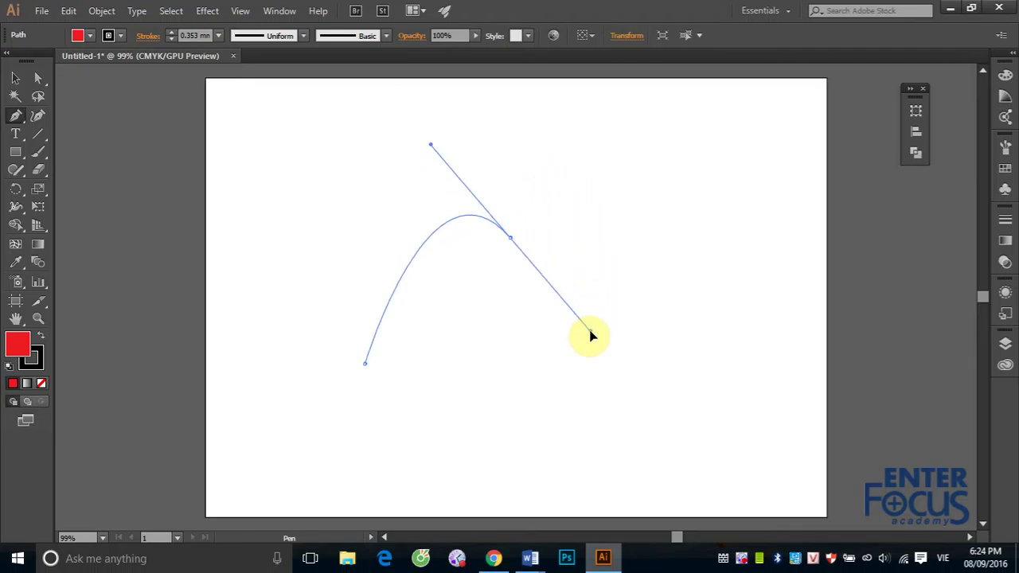
{"action": "mouse_move", "coordinate": [590, 334]}
{"action": "left_mouse_down"}
{"action": "mouse_move", "coordinate": [614, 239]}
{"action": "mouse_move", "coordinate": [632, 235]}
{"action": "mouse_move", "coordinate": [589, 234]}
{"action": "mouse_move", "coordinate": [711, 239]}
{"action": "mouse_move", "coordinate": [567, 243]}
{"action": "mouse_move", "coordinate": [661, 239]}
{"action": "left_mouse_up"}
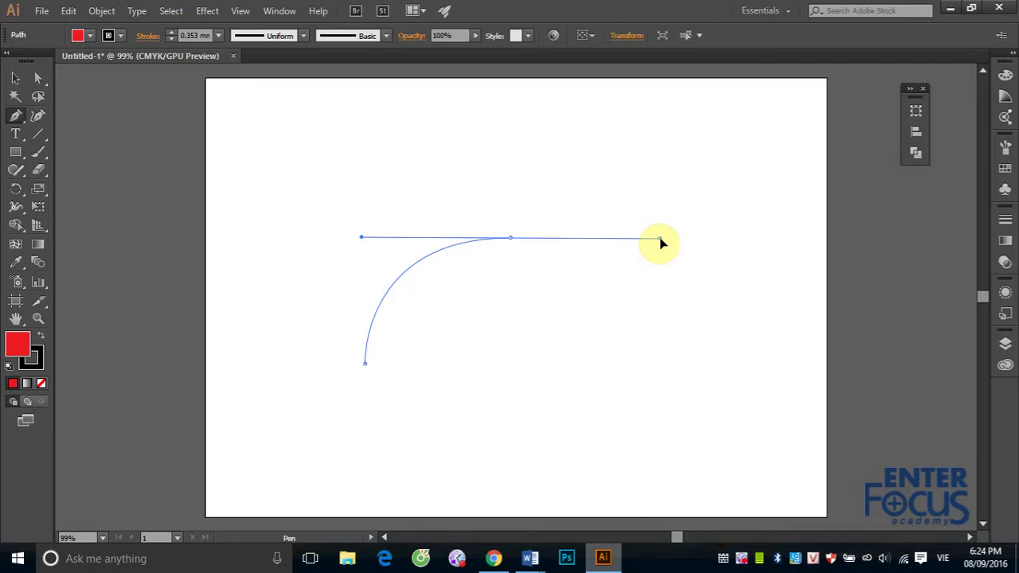
{"action": "mouse_move", "coordinate": [660, 239]}
{"action": "left_mouse_down"}
{"action": "mouse_move", "coordinate": [759, 239]}
{"action": "mouse_move", "coordinate": [557, 238]}
{"action": "mouse_move", "coordinate": [778, 242]}
{"action": "mouse_move", "coordinate": [547, 238]}
{"action": "mouse_move", "coordinate": [602, 236]}
{"action": "mouse_move", "coordinate": [522, 168]}
{"action": "mouse_move", "coordinate": [576, 237]}
{"action": "mouse_move", "coordinate": [582, 264]}
{"action": "mouse_move", "coordinate": [528, 175]}
{"action": "mouse_move", "coordinate": [473, 165]}
{"action": "left_mouse_up"}
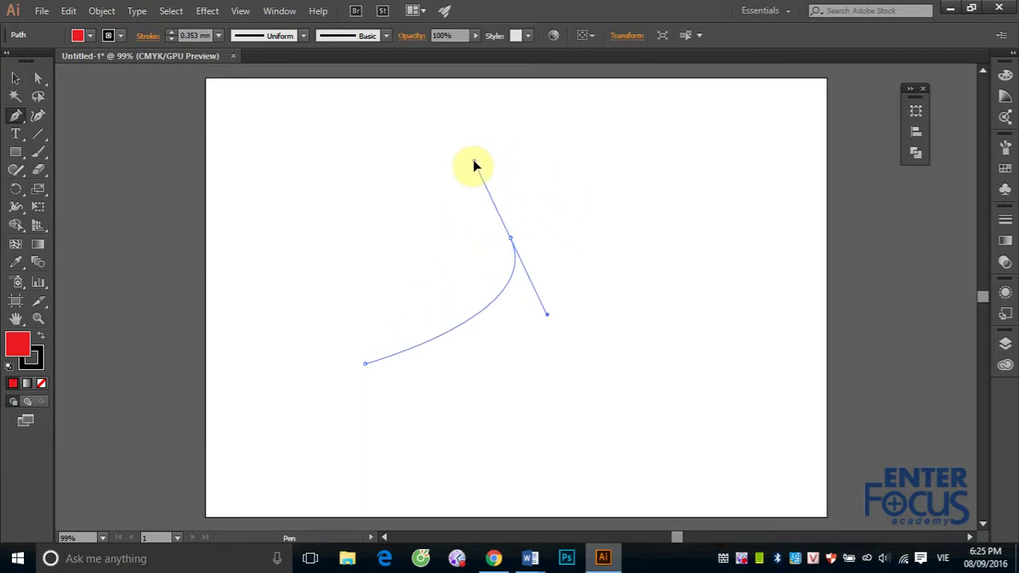
{"action": "mouse_move", "coordinate": [474, 165]}
{"action": "left_mouse_down"}
{"action": "mouse_move", "coordinate": [628, 234]}
{"action": "mouse_move", "coordinate": [679, 291]}
{"action": "mouse_move", "coordinate": [613, 182]}
{"action": "mouse_move", "coordinate": [502, 152]}
{"action": "mouse_move", "coordinate": [449, 156]}
{"action": "left_mouse_up"}
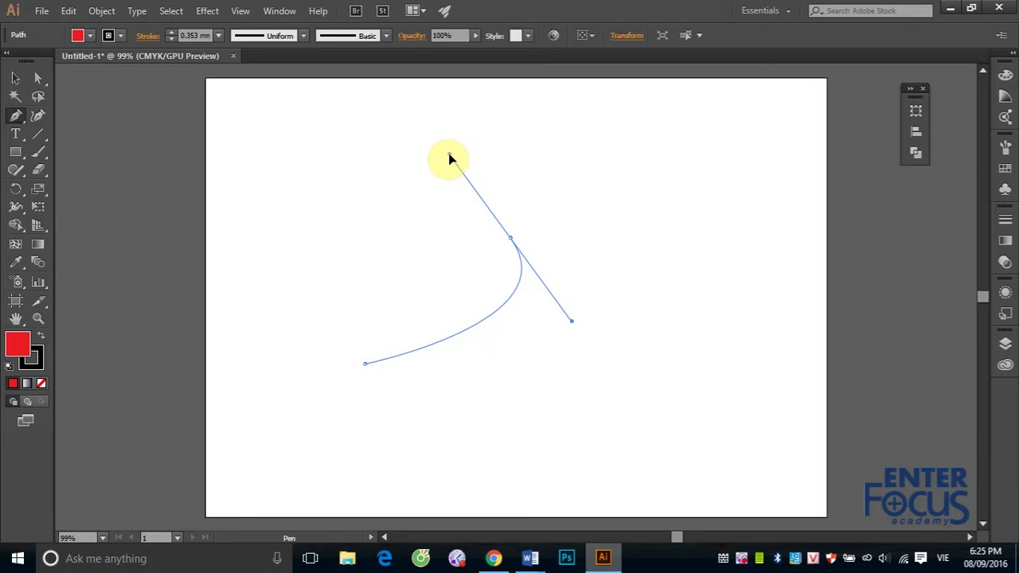
{"action": "mouse_move", "coordinate": [449, 157]}
{"action": "left_mouse_down"}
{"action": "mouse_move", "coordinate": [499, 159]}
{"action": "mouse_move", "coordinate": [667, 265]}
{"action": "mouse_move", "coordinate": [731, 244]}
{"action": "mouse_move", "coordinate": [485, 163]}
{"action": "mouse_move", "coordinate": [416, 166]}
{"action": "mouse_move", "coordinate": [589, 194]}
{"action": "mouse_move", "coordinate": [667, 232]}
{"action": "mouse_move", "coordinate": [647, 236]}
{"action": "left_mouse_up"}
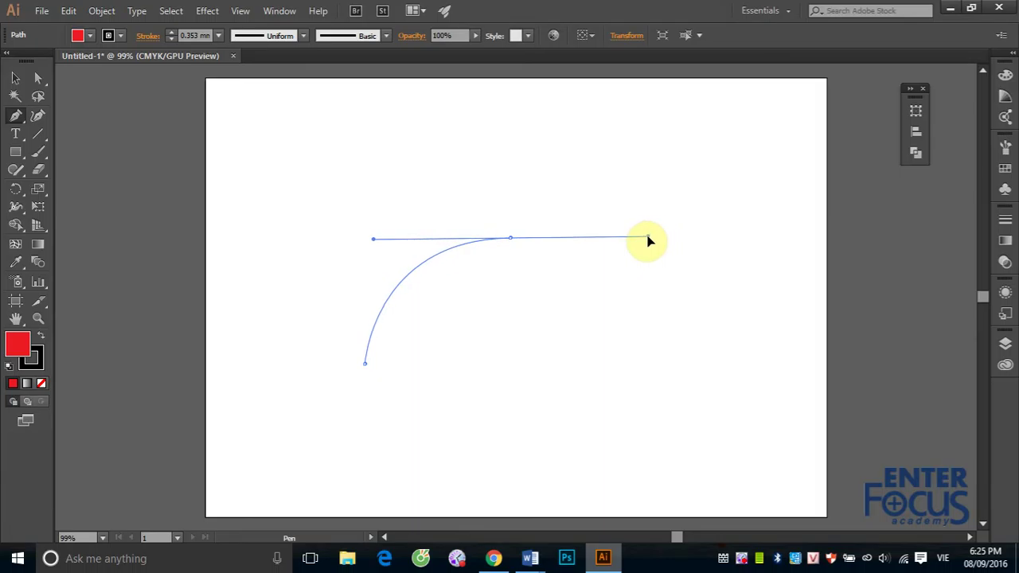
{"action": "left_click_drag", "start_coordinate": [648, 236], "coordinate": [647, 238]}
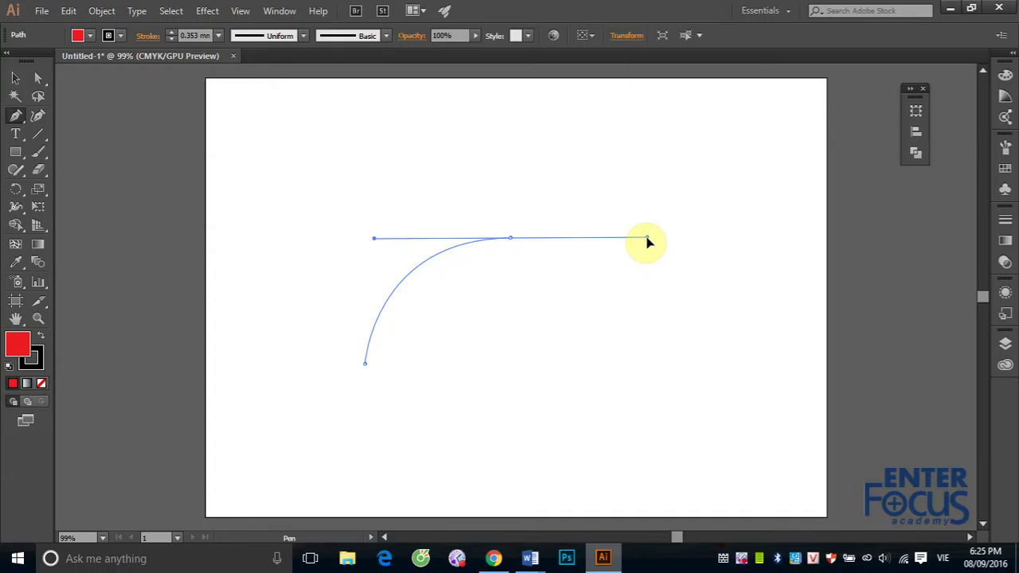
{"action": "mouse_move", "coordinate": [647, 238]}
{"action": "left_mouse_down"}
{"action": "mouse_move", "coordinate": [532, 177]}
{"action": "mouse_move", "coordinate": [515, 189]}
{"action": "mouse_move", "coordinate": [549, 252]}
{"action": "mouse_move", "coordinate": [555, 218]}
{"action": "mouse_move", "coordinate": [480, 209]}
{"action": "mouse_move", "coordinate": [613, 262]}
{"action": "mouse_move", "coordinate": [596, 321]}
{"action": "mouse_move", "coordinate": [626, 225]}
{"action": "mouse_move", "coordinate": [496, 196]}
{"action": "mouse_move", "coordinate": [564, 230]}
{"action": "mouse_move", "coordinate": [549, 263]}
{"action": "mouse_move", "coordinate": [508, 264]}
{"action": "mouse_move", "coordinate": [539, 255]}
{"action": "mouse_move", "coordinate": [544, 226]}
{"action": "mouse_move", "coordinate": [530, 224]}
{"action": "left_mouse_up"}
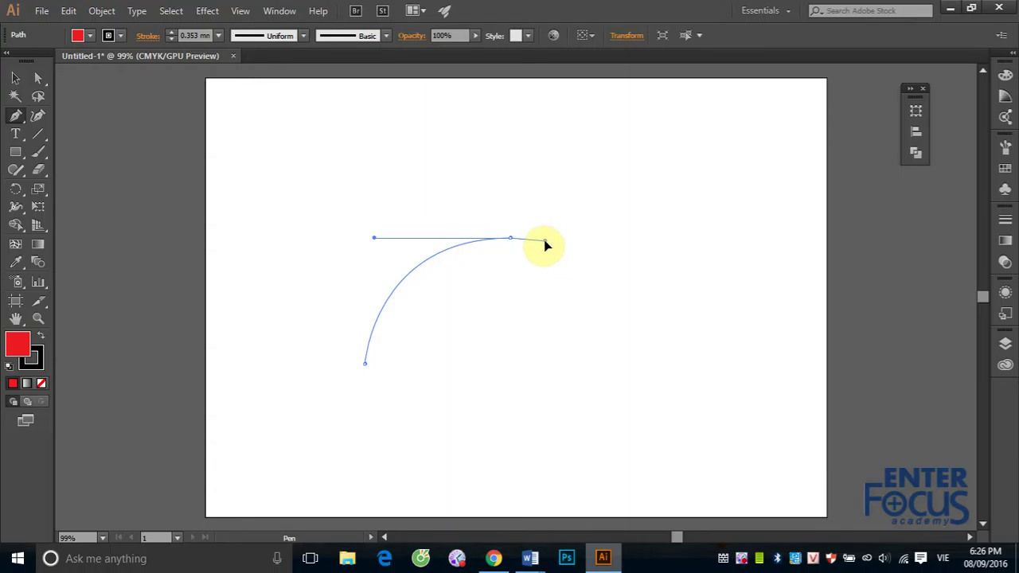
Step: Add three curved anchors forming a dip, lower curve and right hump, then finish the path
{"action": "left_click_drag", "start_coordinate": [594, 294], "coordinate": [560, 335]}
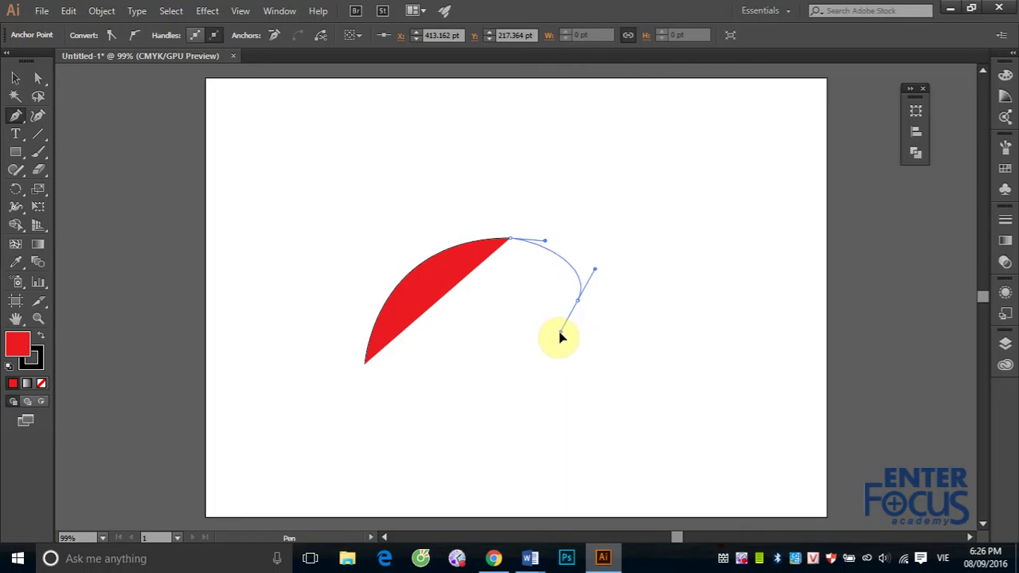
{"action": "left_click_drag", "start_coordinate": [702, 351], "coordinate": [789, 261]}
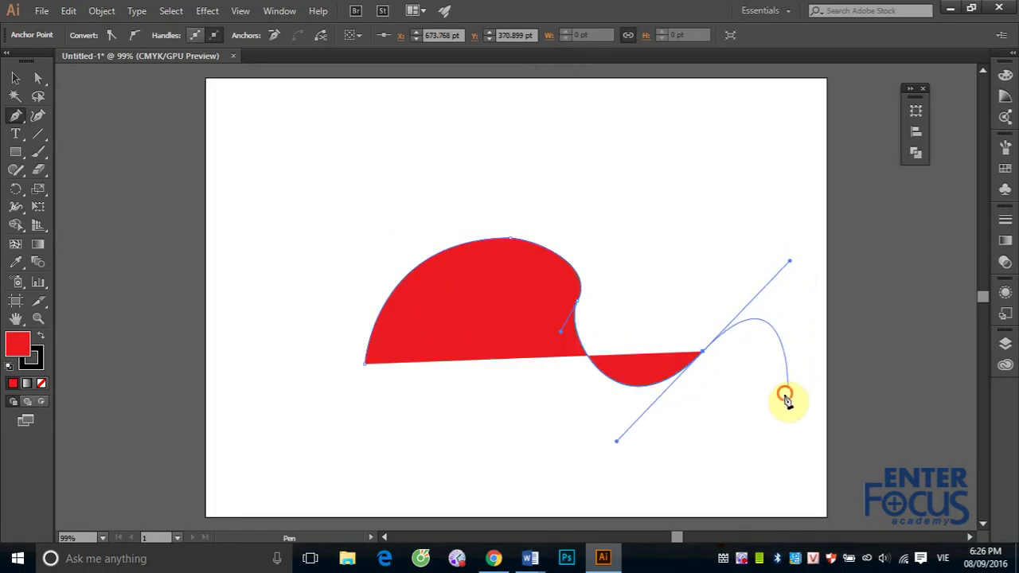
{"action": "left_click_drag", "start_coordinate": [785, 392], "coordinate": [763, 426]}
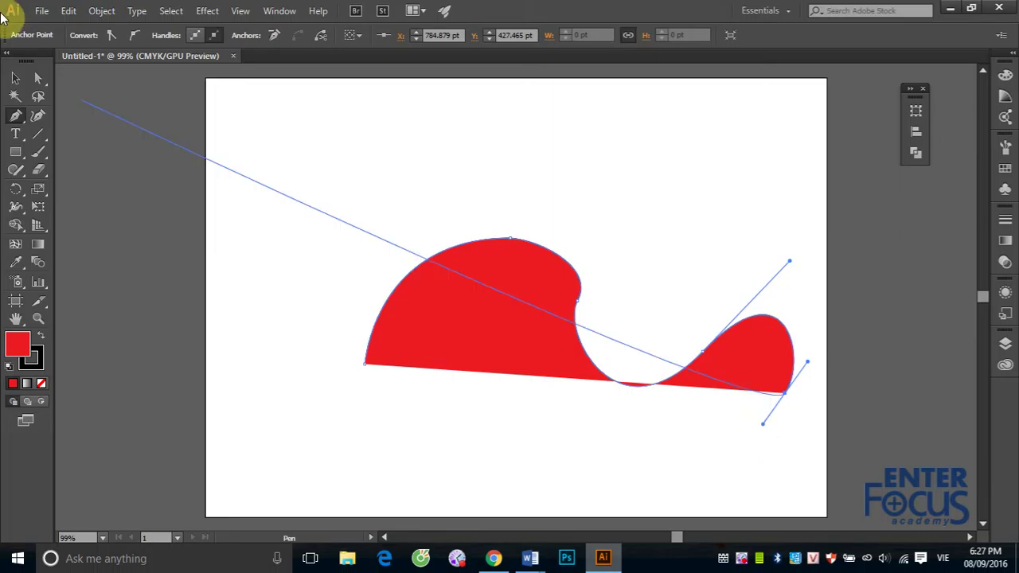
{"action": "left_click", "coordinate": [15, 78]}
Step: Undo the last segment, delete the red wave, and reselect the Pen then Selection tool
{"action": "key", "text": "ctrl+z"}
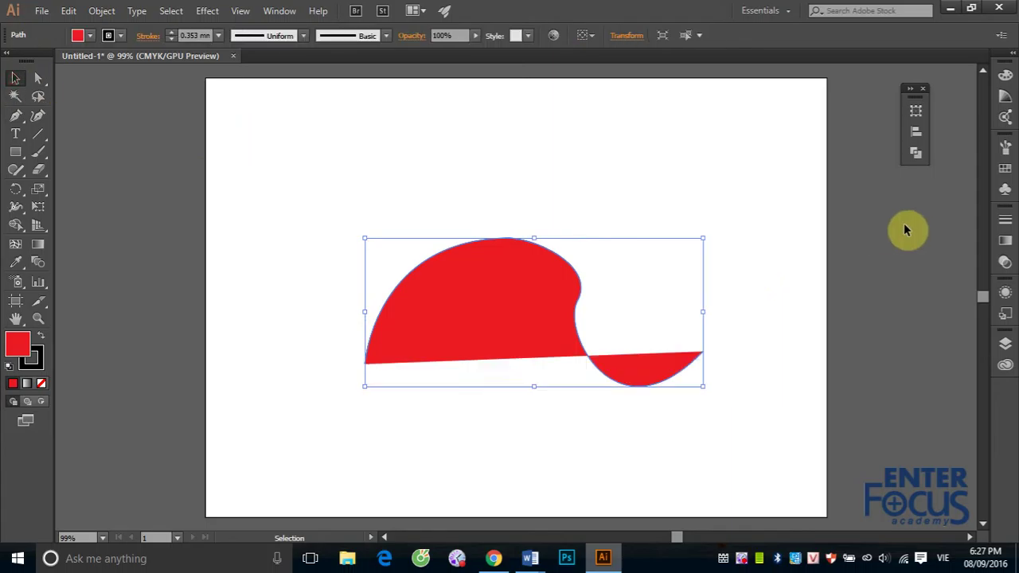
{"action": "key", "text": "Delete"}
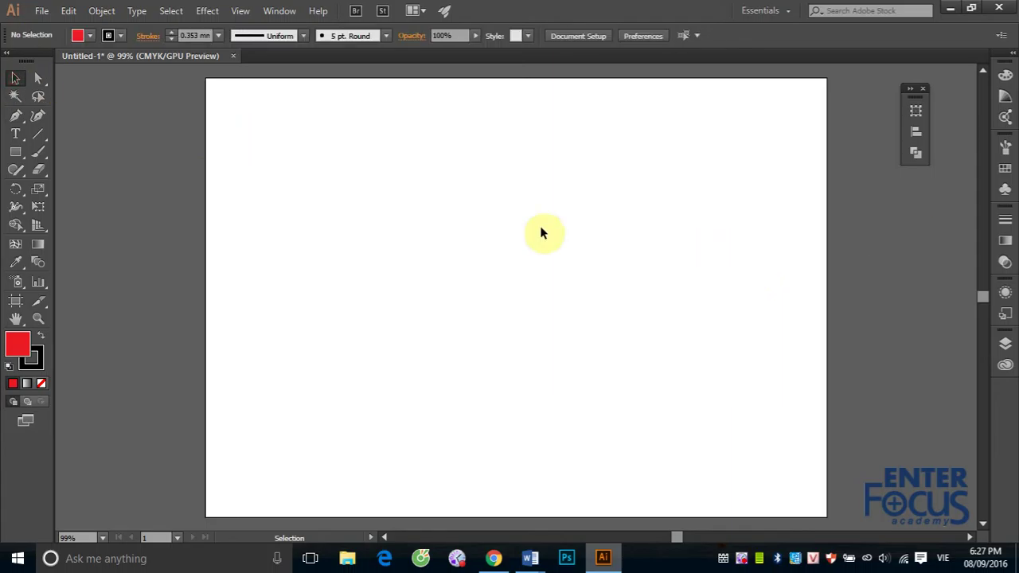
{"action": "left_click", "coordinate": [37, 80]}
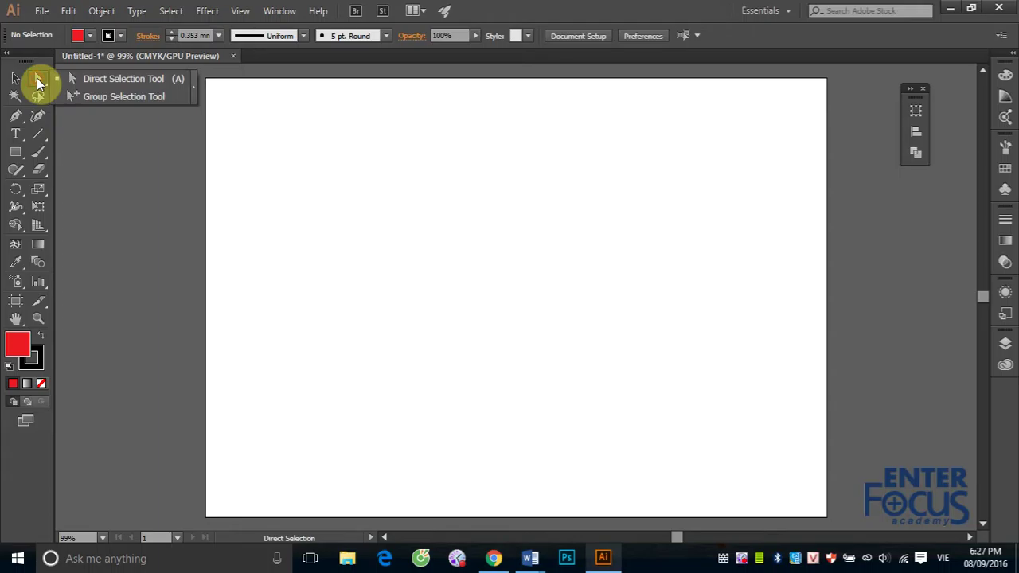
{"action": "left_click", "coordinate": [13, 120]}
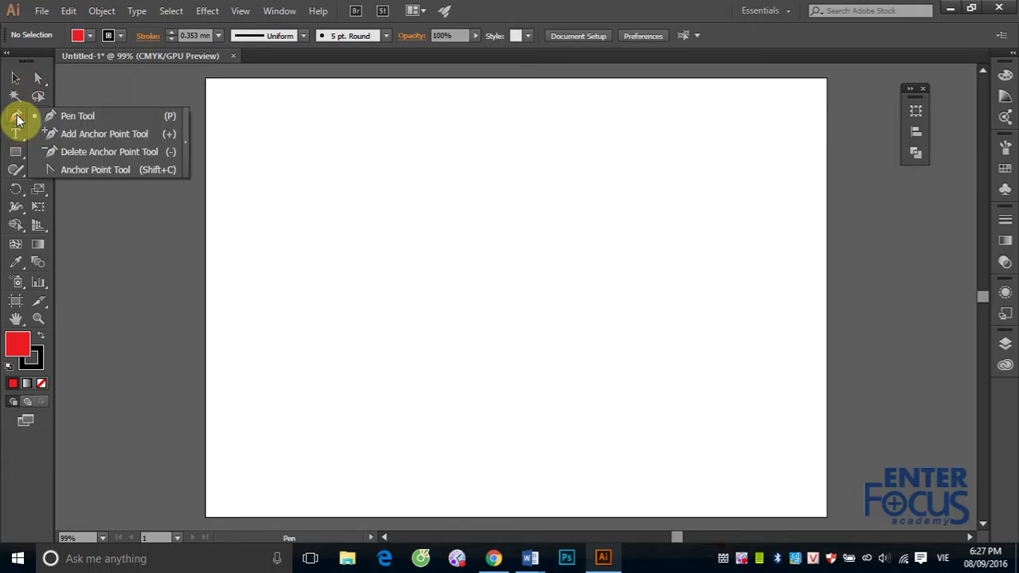
{"action": "left_click_drag", "start_coordinate": [13, 120], "coordinate": [92, 117]}
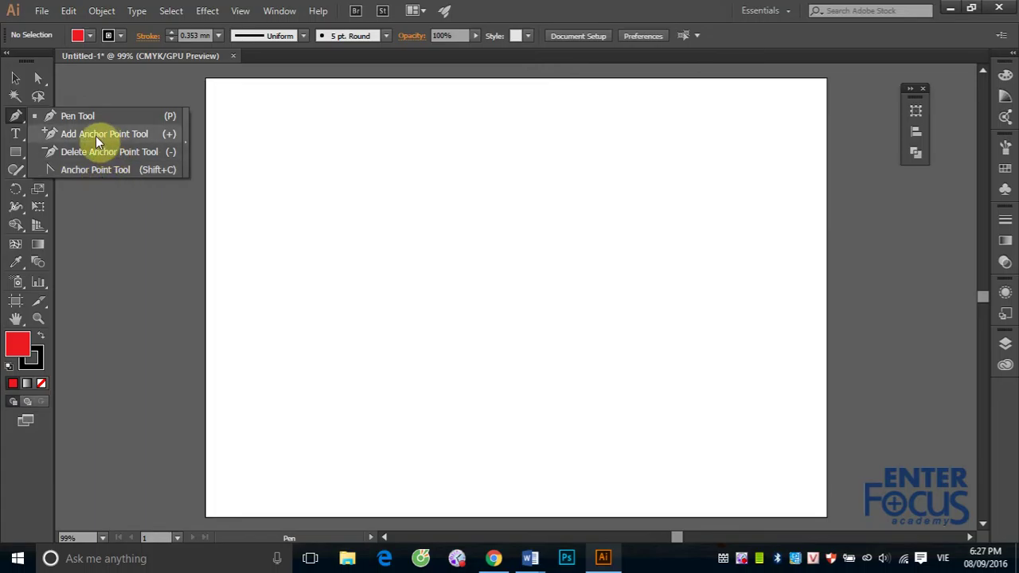
{"action": "left_click", "coordinate": [74, 118]}
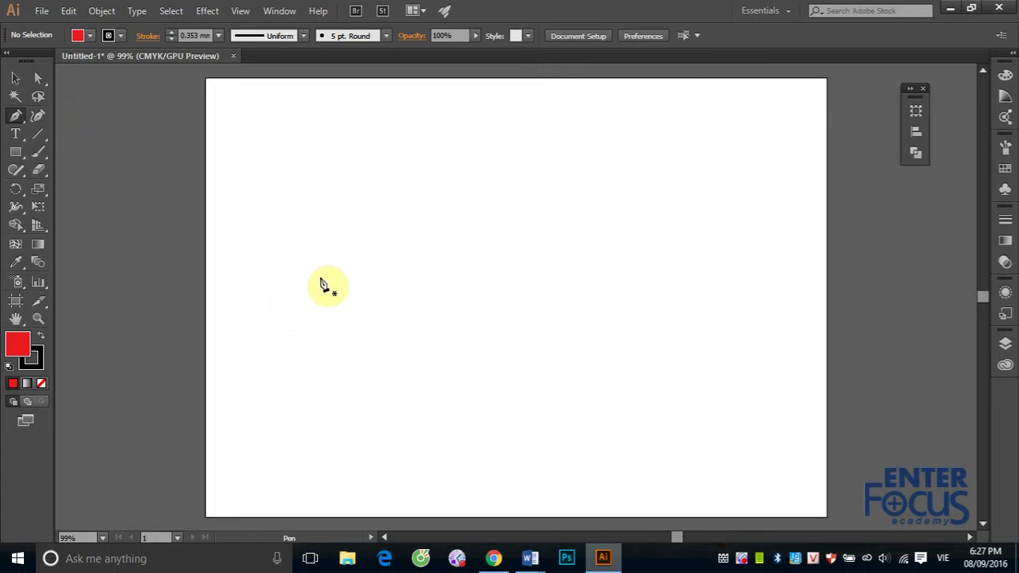
{"action": "left_click", "coordinate": [16, 77]}
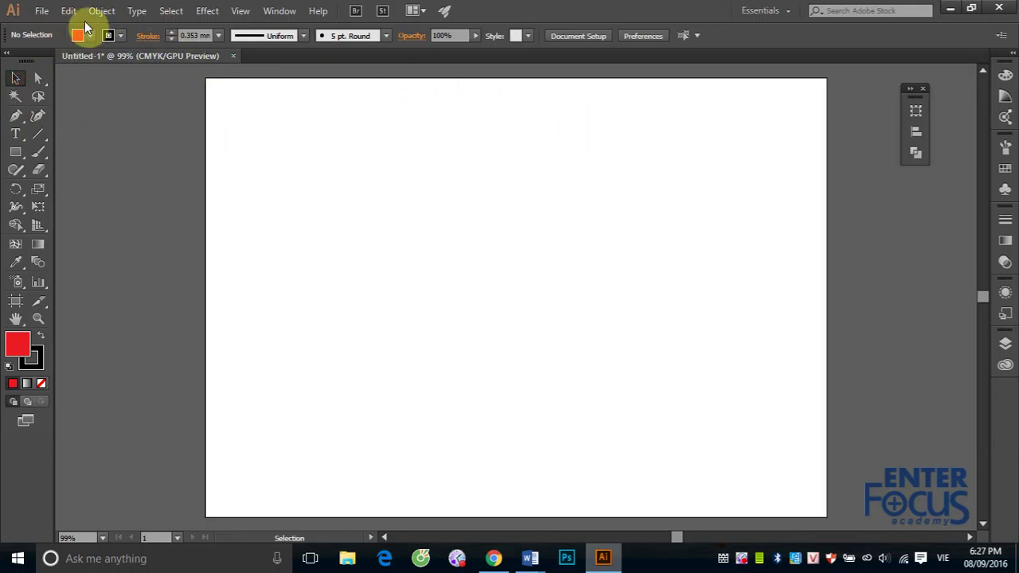
Step: Open File > Place and browse the Desktop folder's files
{"action": "left_click", "coordinate": [41, 11]}
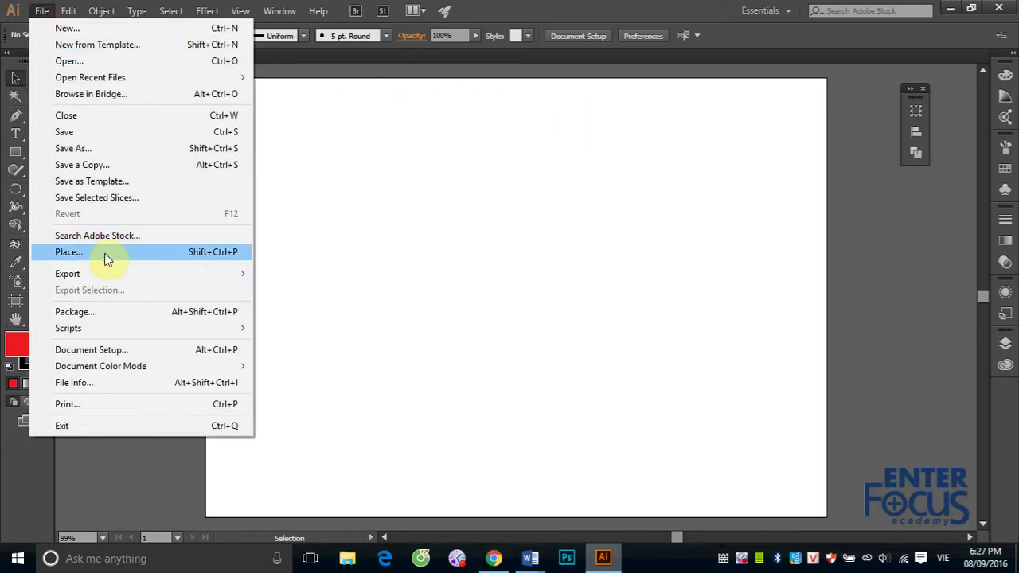
{"action": "left_click", "coordinate": [112, 252]}
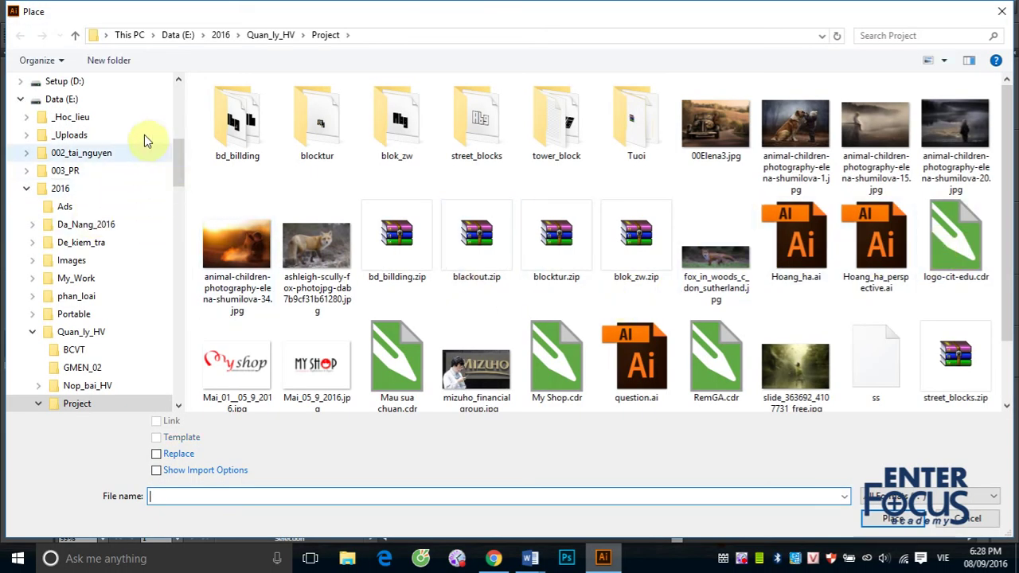
{"action": "left_click_drag", "start_coordinate": [182, 163], "coordinate": [185, 121]}
{"action": "left_click", "coordinate": [63, 105]}
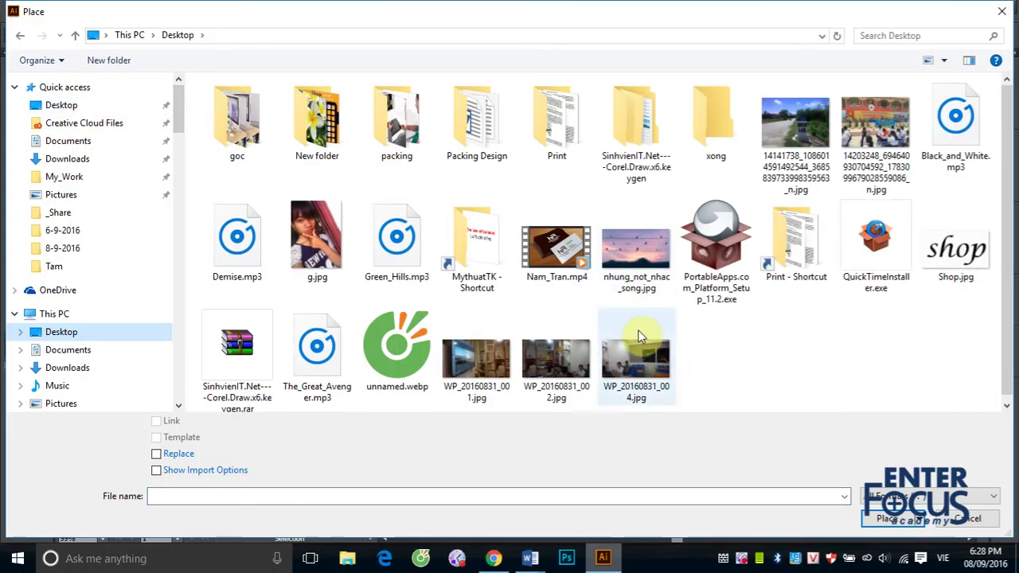
{"action": "scroll", "coordinate": [808, 355], "scroll_direction": "down", "scroll_amount": 1}
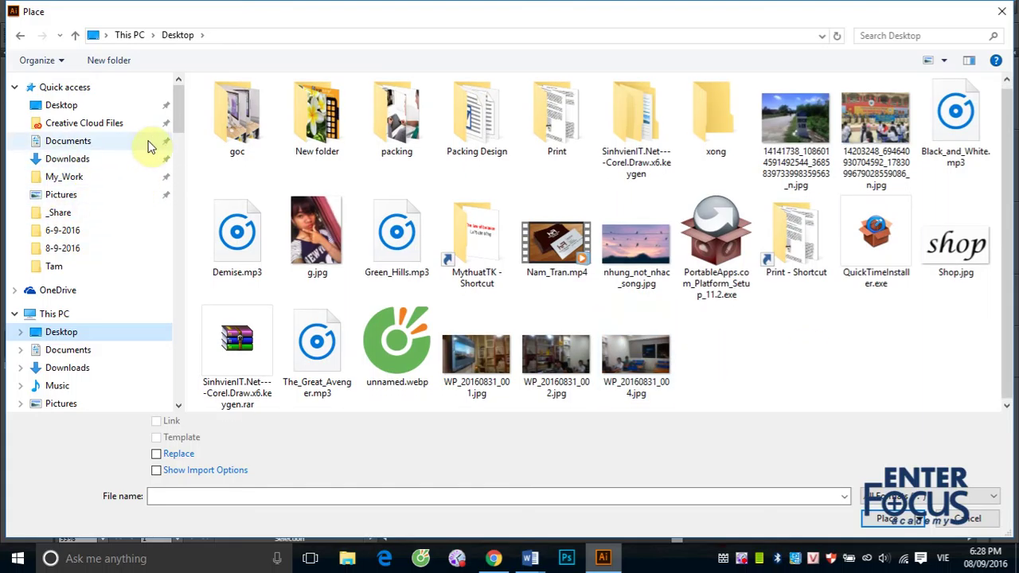
{"action": "mouse_move", "coordinate": [179, 117]}
{"action": "left_mouse_down"}
{"action": "mouse_move", "coordinate": [187, 165]}
{"action": "mouse_move", "coordinate": [182, 117]}
{"action": "left_mouse_up"}
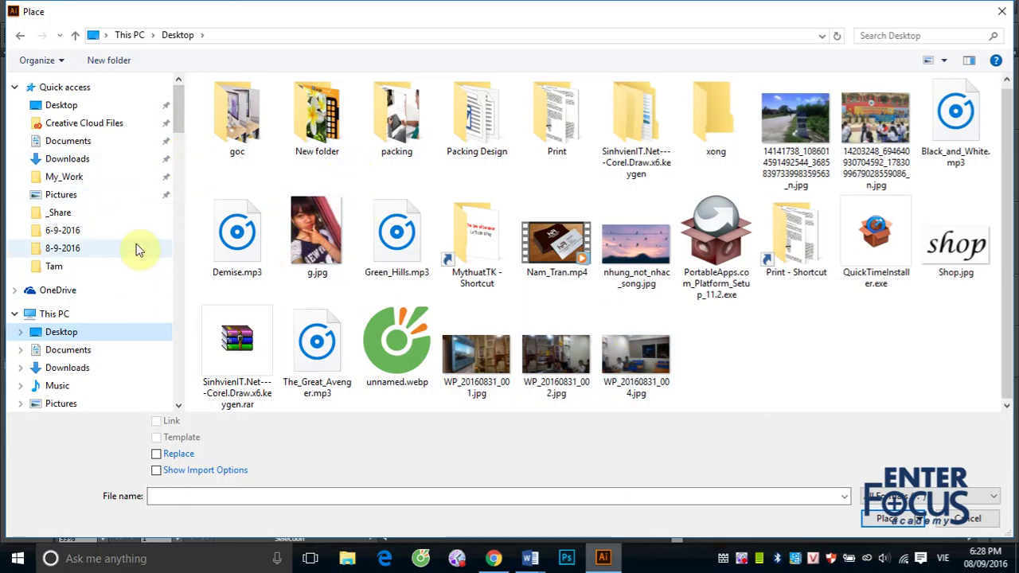
{"action": "mouse_move", "coordinate": [178, 131]}
{"action": "left_mouse_down"}
{"action": "mouse_move", "coordinate": [178, 157]}
{"action": "mouse_move", "coordinate": [180, 113]}
{"action": "left_mouse_up"}
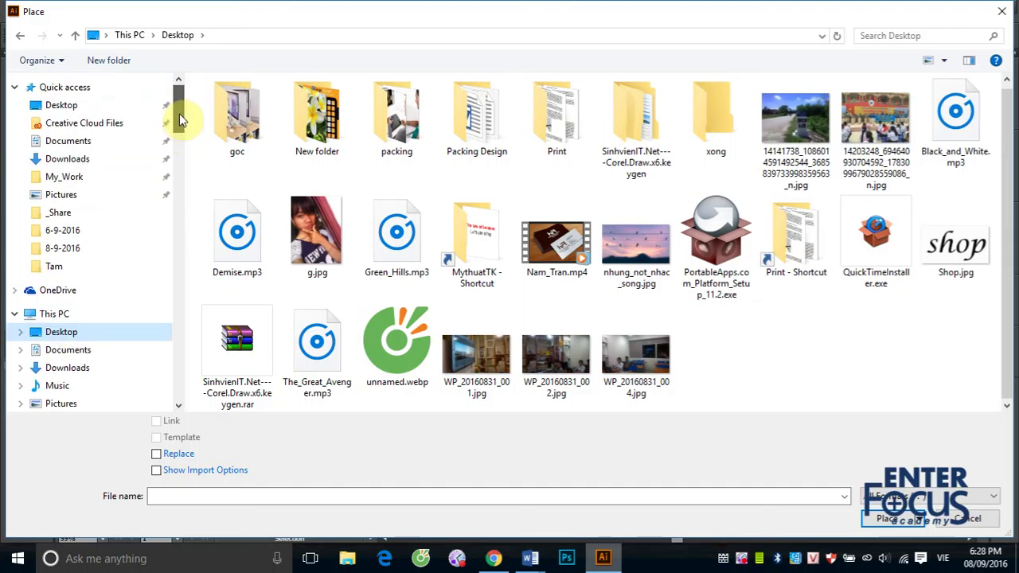
Step: Search Google for 'apple logo' in a new Chrome tab
{"action": "left_click", "coordinate": [494, 558]}
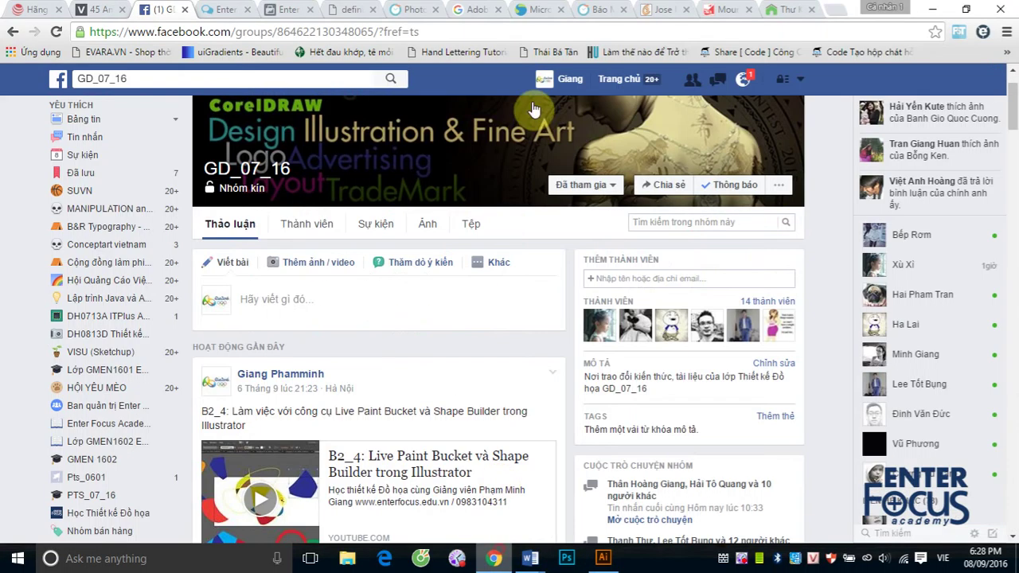
{"action": "left_click", "coordinate": [832, 10]}
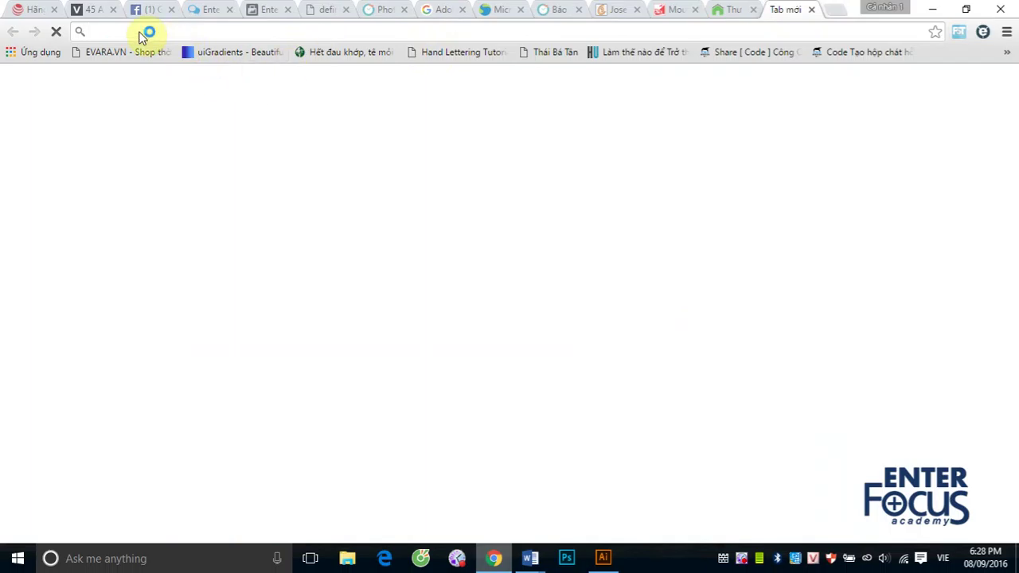
{"action": "left_click", "coordinate": [301, 280]}
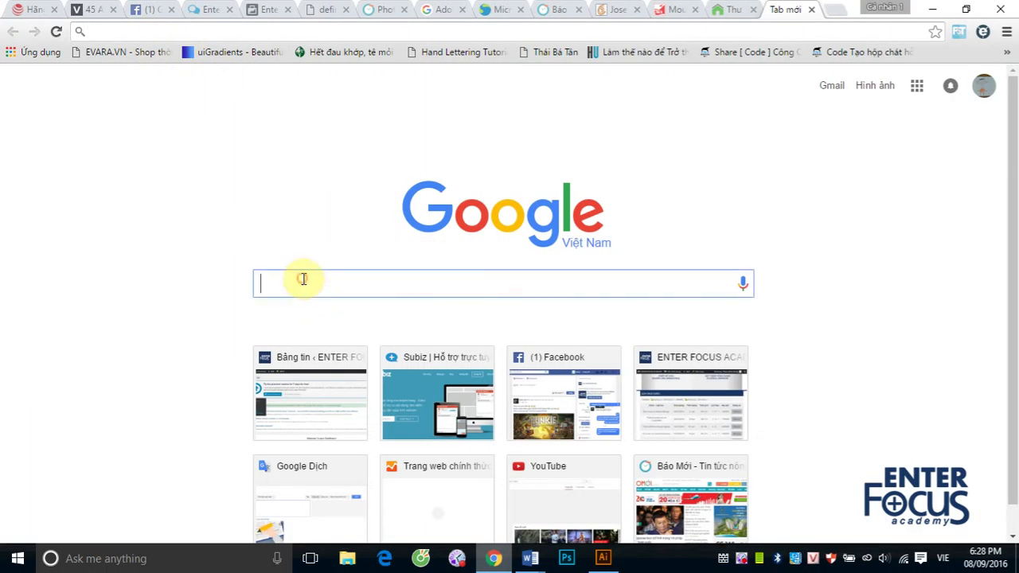
{"action": "type", "text": "appl"}
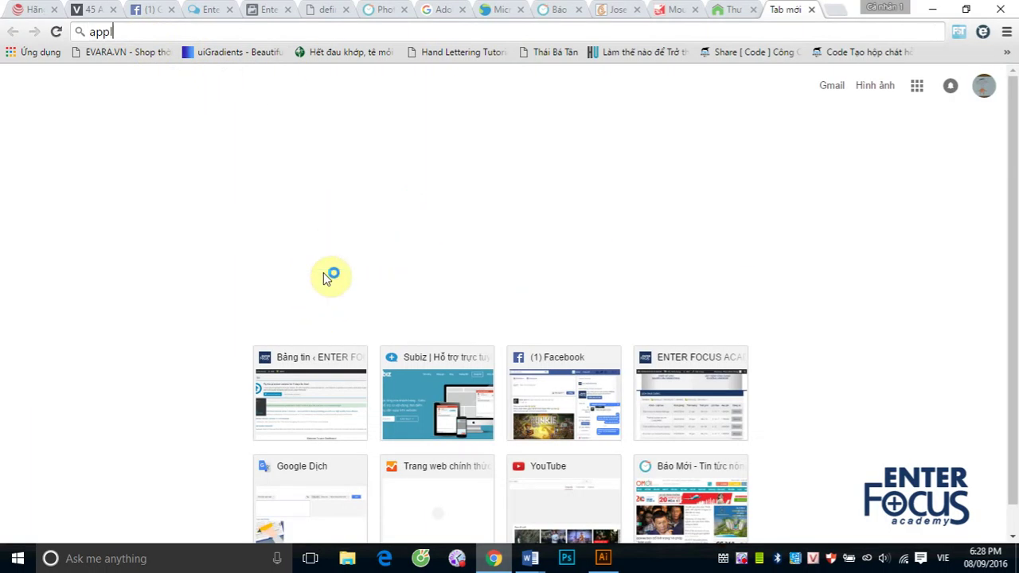
{"action": "type", "text": "e log"}
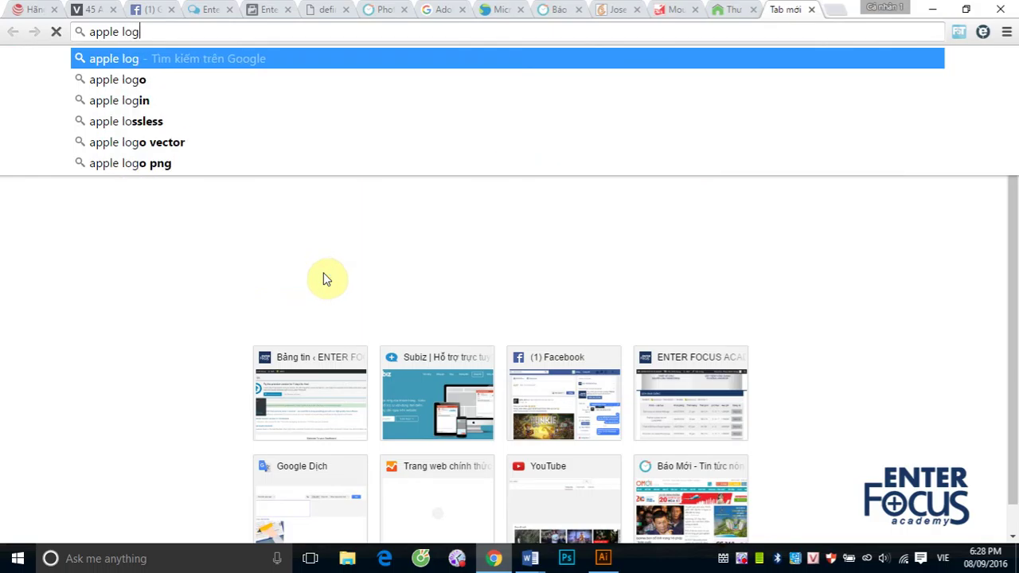
{"action": "type", "text": "o"}
{"action": "key", "text": "Return"}
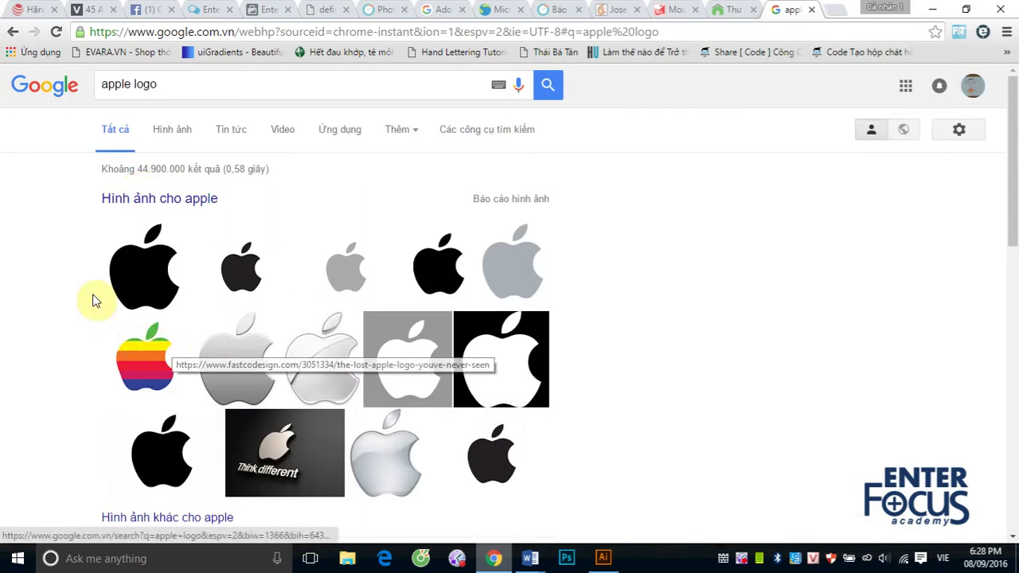
Step: Open the first black Apple logo image result and copy the image
{"action": "left_click", "coordinate": [140, 284]}
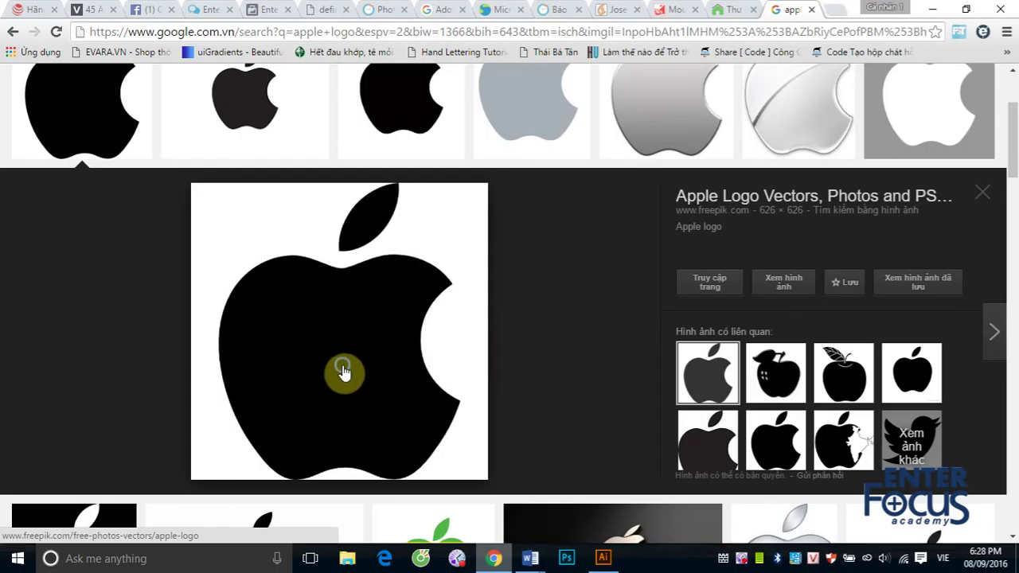
{"action": "right_click", "coordinate": [343, 372]}
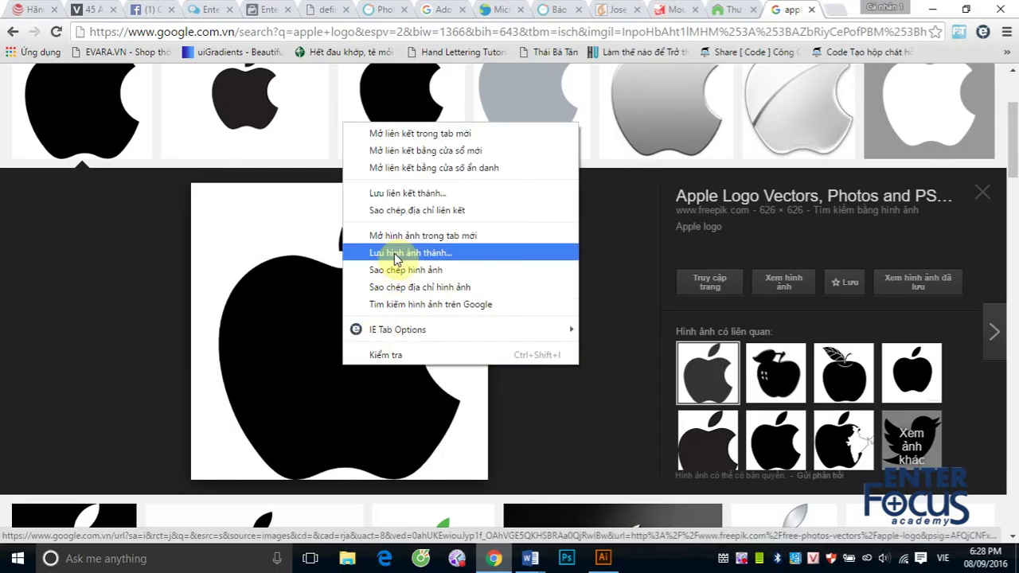
{"action": "left_click", "coordinate": [398, 270]}
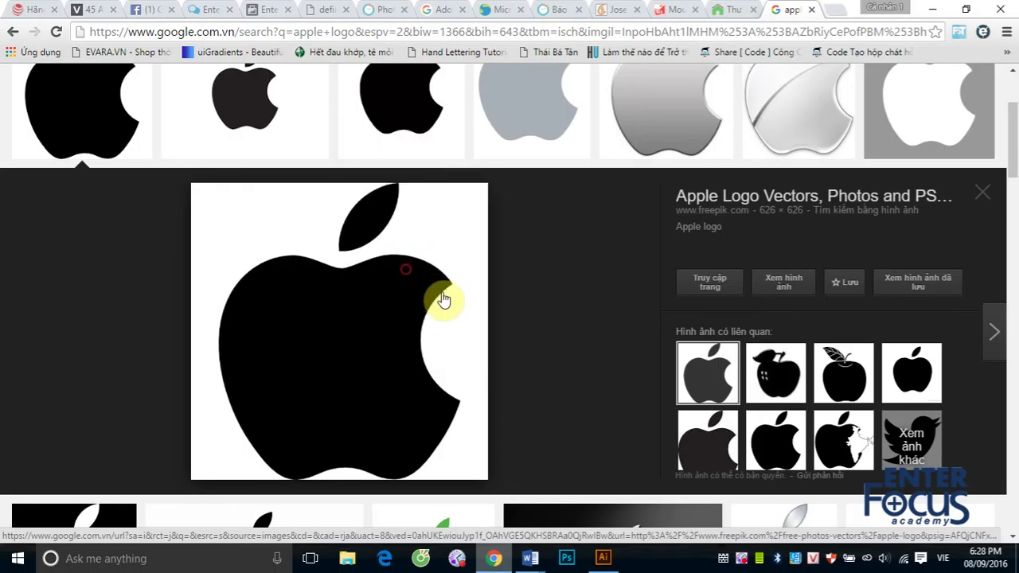
{"action": "left_click", "coordinate": [603, 560]}
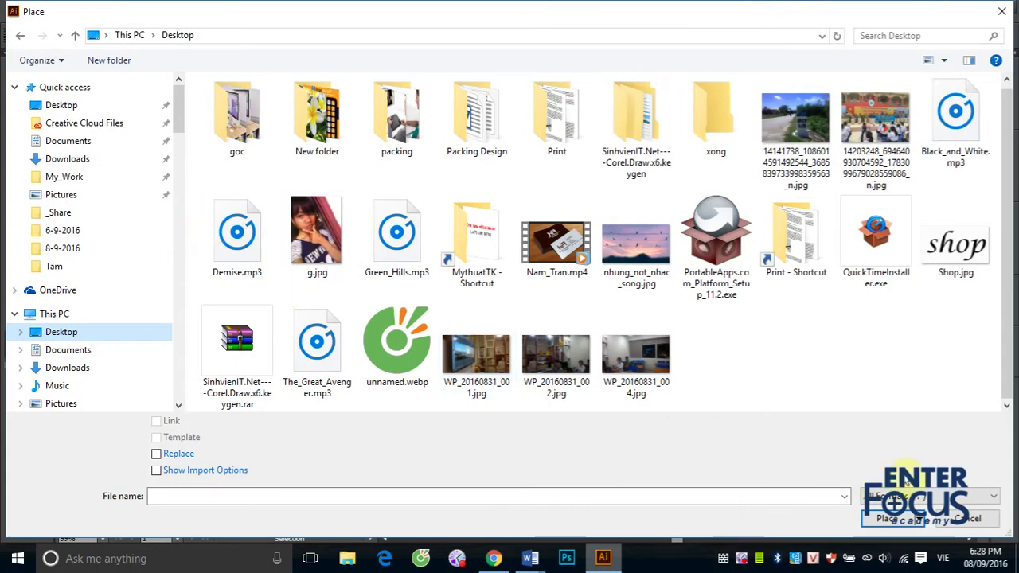
Step: Cancel the Place dialog, paste the apple logo and scale it to about 472 pt square
{"action": "left_click", "coordinate": [968, 522]}
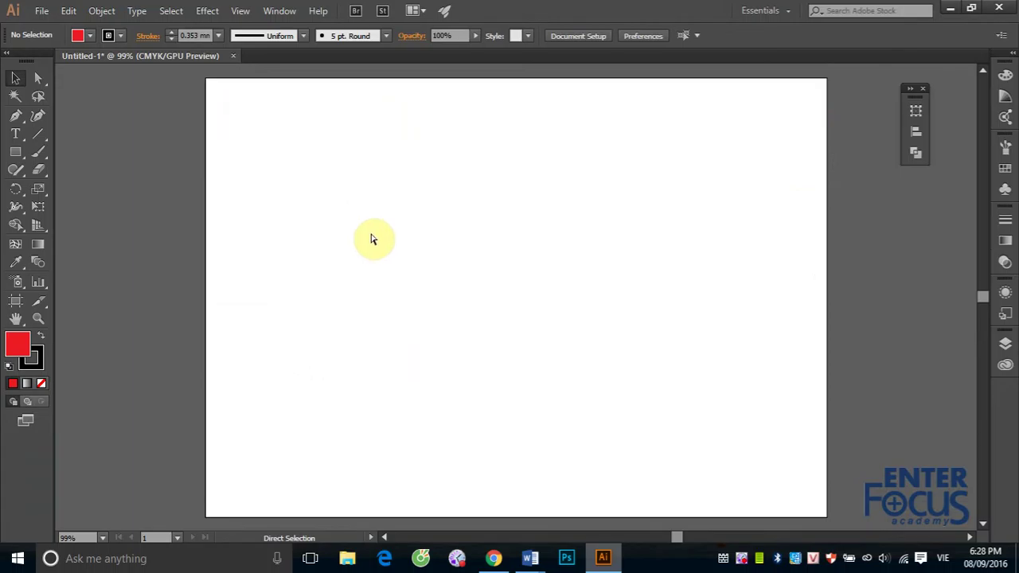
{"action": "key", "text": "ctrl+v"}
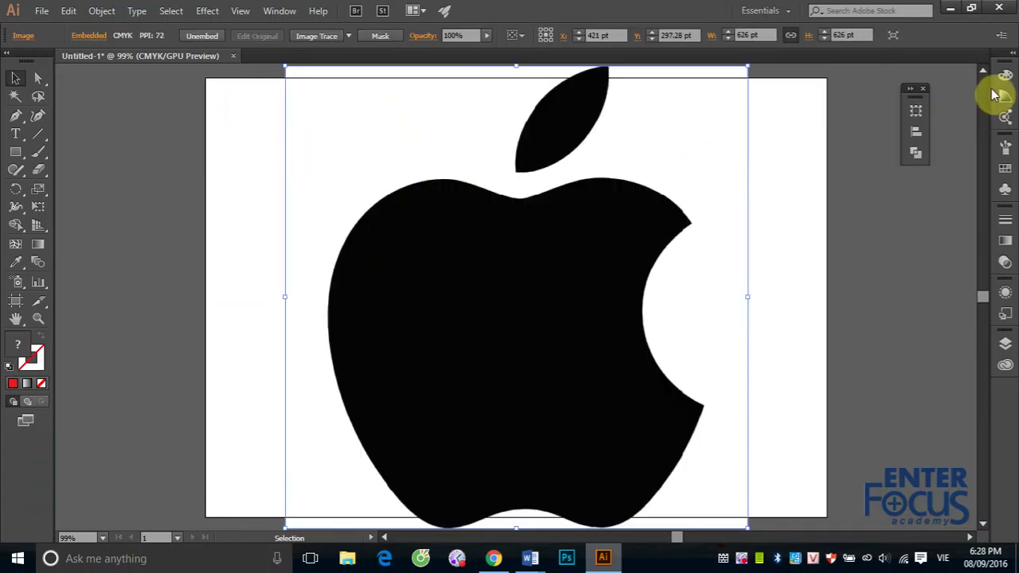
{"action": "scroll", "coordinate": [850, 96], "scroll_direction": "up", "scroll_amount": 1}
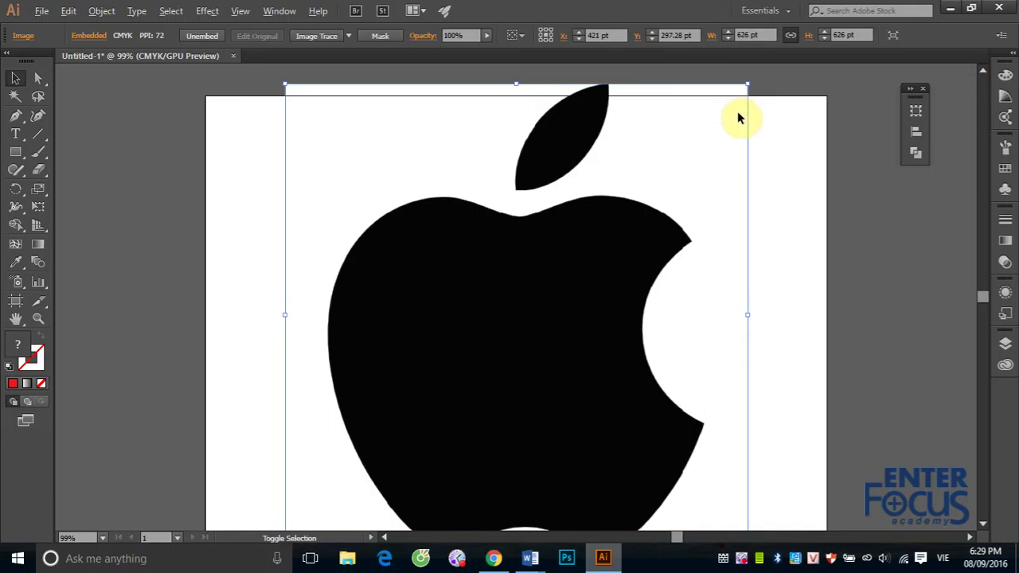
{"action": "left_click_drag", "start_coordinate": [746, 85], "coordinate": [693, 142]}
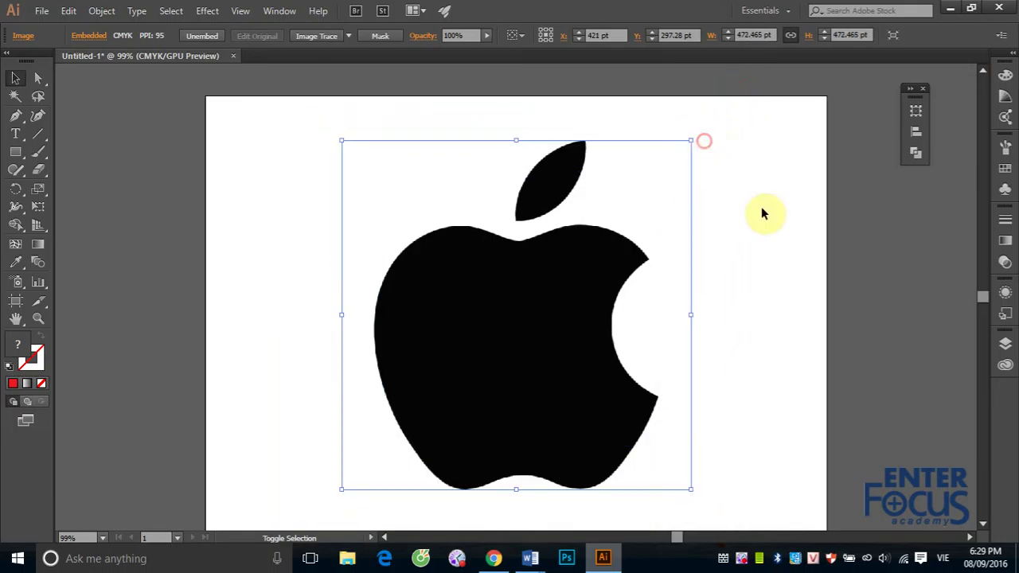
{"action": "left_click", "coordinate": [788, 314]}
{"action": "left_click", "coordinate": [549, 306]}
Step: Lock the apple image and confirm it can no longer be selected
{"action": "left_click", "coordinate": [102, 13]}
{"action": "mouse_move", "coordinate": [117, 99]}
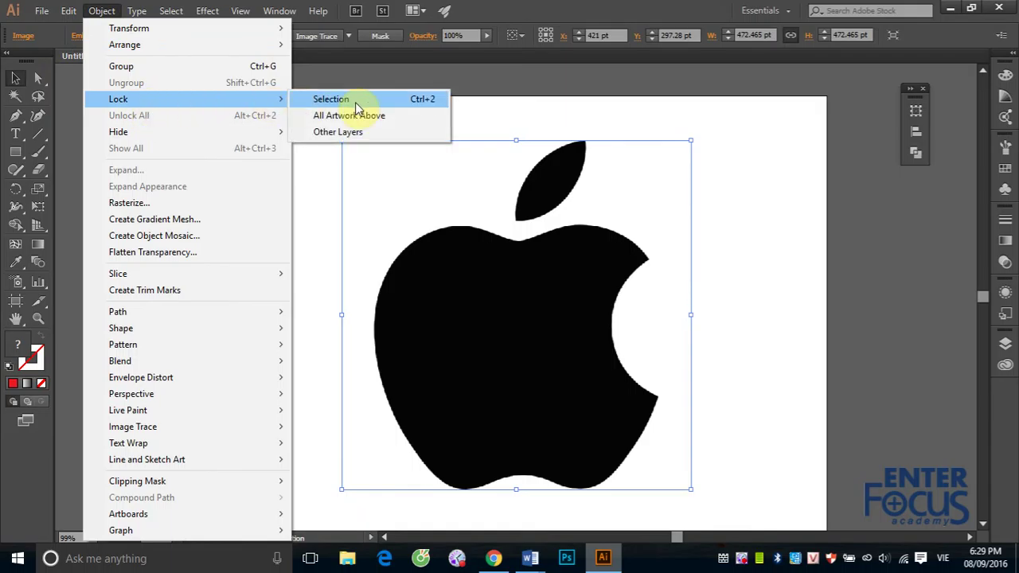
{"action": "left_click", "coordinate": [357, 105]}
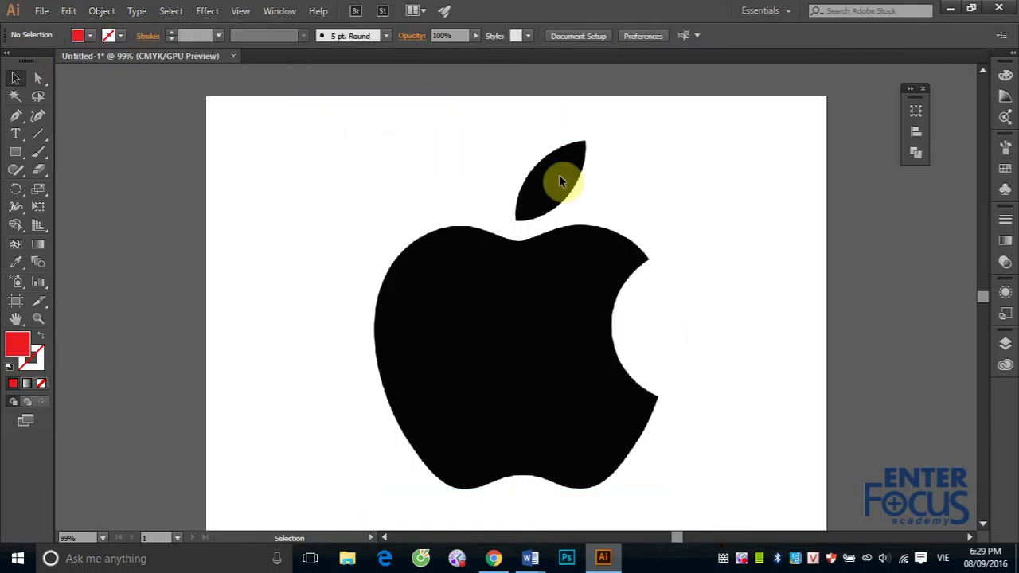
{"action": "left_click", "coordinate": [535, 269]}
{"action": "left_click", "coordinate": [485, 291]}
{"action": "left_click", "coordinate": [470, 334]}
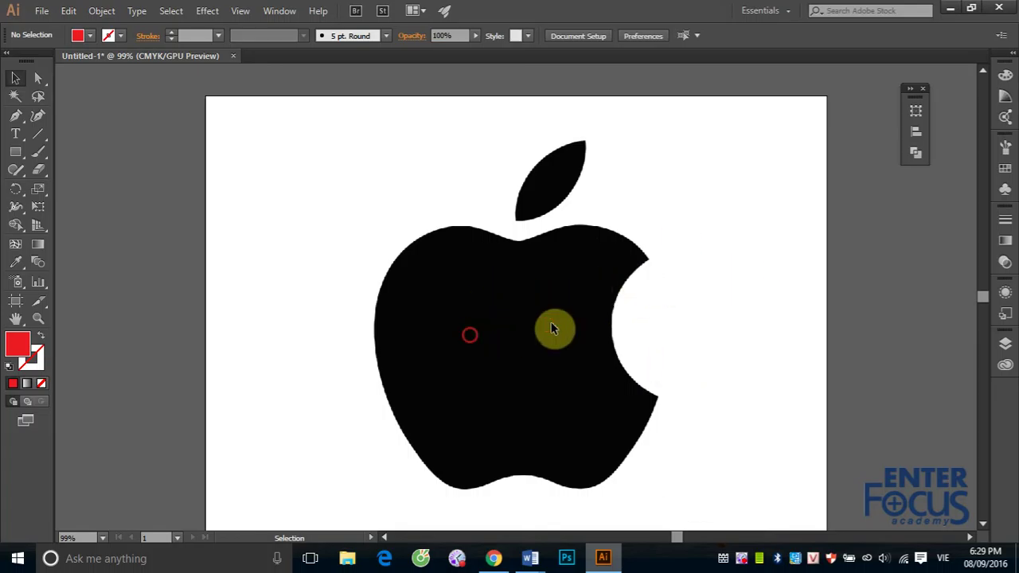
Step: Expand Layer 1 in the Layers panel and set drawing to no fill with a red stroke
{"action": "left_click", "coordinate": [1004, 343]}
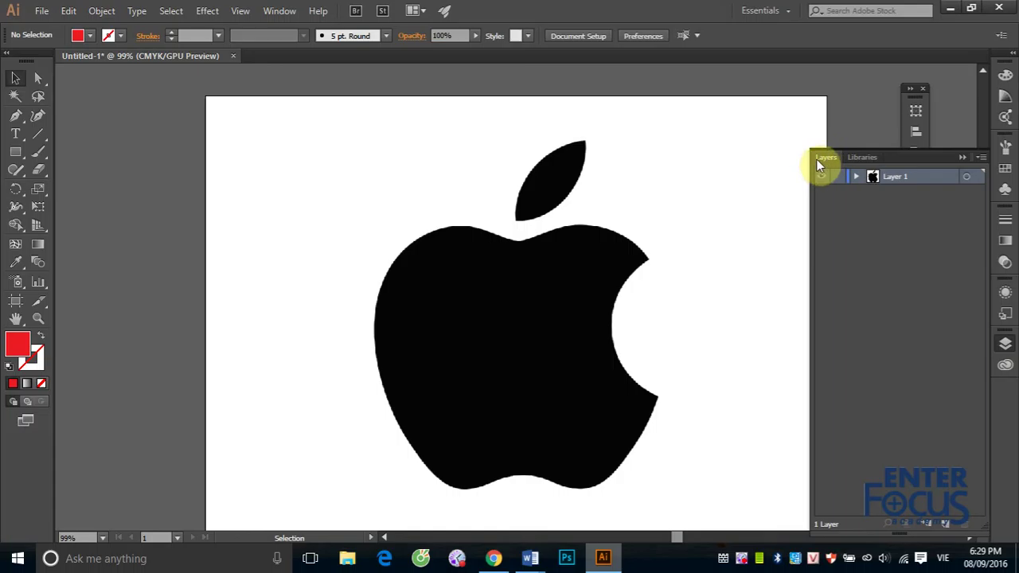
{"action": "left_click", "coordinate": [855, 176]}
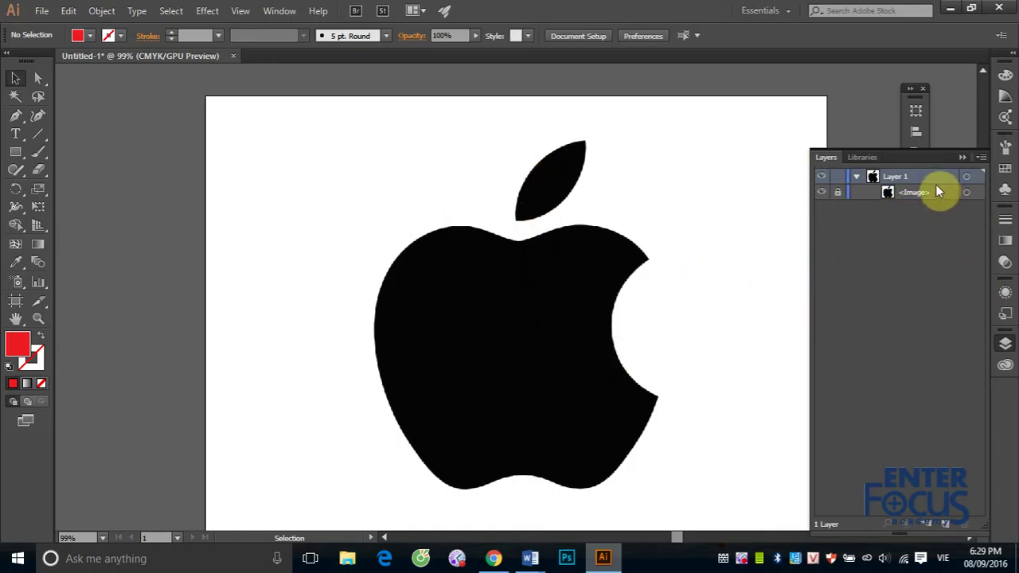
{"action": "left_click", "coordinate": [15, 115]}
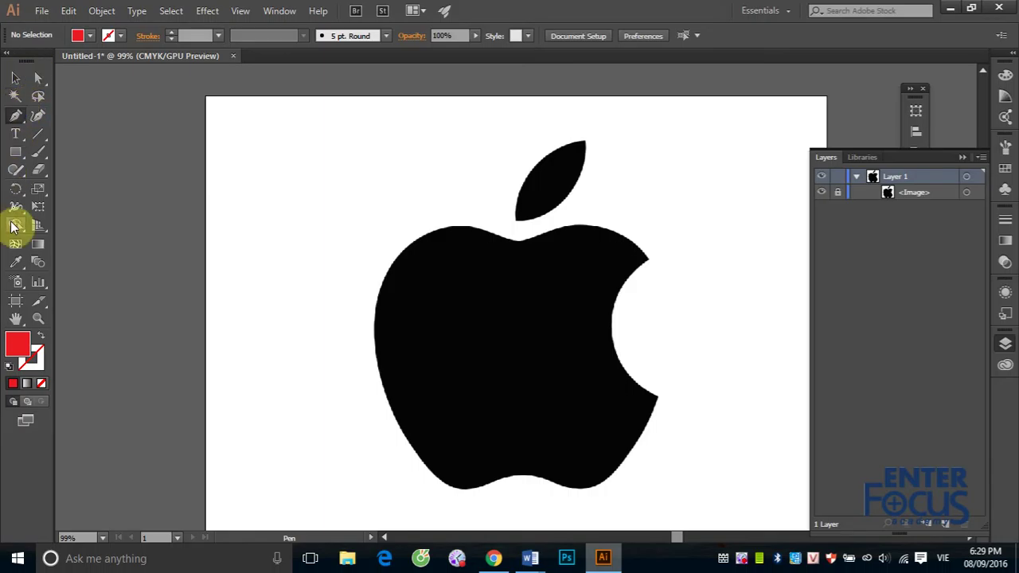
{"action": "left_click", "coordinate": [41, 335]}
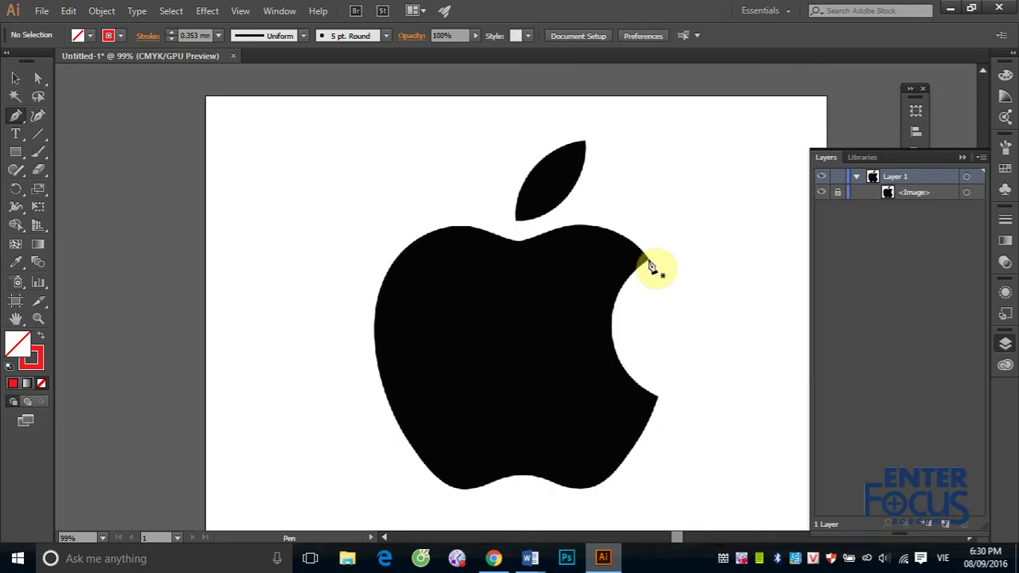
Step: Start a red path at the bite's top, curving it down along the bite with a broken handle
{"action": "left_click", "coordinate": [648, 260]}
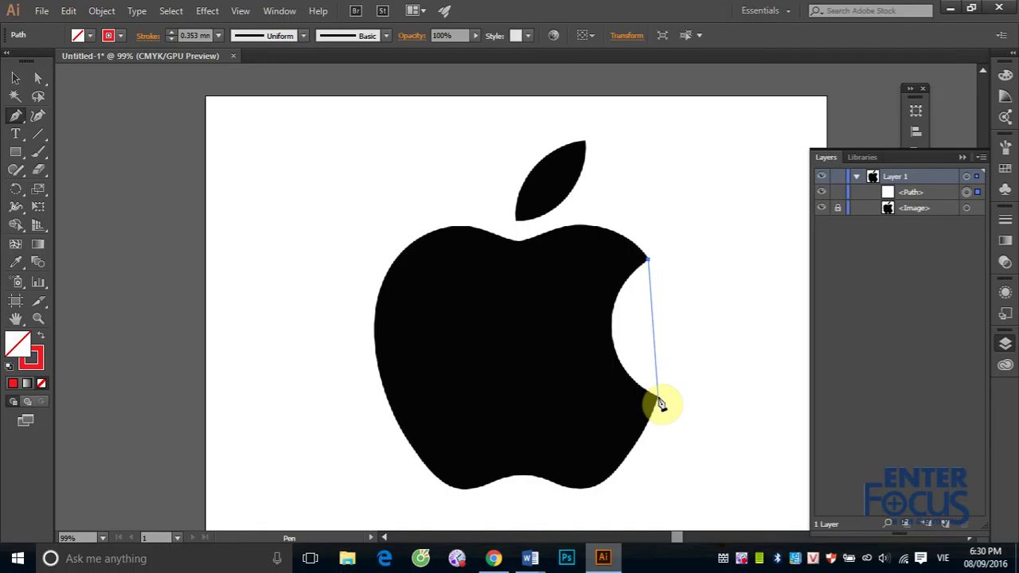
{"action": "left_click", "coordinate": [658, 398]}
{"action": "mouse_move", "coordinate": [657, 398]}
{"action": "left_mouse_down"}
{"action": "mouse_move", "coordinate": [763, 470]}
{"action": "mouse_move", "coordinate": [769, 462]}
{"action": "mouse_move", "coordinate": [754, 455]}
{"action": "mouse_move", "coordinate": [757, 466]}
{"action": "mouse_move", "coordinate": [755, 452]}
{"action": "left_mouse_up"}
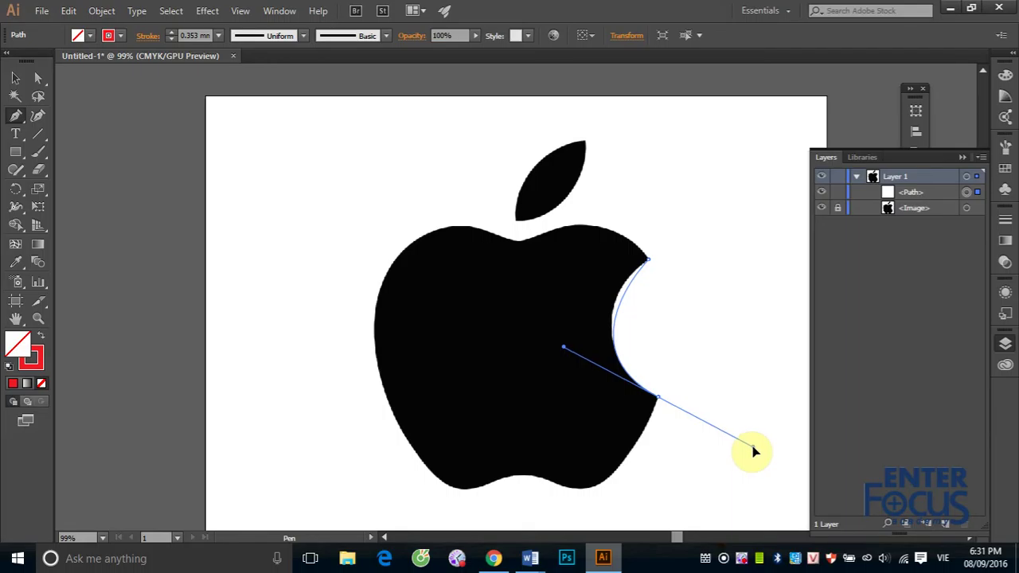
{"action": "left_click_drag", "start_coordinate": [754, 452], "coordinate": [647, 434]}
Step: Trace the apple's lower right, bottom, left side and top, closing the path at the bite
{"action": "left_click", "coordinate": [590, 495]}
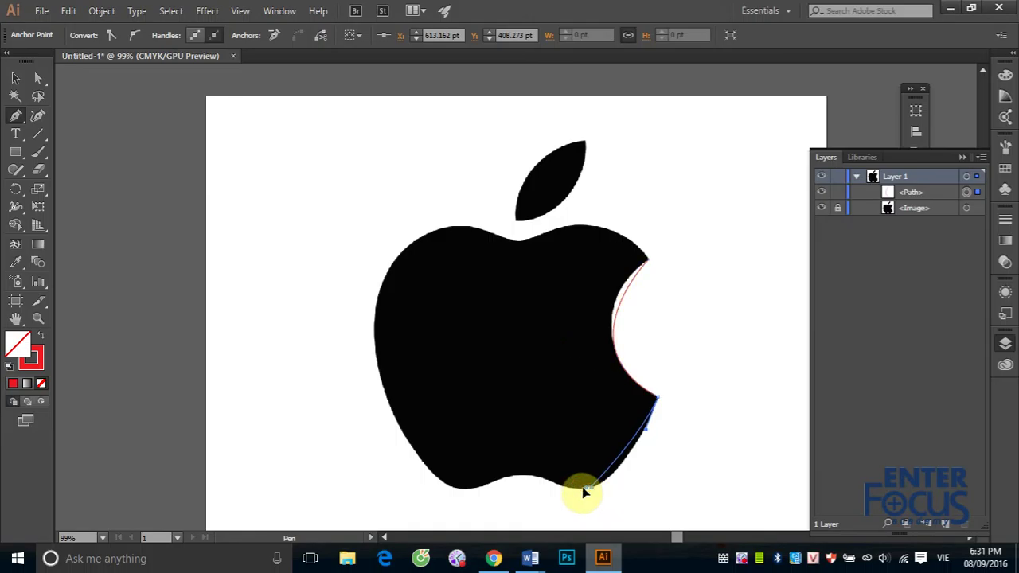
{"action": "left_click_drag", "start_coordinate": [590, 494], "coordinate": [560, 492]}
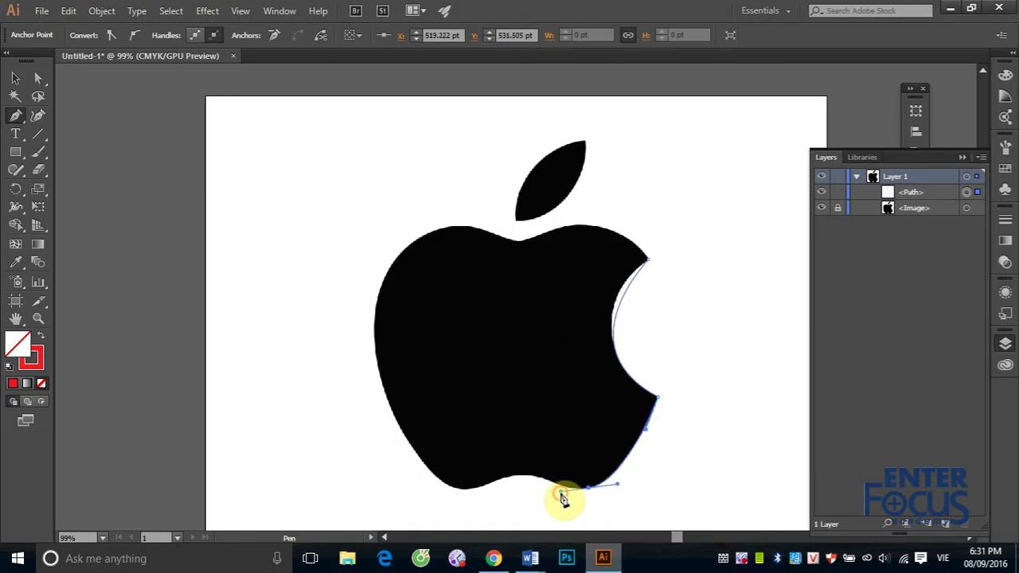
{"action": "left_click", "coordinate": [522, 478]}
{"action": "left_click_drag", "start_coordinate": [521, 478], "coordinate": [445, 489]}
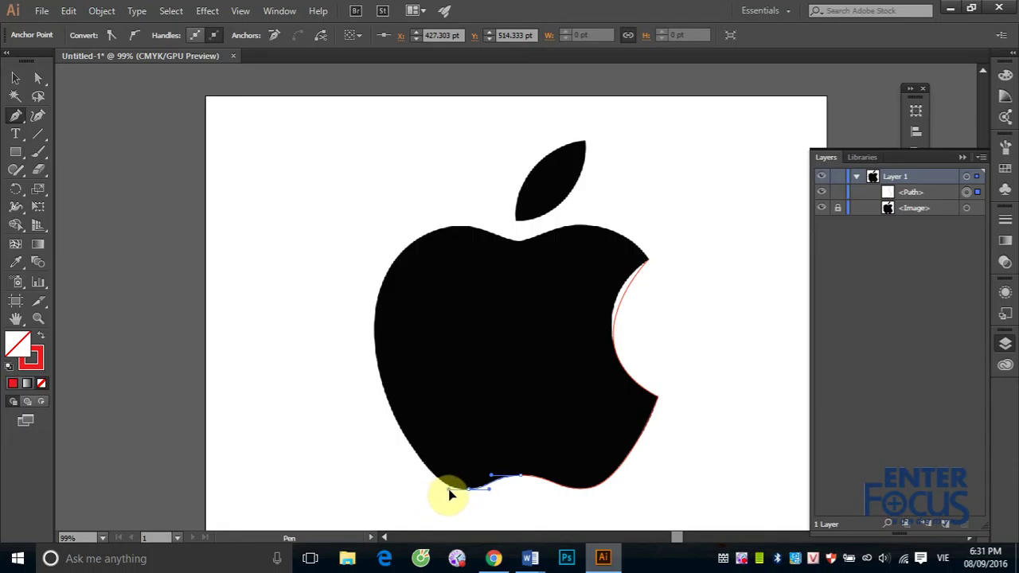
{"action": "left_click_drag", "start_coordinate": [448, 489], "coordinate": [448, 489]}
{"action": "left_click_drag", "start_coordinate": [381, 381], "coordinate": [345, 284]}
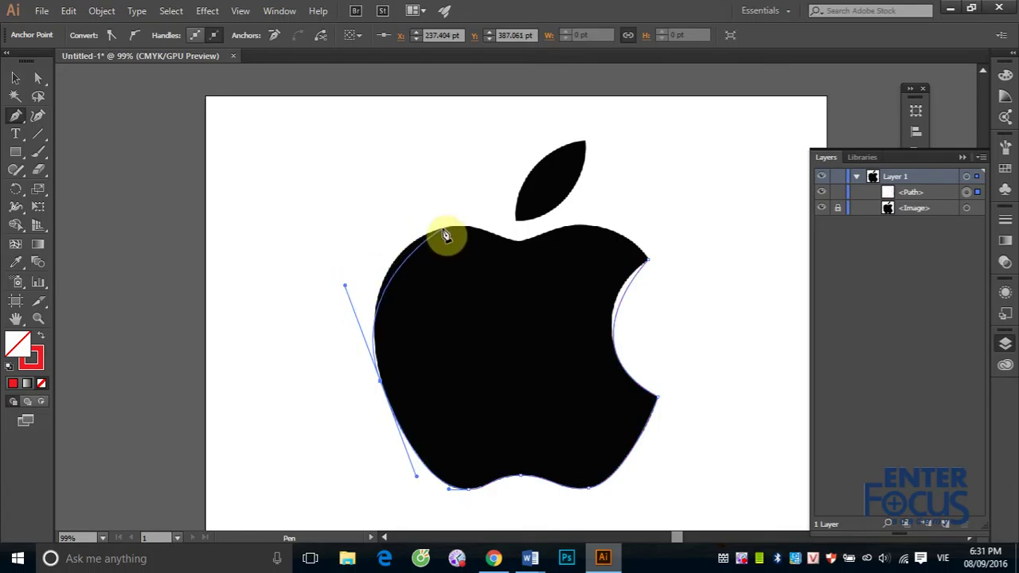
{"action": "mouse_move", "coordinate": [447, 229]}
{"action": "left_mouse_down"}
{"action": "mouse_move", "coordinate": [481, 225]}
{"action": "mouse_move", "coordinate": [530, 247]}
{"action": "mouse_move", "coordinate": [639, 235]}
{"action": "left_mouse_up"}
{"action": "left_click", "coordinate": [648, 261]}
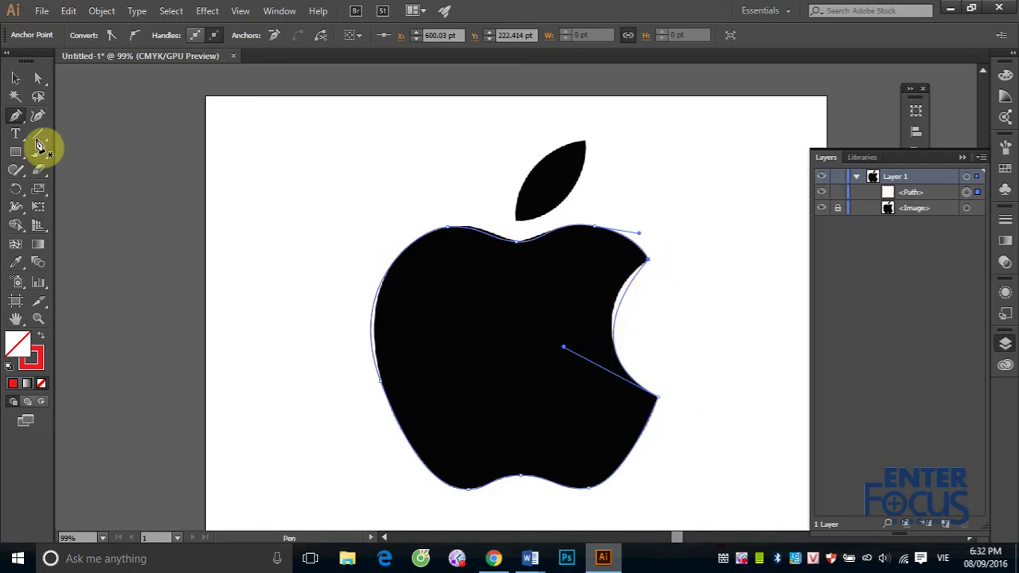
{"action": "left_click_drag", "start_coordinate": [17, 117], "coordinate": [89, 140]}
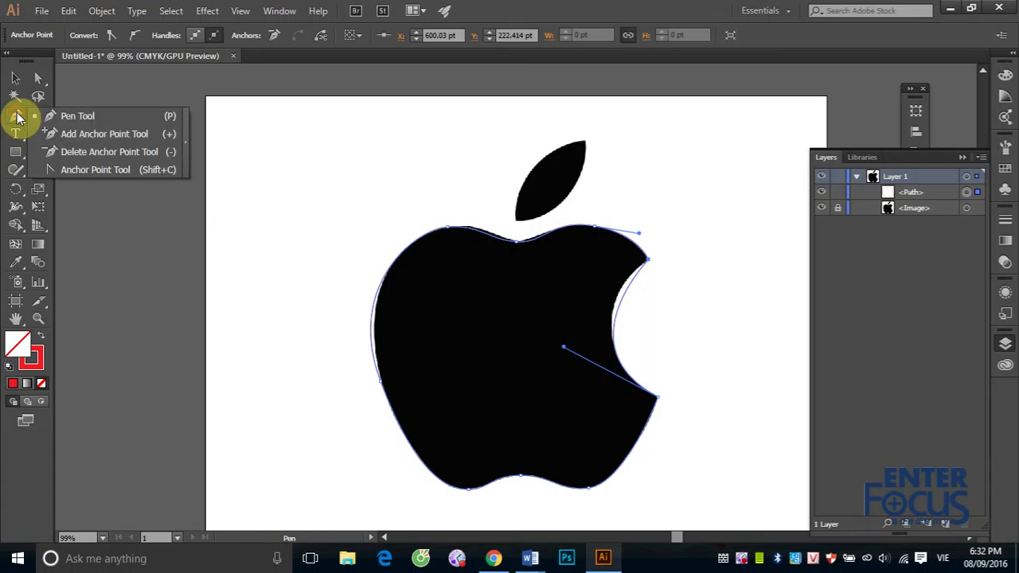
Step: Add an anchor on the bite curve and move it to fit the bite edge
{"action": "left_click", "coordinate": [86, 134]}
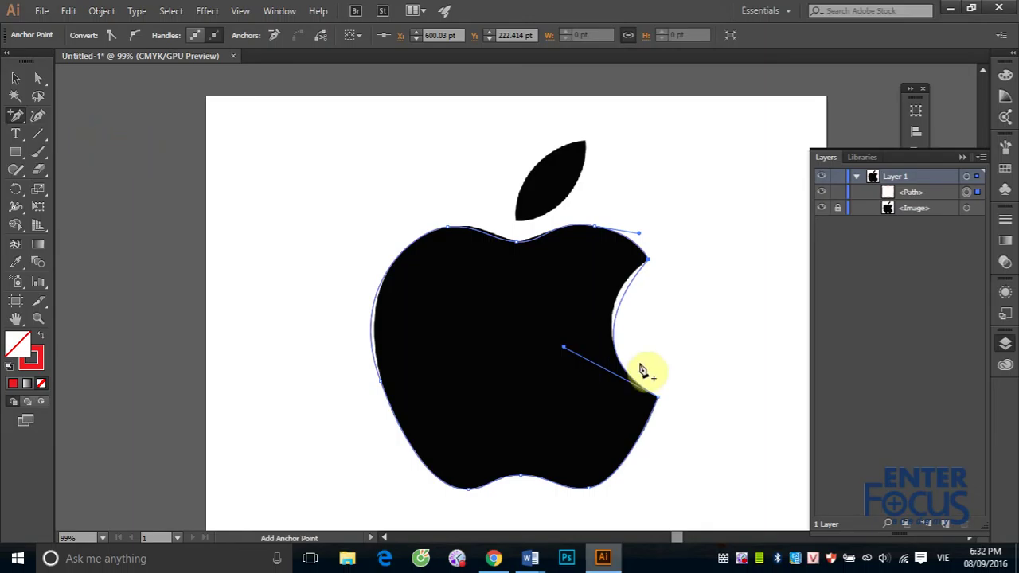
{"action": "left_click", "coordinate": [617, 318]}
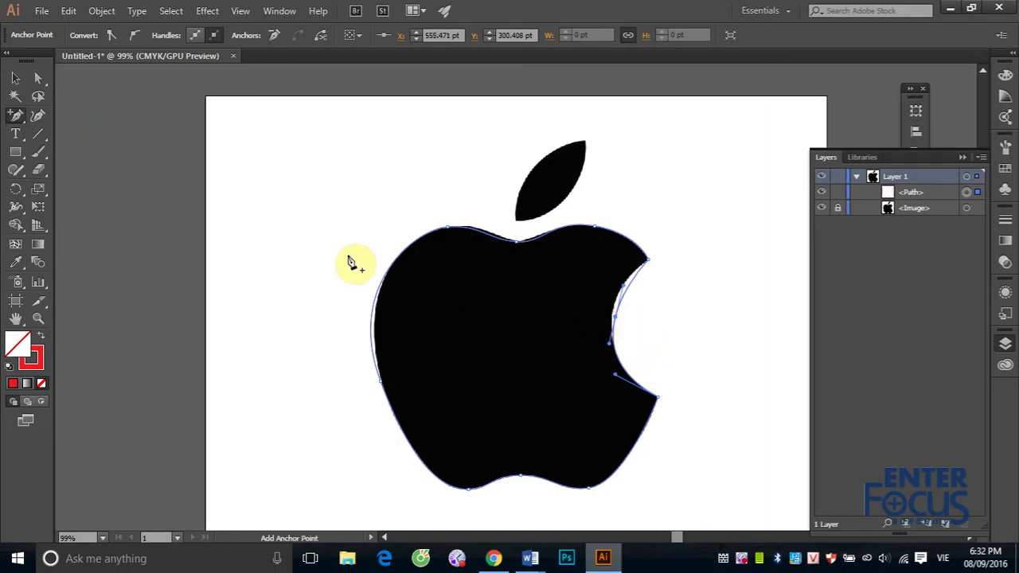
{"action": "left_click", "coordinate": [39, 78]}
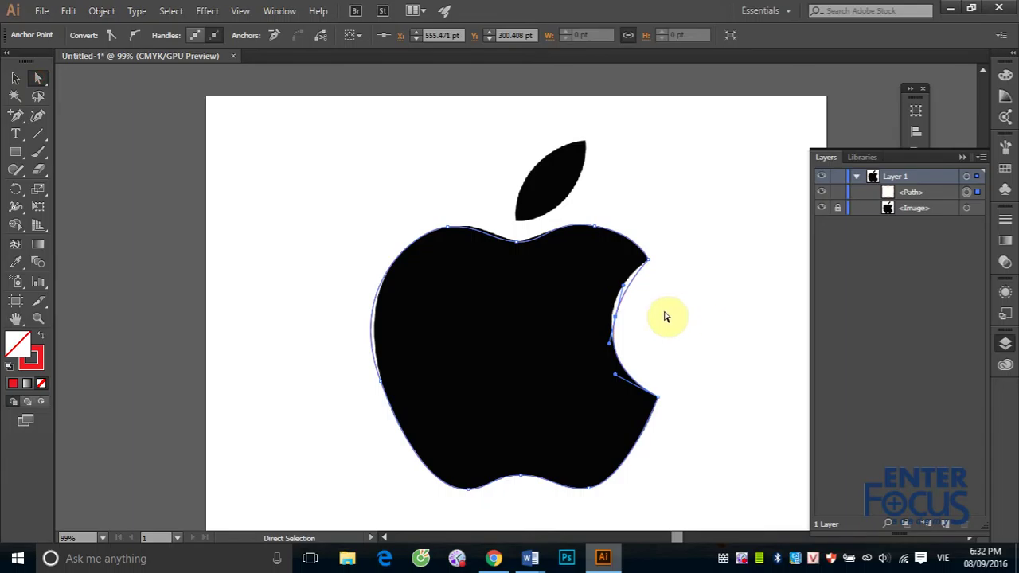
{"action": "mouse_move", "coordinate": [620, 323]}
{"action": "left_mouse_down"}
{"action": "mouse_move", "coordinate": [610, 314]}
{"action": "mouse_move", "coordinate": [626, 273]}
{"action": "mouse_move", "coordinate": [617, 279]}
{"action": "left_mouse_up"}
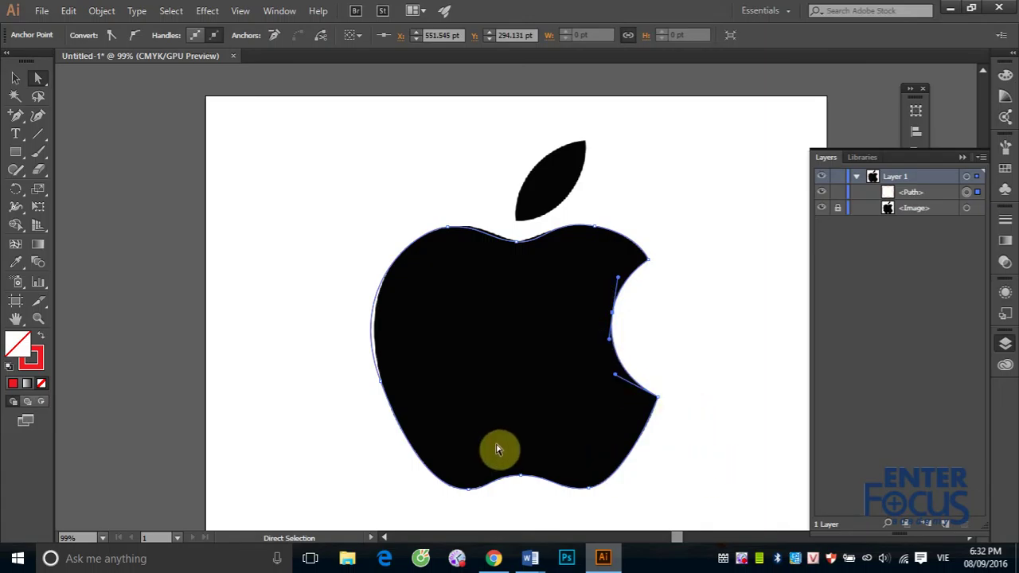
Step: Add another anchor point on the apple's upper-left outline
{"action": "left_click", "coordinate": [16, 115]}
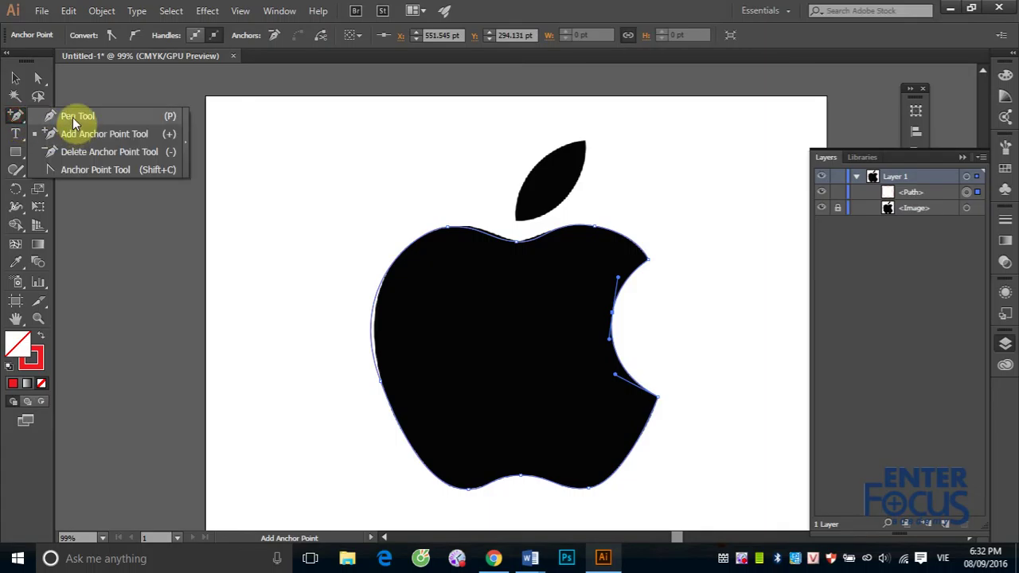
{"action": "left_click", "coordinate": [73, 134]}
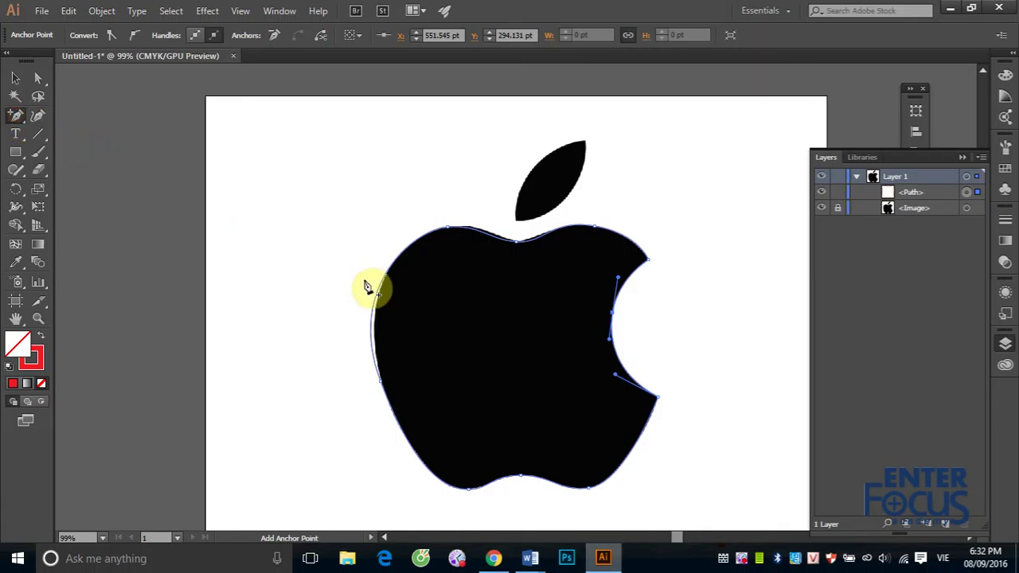
{"action": "left_click", "coordinate": [383, 275]}
{"action": "left_click", "coordinate": [16, 115]}
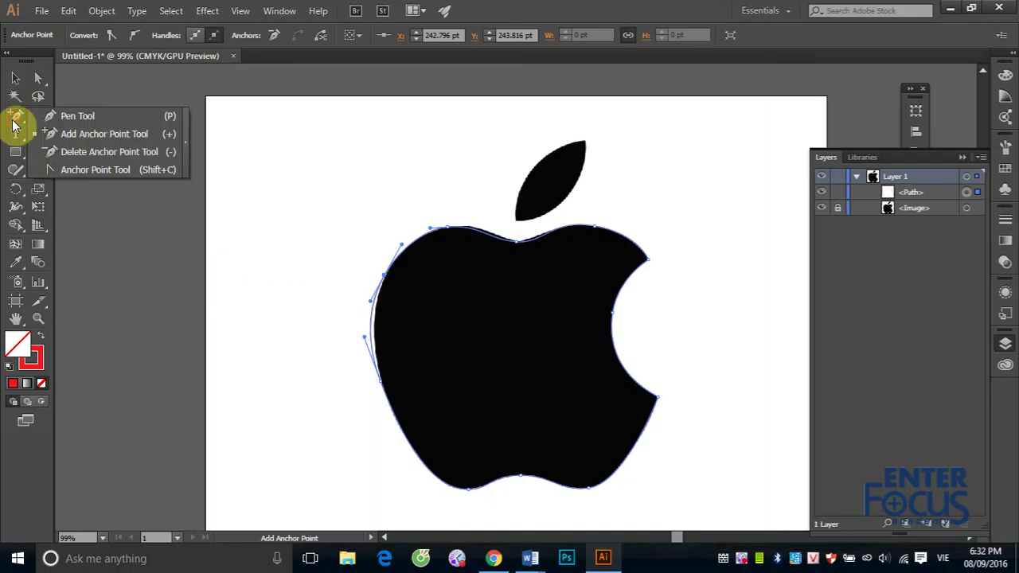
{"action": "left_click", "coordinate": [70, 152]}
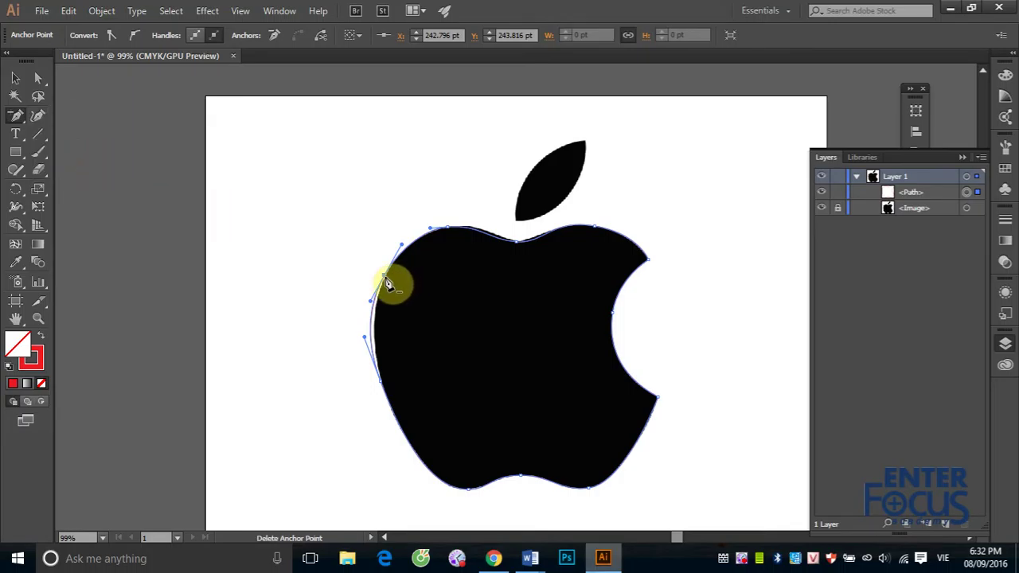
Step: Delete the upper-left anchor from the apple outline and reselect the path's anchors
{"action": "left_click", "coordinate": [385, 281]}
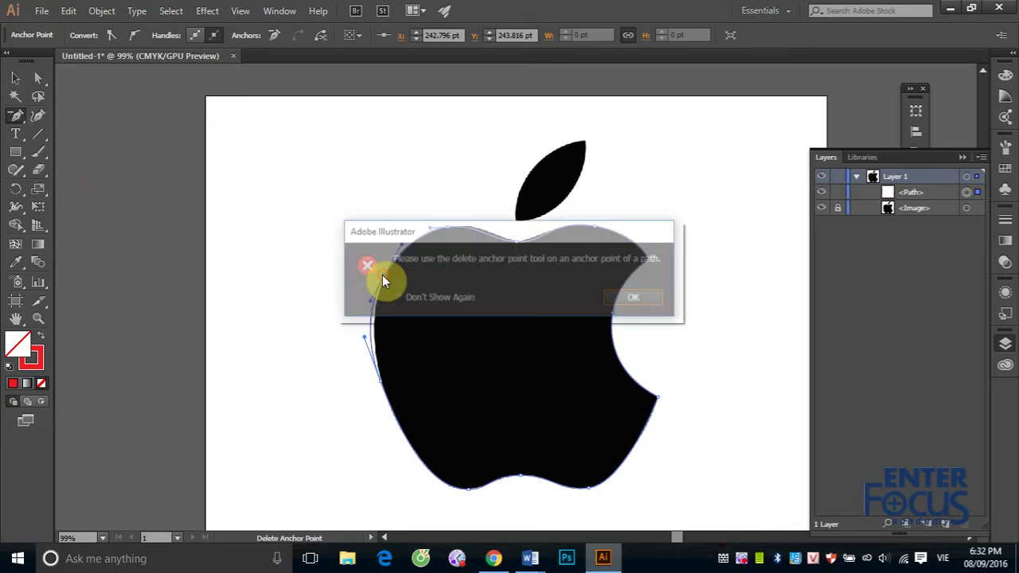
{"action": "left_click", "coordinate": [642, 297]}
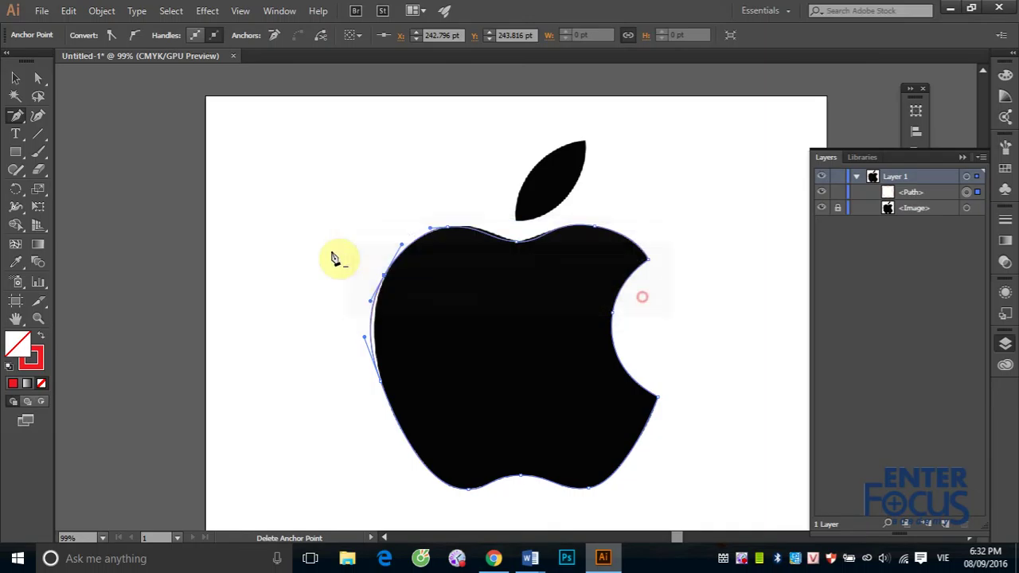
{"action": "left_click", "coordinate": [384, 280]}
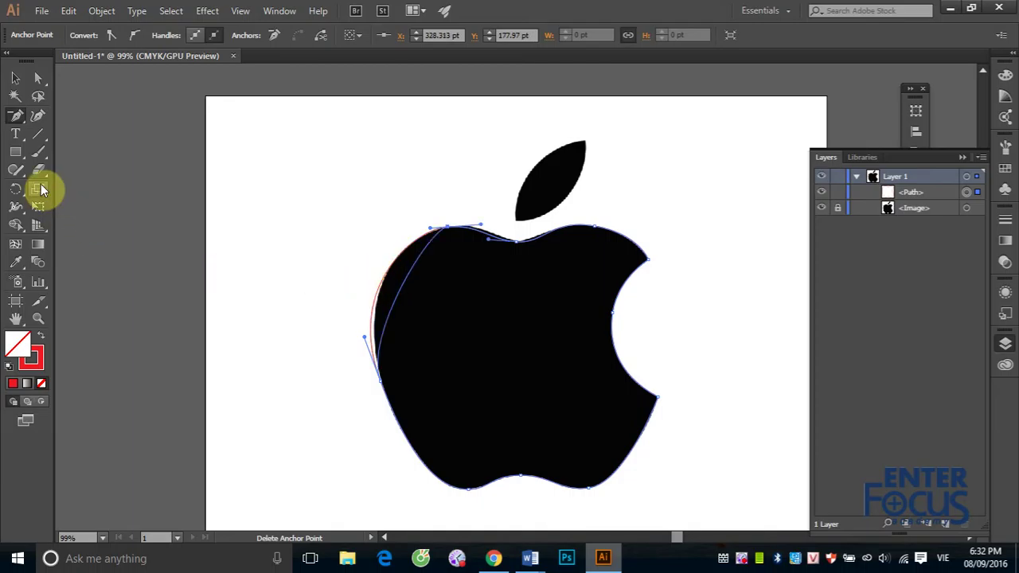
{"action": "left_click", "coordinate": [15, 78]}
{"action": "left_click", "coordinate": [417, 234]}
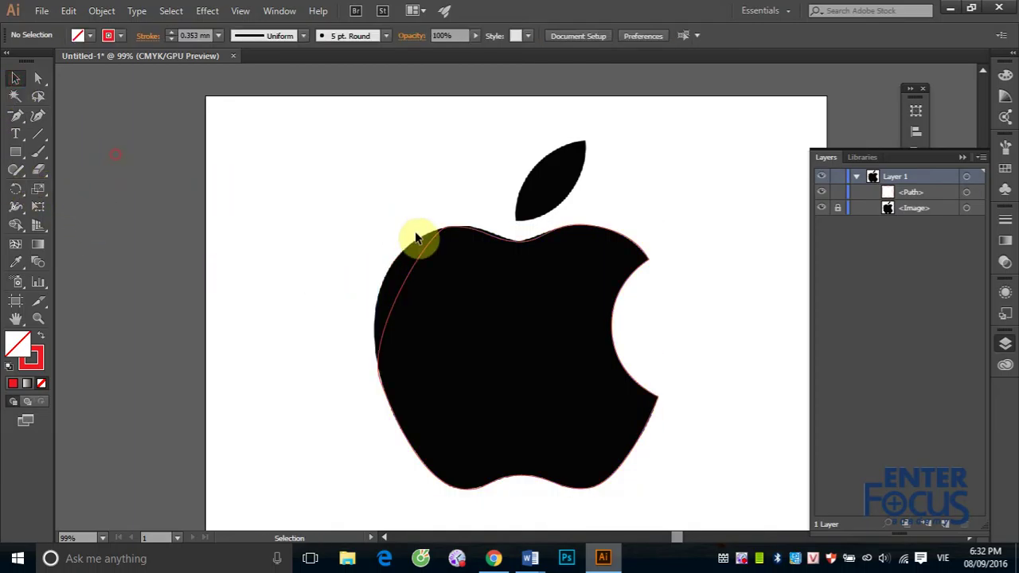
{"action": "left_click", "coordinate": [38, 78]}
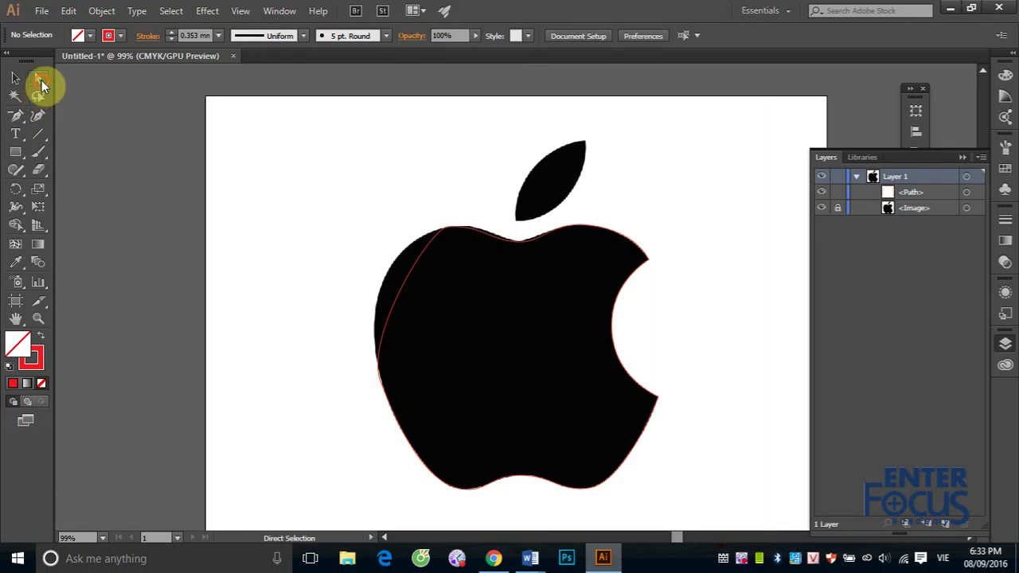
{"action": "left_click", "coordinate": [408, 287]}
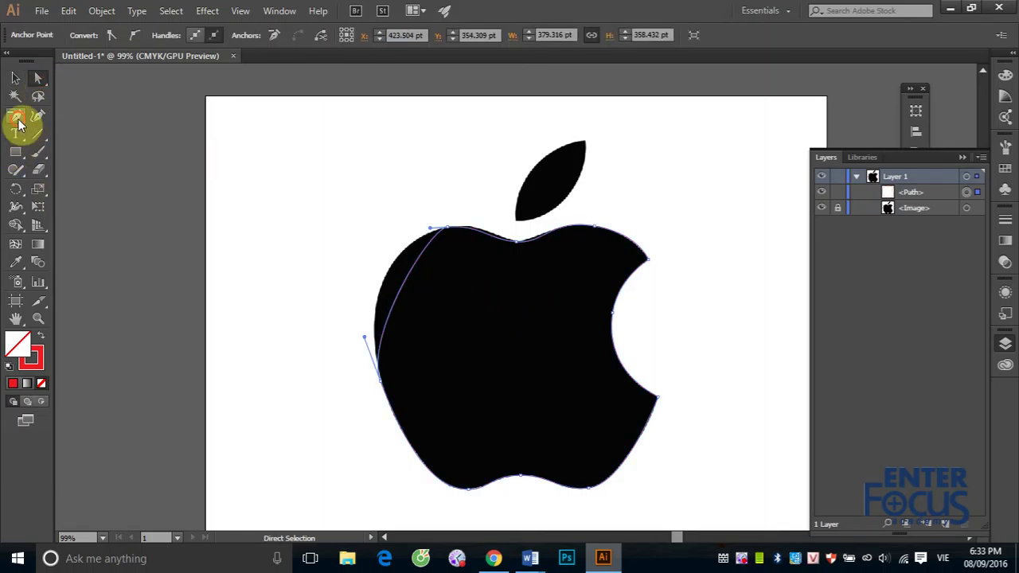
{"action": "left_click_drag", "start_coordinate": [19, 123], "coordinate": [67, 175]}
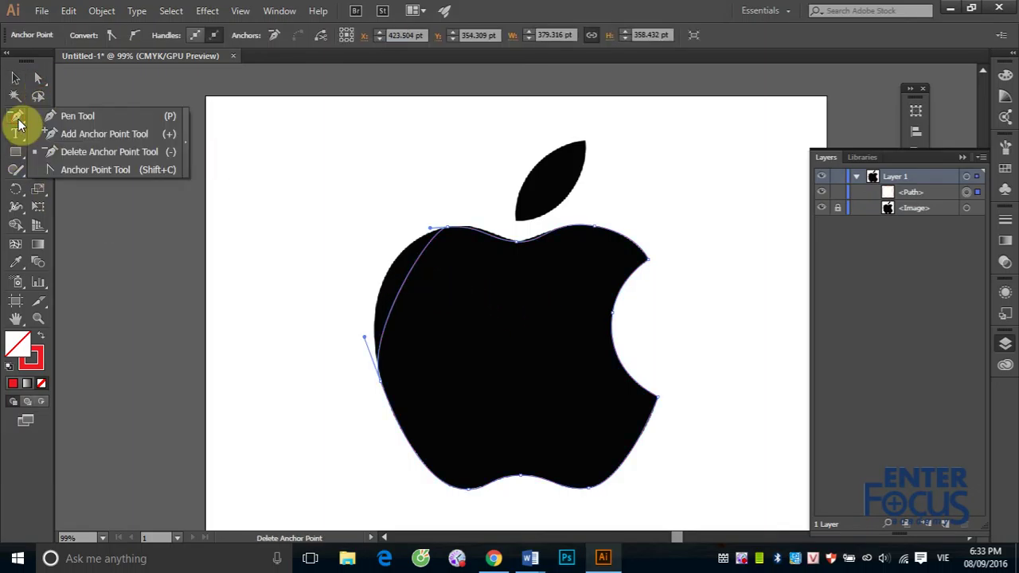
Step: Convert the top-left anchor and pull handles so the left segment follows the edge
{"action": "left_click", "coordinate": [67, 170]}
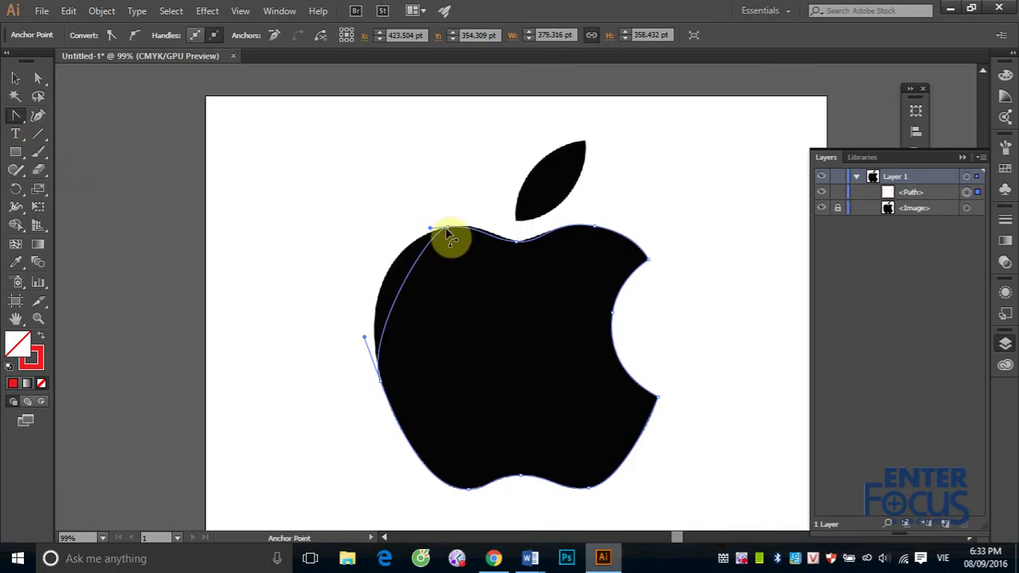
{"action": "mouse_move", "coordinate": [430, 230]}
{"action": "left_mouse_down"}
{"action": "mouse_move", "coordinate": [341, 247]}
{"action": "mouse_move", "coordinate": [363, 242]}
{"action": "left_mouse_up"}
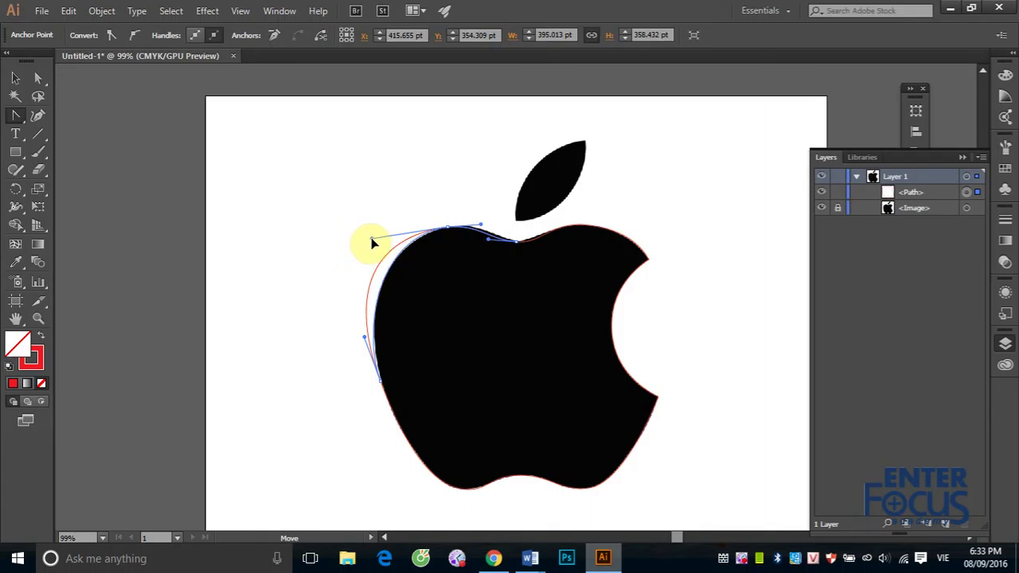
{"action": "left_click_drag", "start_coordinate": [364, 242], "coordinate": [371, 238]}
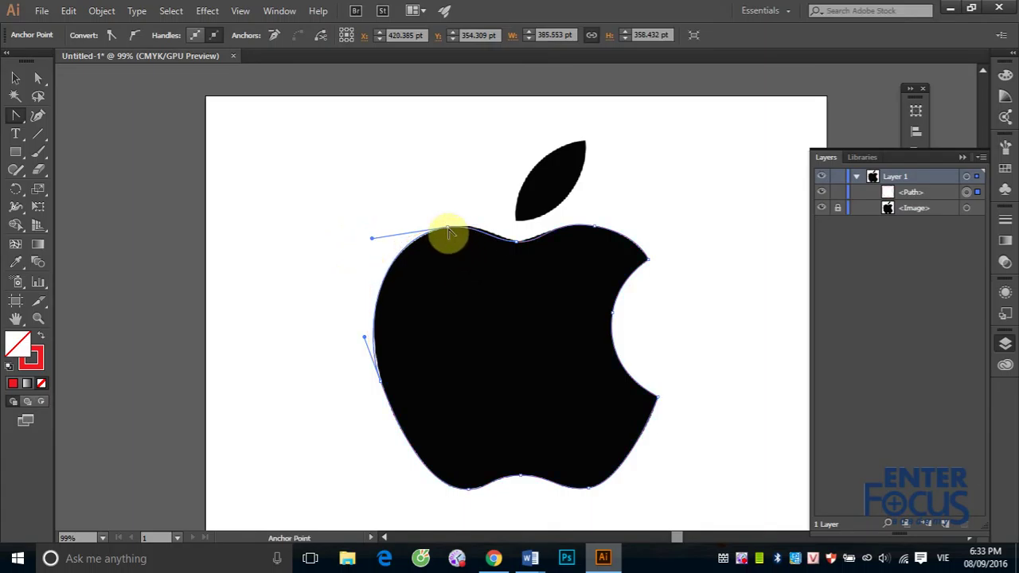
{"action": "left_click", "coordinate": [449, 231]}
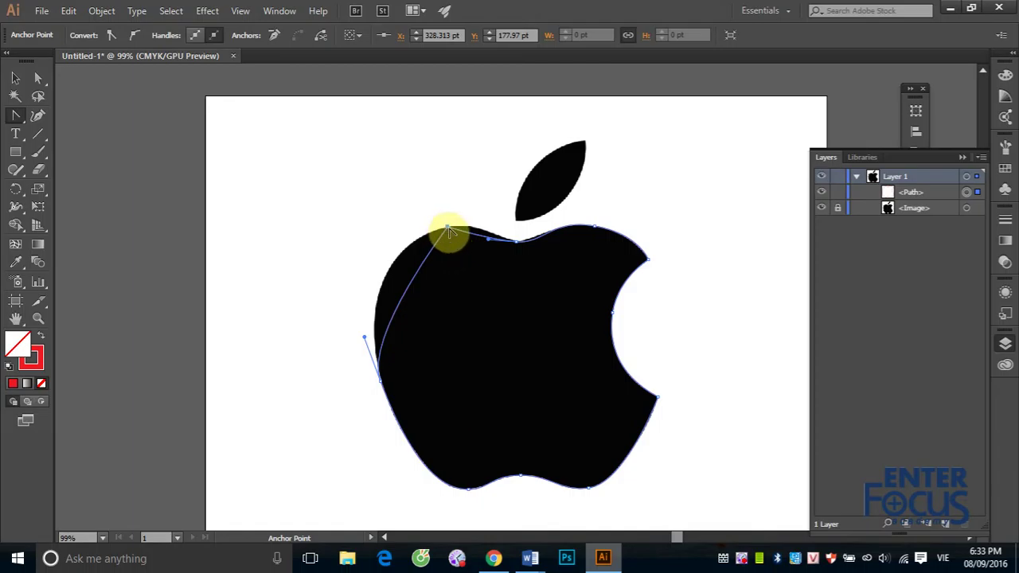
{"action": "left_click_drag", "start_coordinate": [398, 248], "coordinate": [449, 231]}
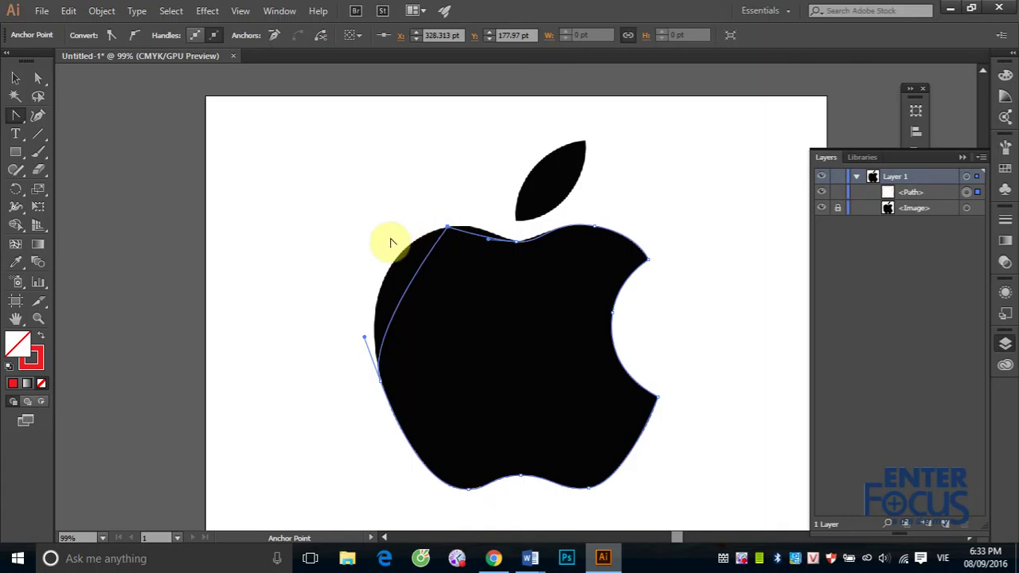
Step: Pull new handles from the top anchor so the outline hugs the apple's upper edge
{"action": "left_click", "coordinate": [447, 229]}
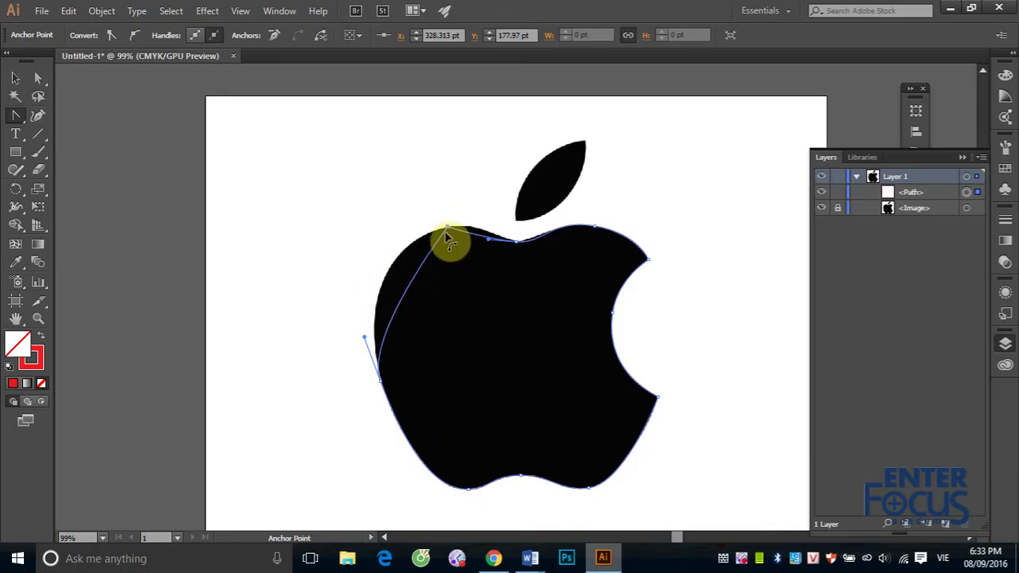
{"action": "left_click_drag", "start_coordinate": [448, 231], "coordinate": [530, 217]}
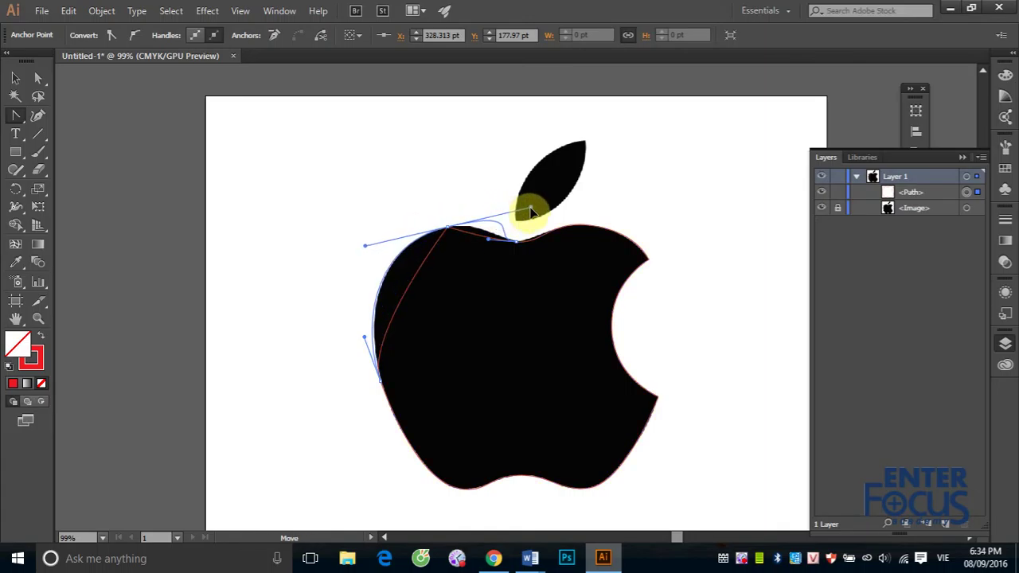
{"action": "left_click_drag", "start_coordinate": [529, 217], "coordinate": [486, 222]}
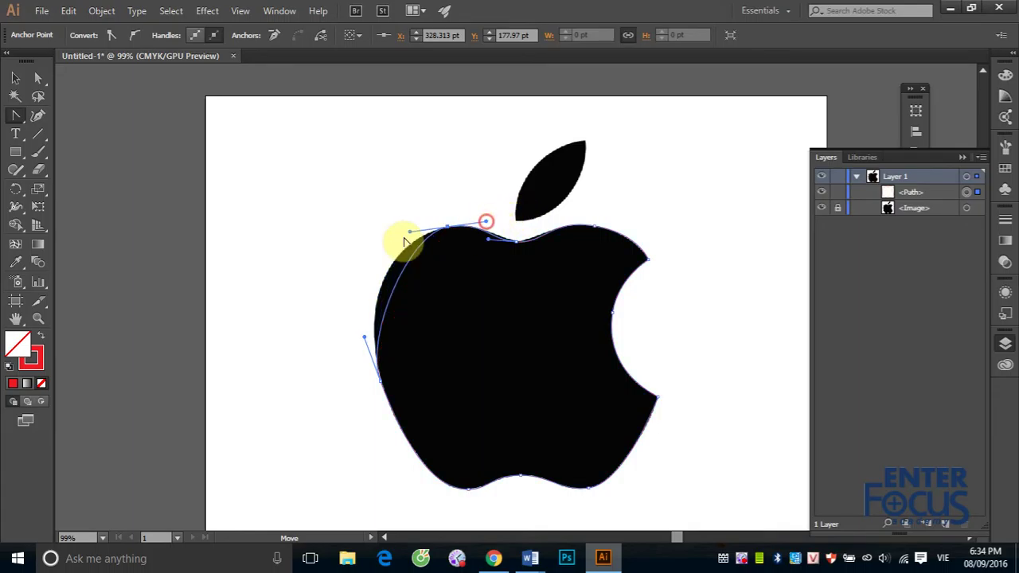
{"action": "left_click_drag", "start_coordinate": [410, 233], "coordinate": [377, 239]}
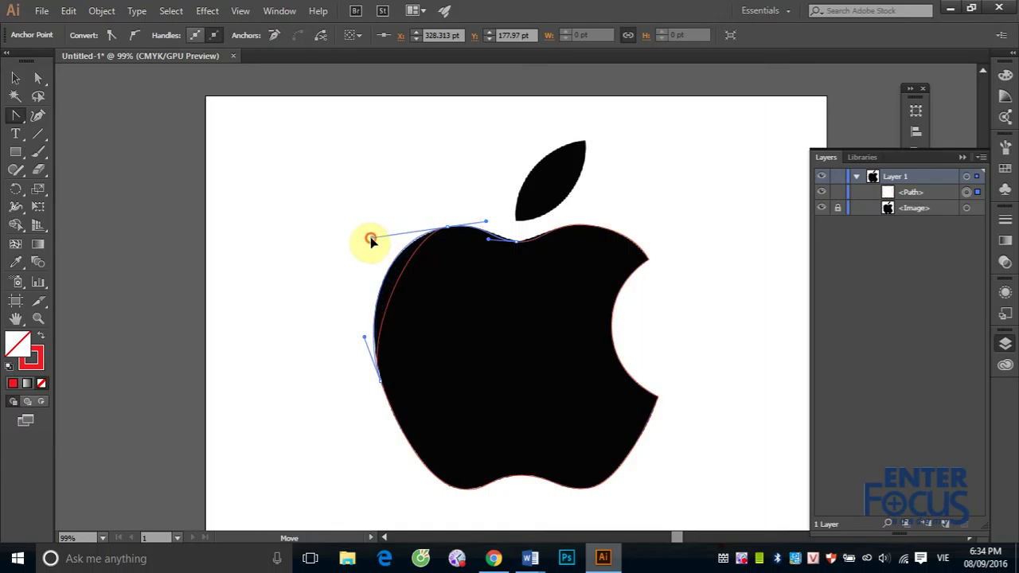
{"action": "left_click_drag", "start_coordinate": [371, 239], "coordinate": [372, 237]}
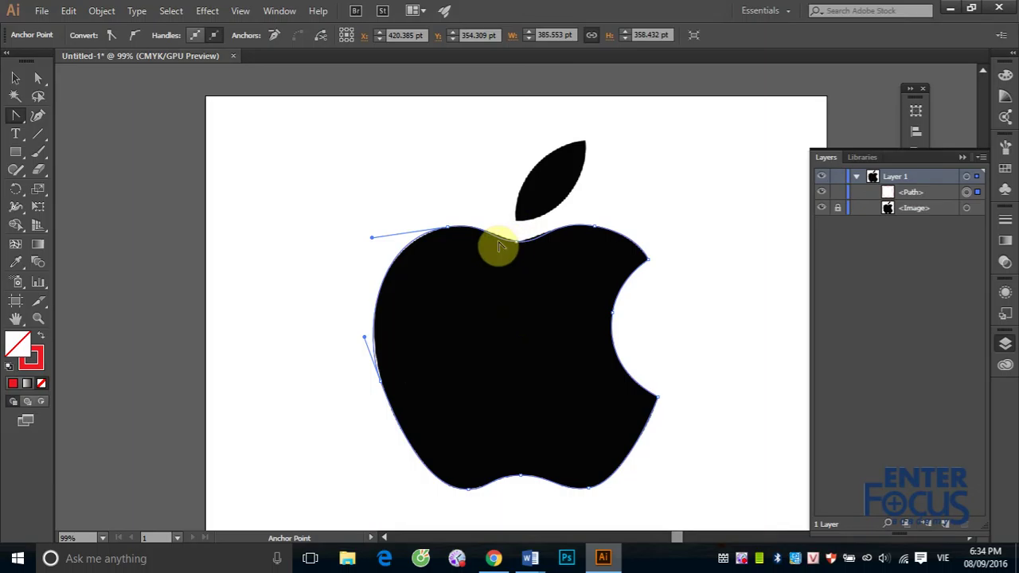
{"action": "left_click", "coordinate": [38, 78]}
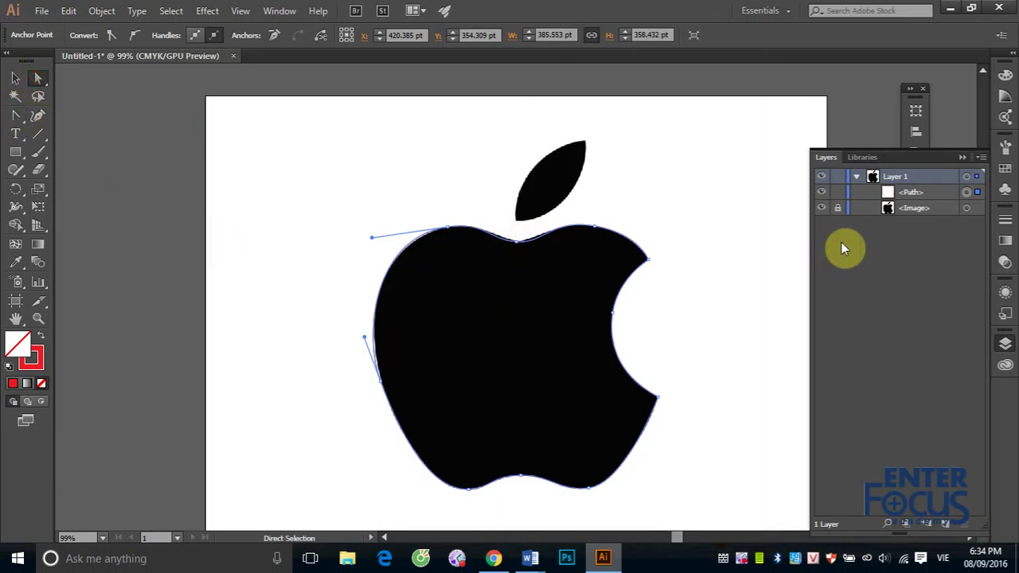
Step: Adjust the anchors along the apple's top curve and stem valley
{"action": "left_click_drag", "start_coordinate": [39, 78], "coordinate": [79, 86]}
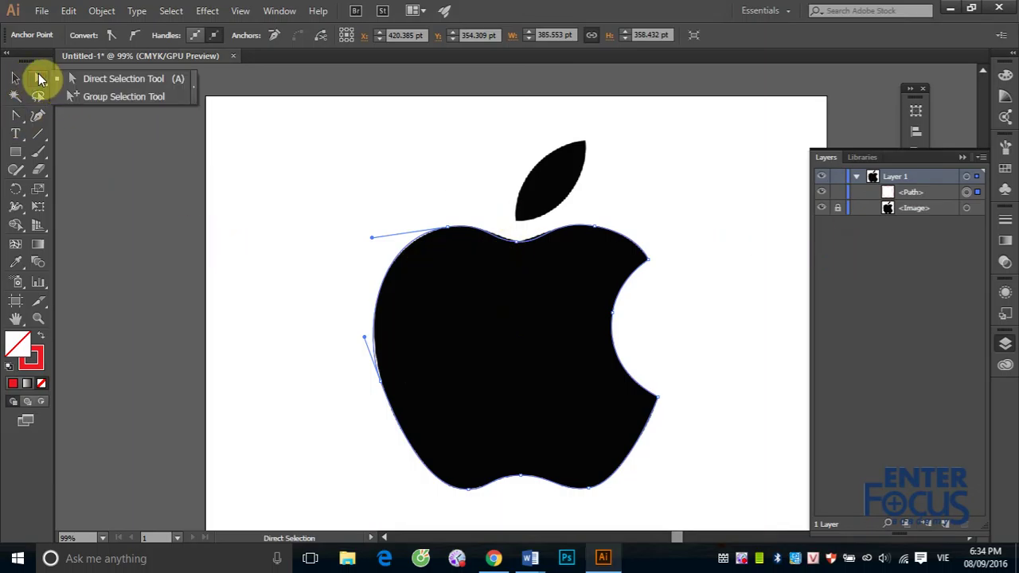
{"action": "left_click", "coordinate": [82, 86]}
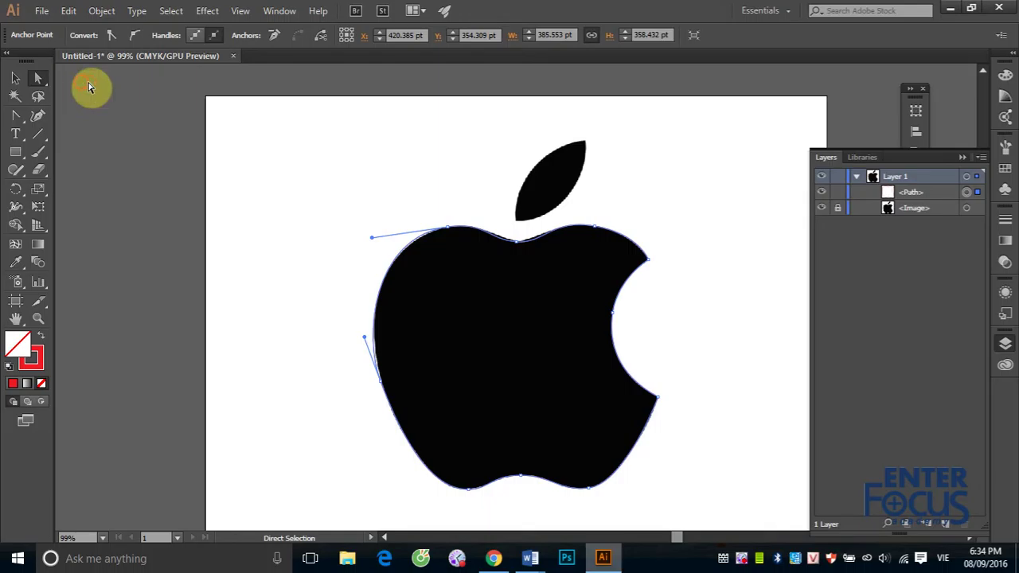
{"action": "mouse_move", "coordinate": [595, 231]}
{"action": "left_mouse_down"}
{"action": "mouse_move", "coordinate": [621, 166]}
{"action": "mouse_move", "coordinate": [593, 228]}
{"action": "mouse_move", "coordinate": [619, 186]}
{"action": "mouse_move", "coordinate": [598, 231]}
{"action": "mouse_move", "coordinate": [642, 235]}
{"action": "mouse_move", "coordinate": [628, 231]}
{"action": "left_mouse_up"}
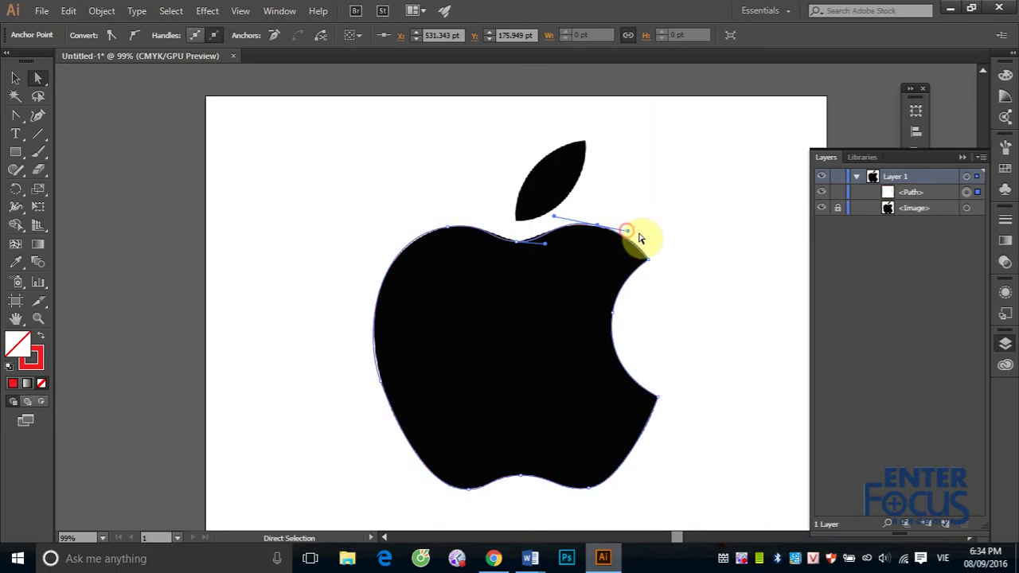
{"action": "mouse_move", "coordinate": [519, 243]}
{"action": "left_mouse_down"}
{"action": "mouse_move", "coordinate": [549, 246]}
{"action": "mouse_move", "coordinate": [535, 249]}
{"action": "left_mouse_up"}
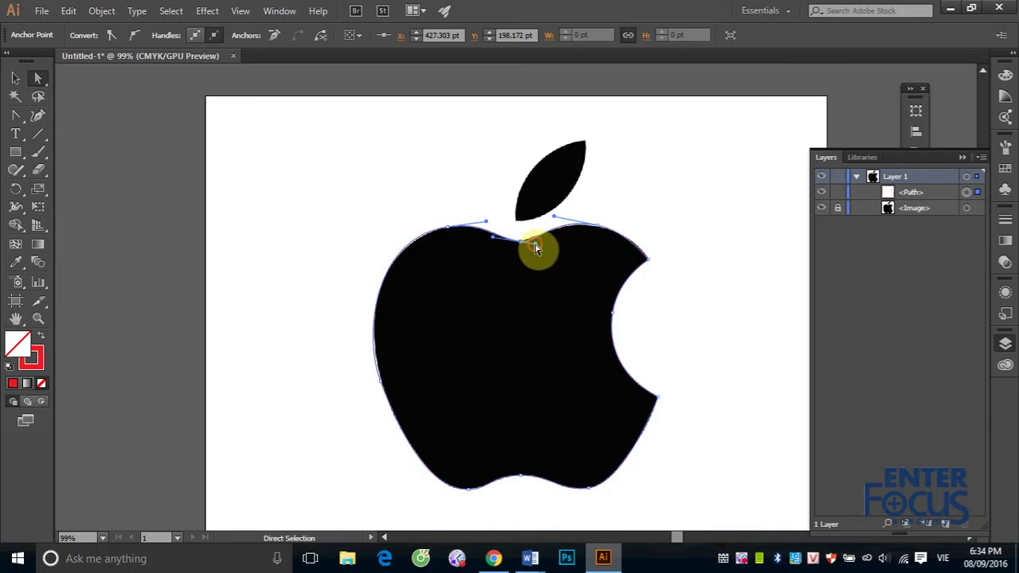
{"action": "left_click_drag", "start_coordinate": [601, 231], "coordinate": [599, 235]}
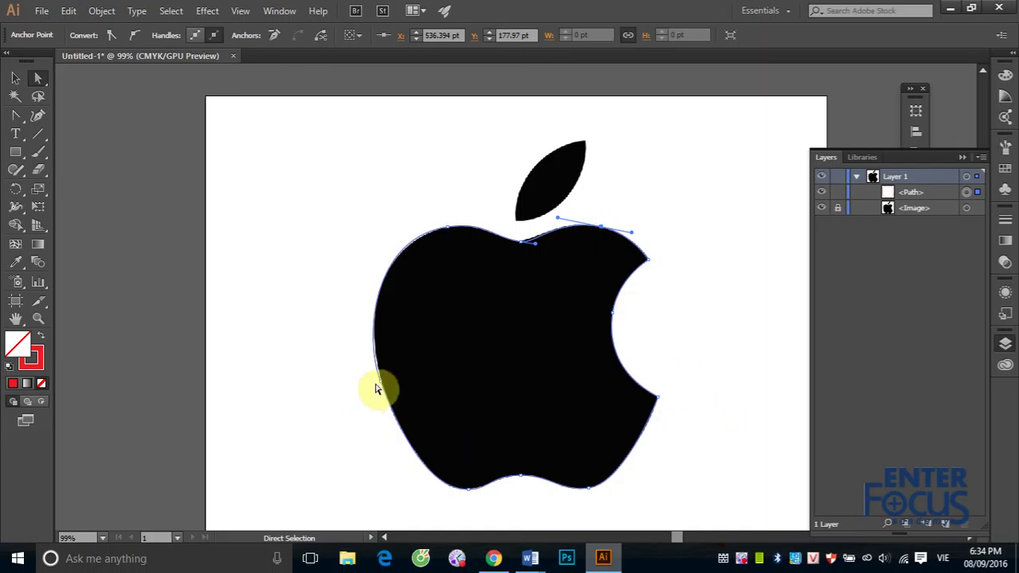
Step: Bend the left side and top-left curves toward the apple's edge
{"action": "left_click_drag", "start_coordinate": [380, 387], "coordinate": [382, 385]}
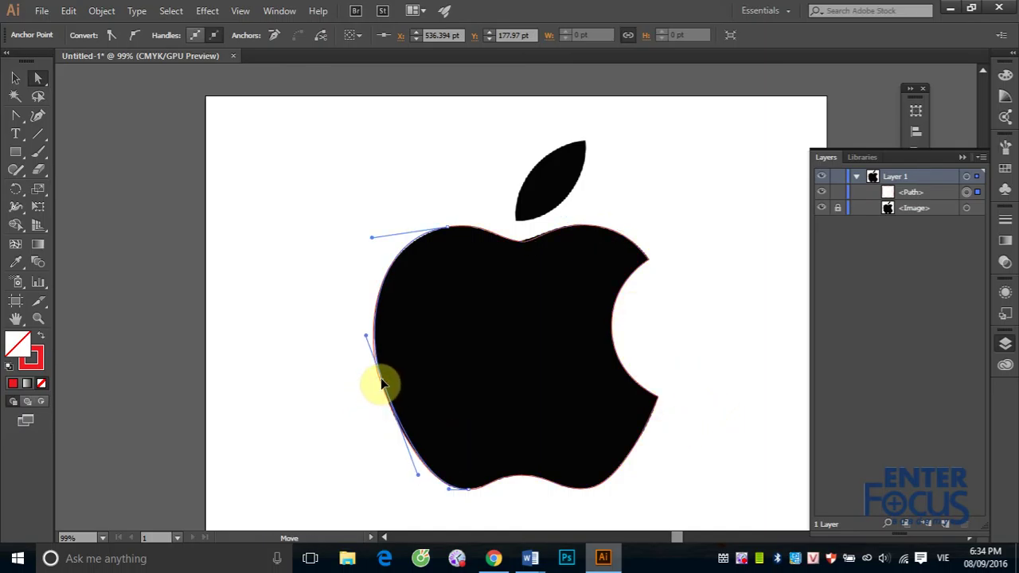
{"action": "left_click_drag", "start_coordinate": [403, 234], "coordinate": [445, 232]}
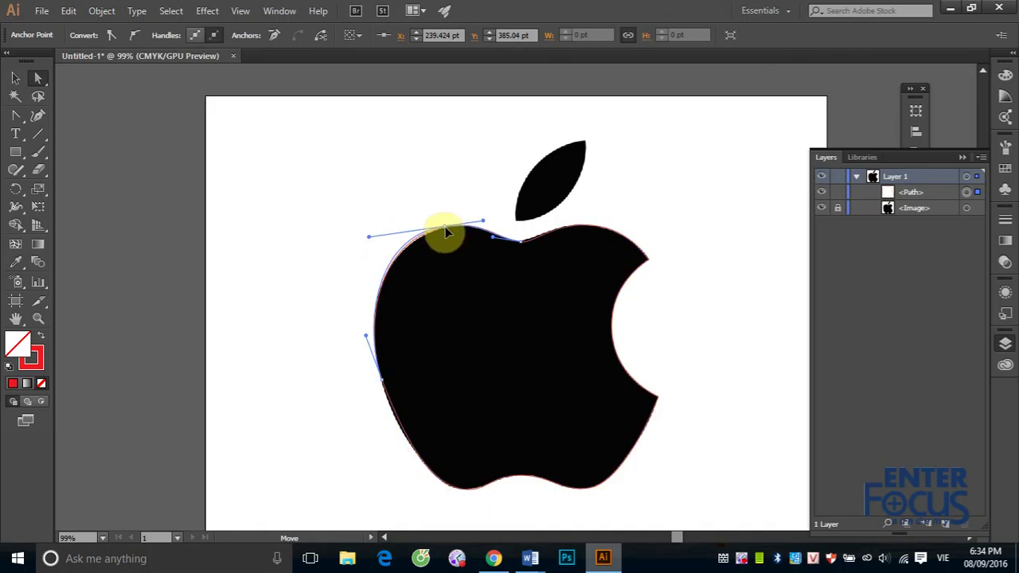
{"action": "left_click_drag", "start_coordinate": [445, 233], "coordinate": [447, 232]}
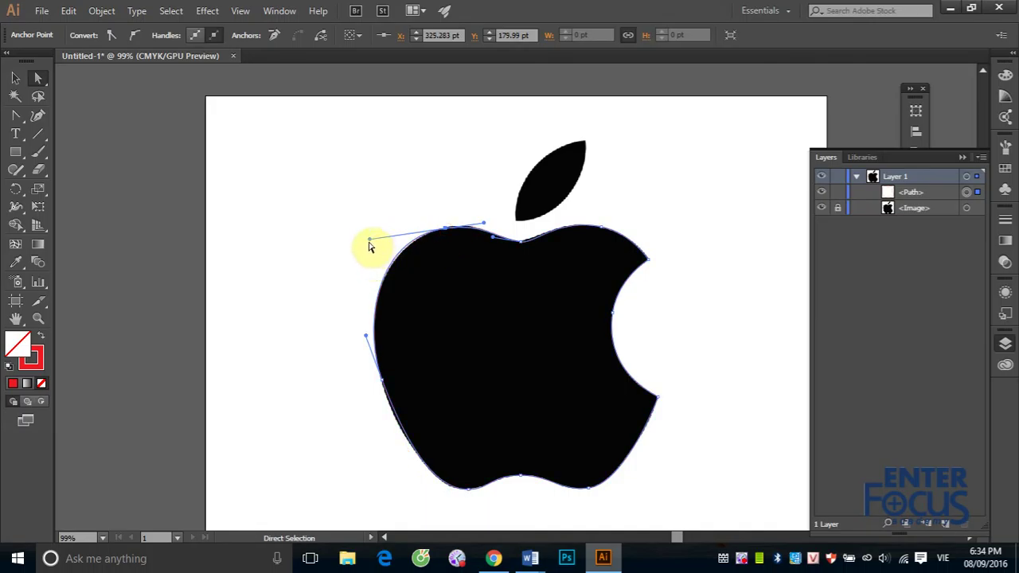
{"action": "left_click_drag", "start_coordinate": [370, 242], "coordinate": [377, 240]}
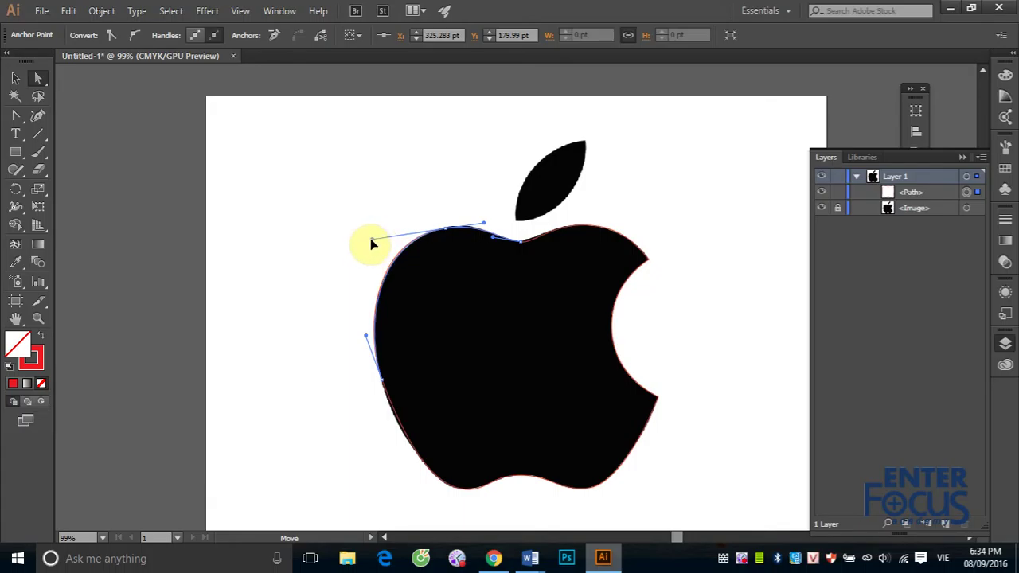
{"action": "left_click_drag", "start_coordinate": [371, 243], "coordinate": [371, 239]}
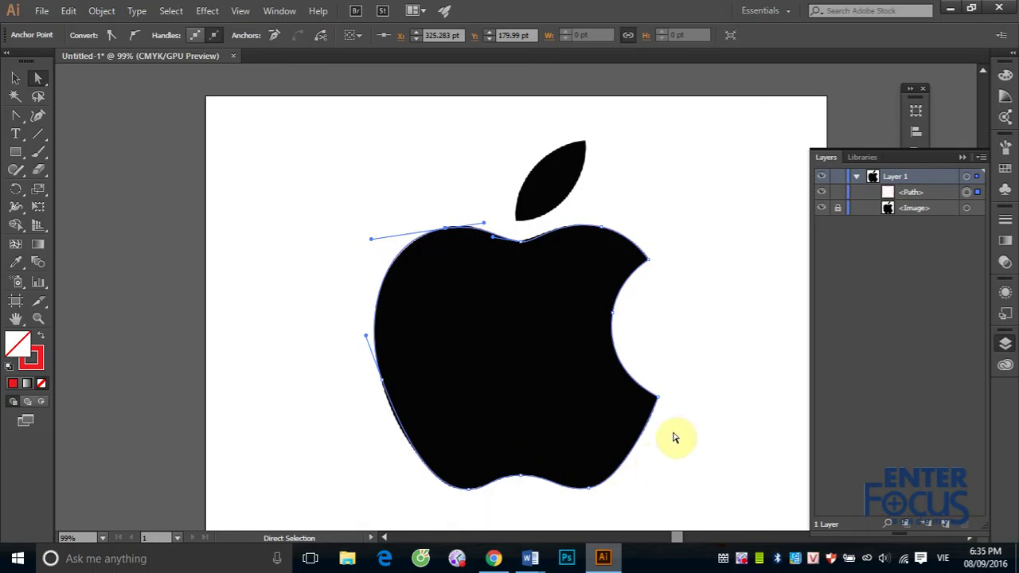
Step: Refine the top dip curve and the left side curve to match the logo
{"action": "left_click", "coordinate": [522, 246]}
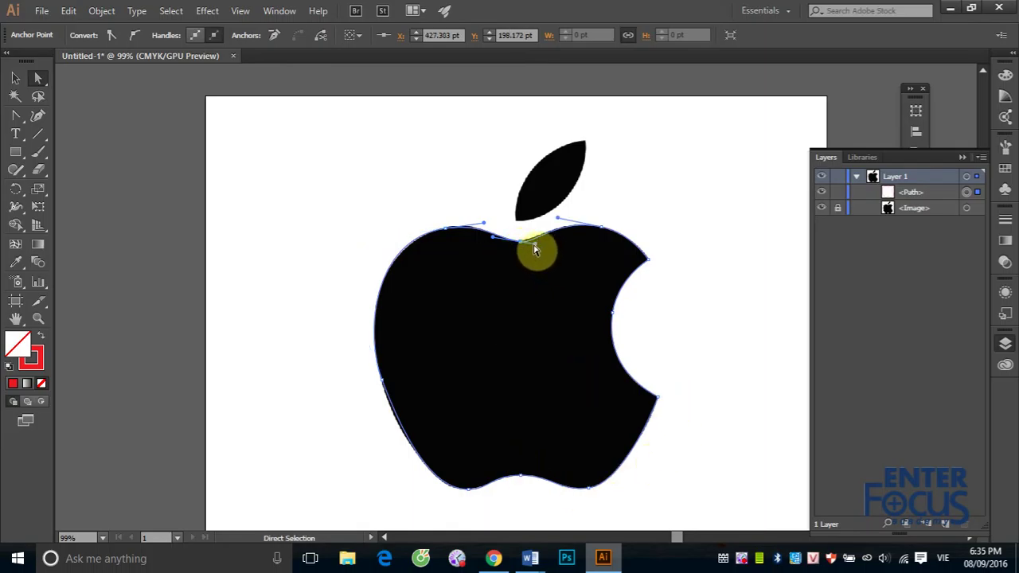
{"action": "left_click_drag", "start_coordinate": [536, 248], "coordinate": [491, 243]}
{"action": "left_click", "coordinate": [445, 230]}
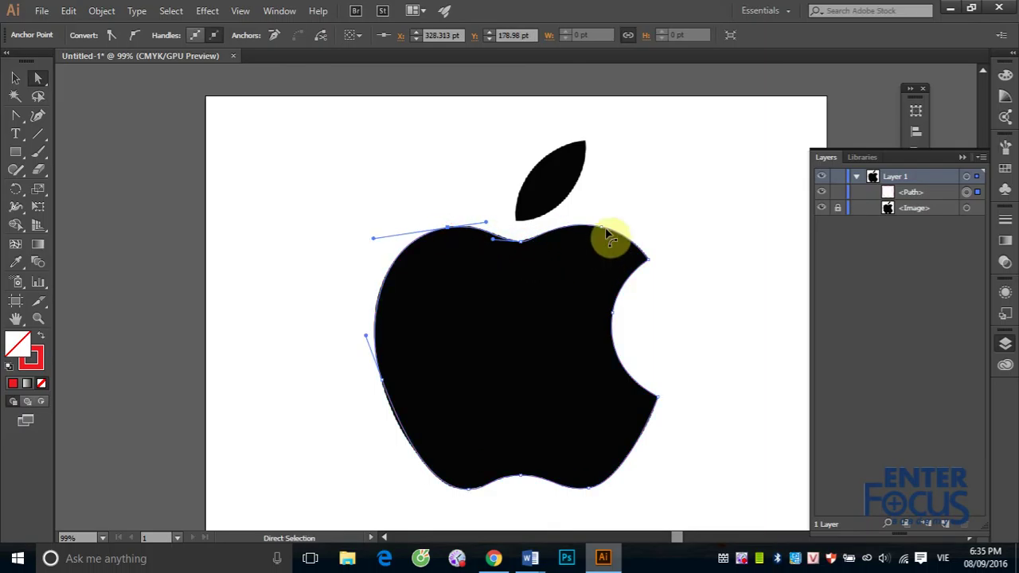
{"action": "left_click", "coordinate": [380, 386]}
{"action": "left_click_drag", "start_coordinate": [379, 385], "coordinate": [378, 387]}
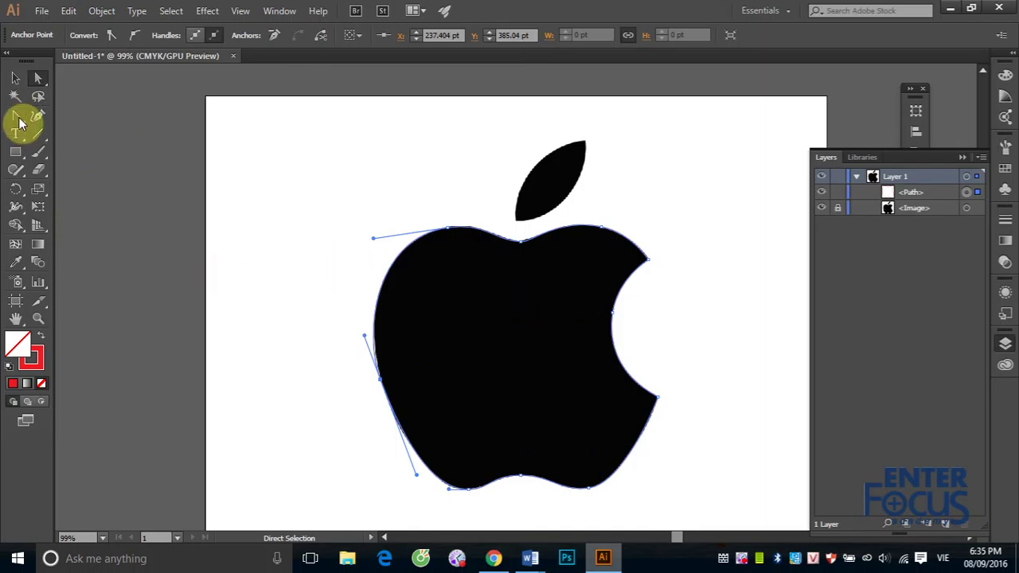
Step: Trace the apple's leaf with the Pen tool as a closed curved path, from its bottom to its tip and back
{"action": "left_click_drag", "start_coordinate": [19, 120], "coordinate": [59, 120]}
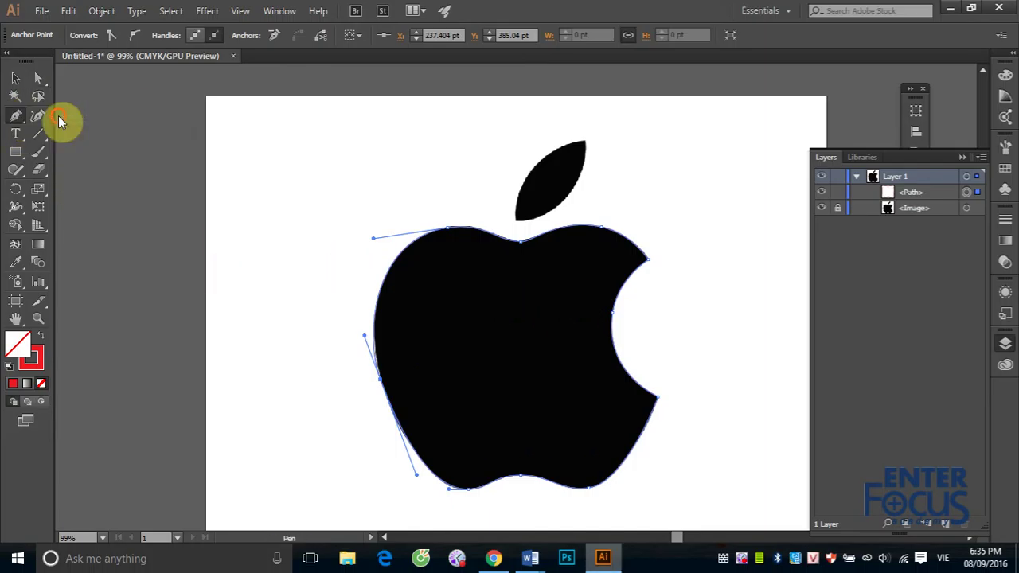
{"action": "left_click", "coordinate": [521, 228]}
{"action": "left_click", "coordinate": [585, 148]}
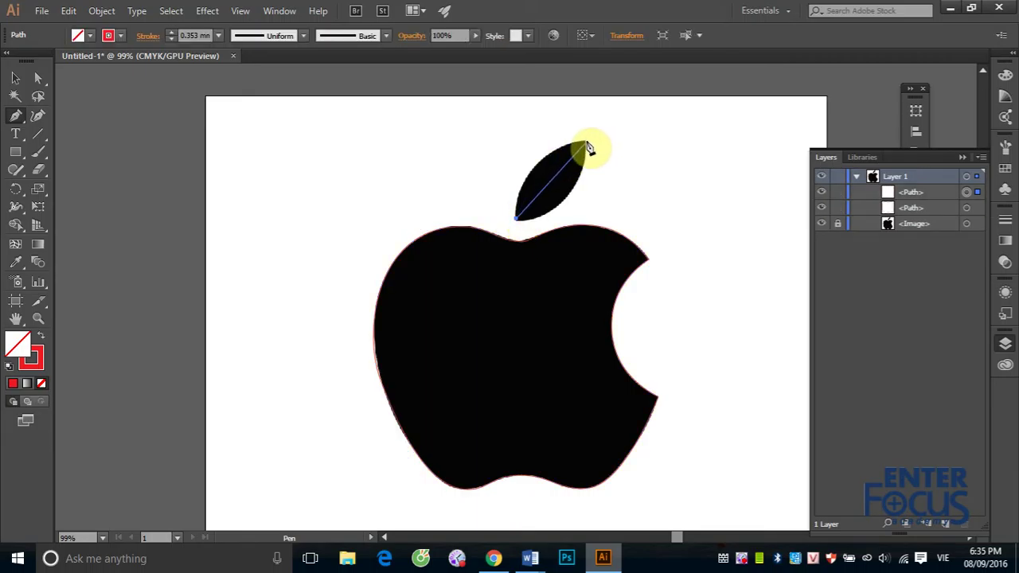
{"action": "left_click_drag", "start_coordinate": [585, 148], "coordinate": [657, 133]}
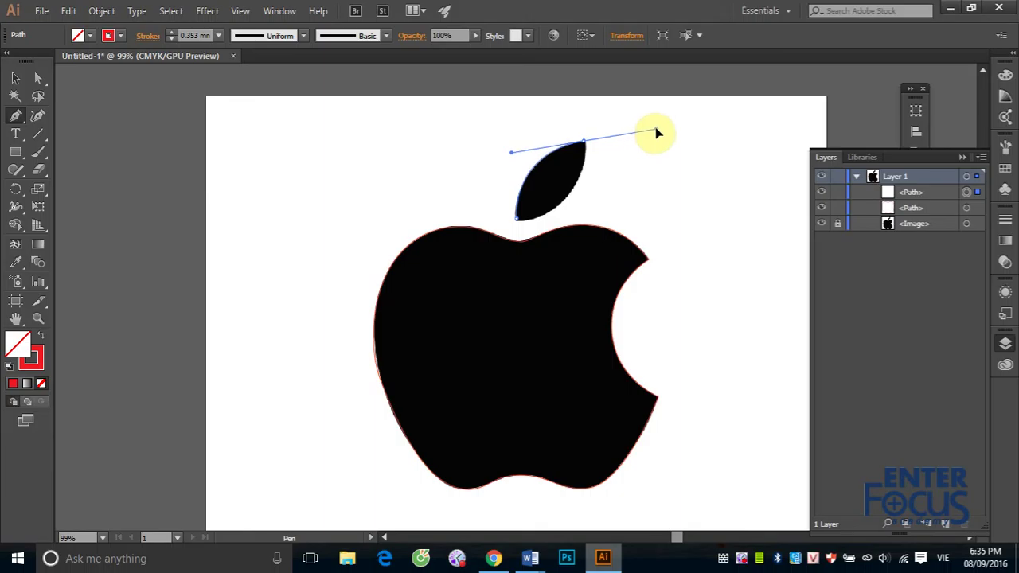
{"action": "mouse_move", "coordinate": [657, 133]}
{"action": "left_mouse_down"}
{"action": "mouse_move", "coordinate": [596, 191]}
{"action": "mouse_move", "coordinate": [591, 167]}
{"action": "mouse_move", "coordinate": [598, 186]}
{"action": "left_mouse_up"}
{"action": "left_click", "coordinate": [518, 221]}
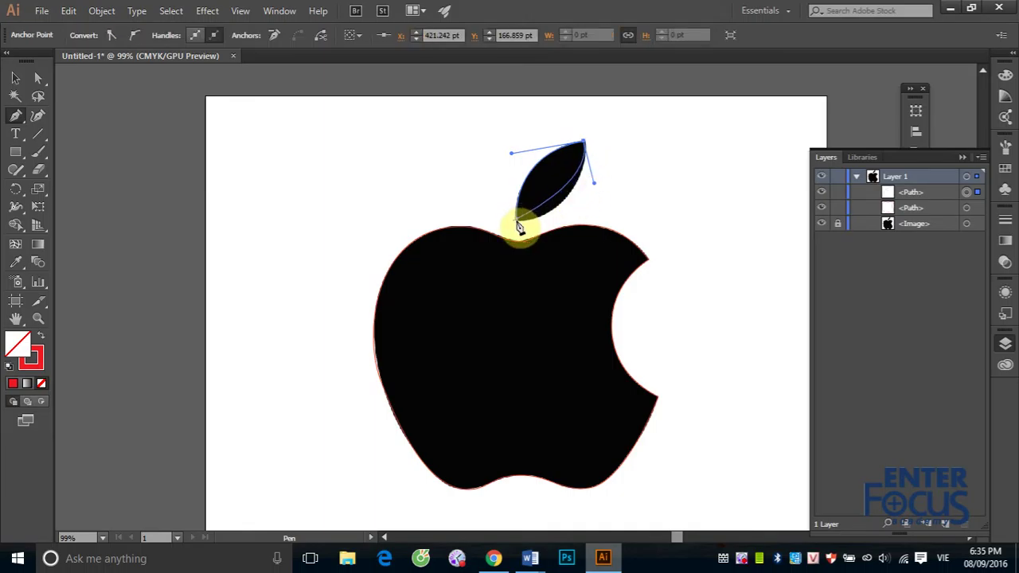
{"action": "mouse_move", "coordinate": [518, 223]}
{"action": "left_mouse_down"}
{"action": "mouse_move", "coordinate": [481, 220]}
{"action": "mouse_move", "coordinate": [490, 213]}
{"action": "left_mouse_up"}
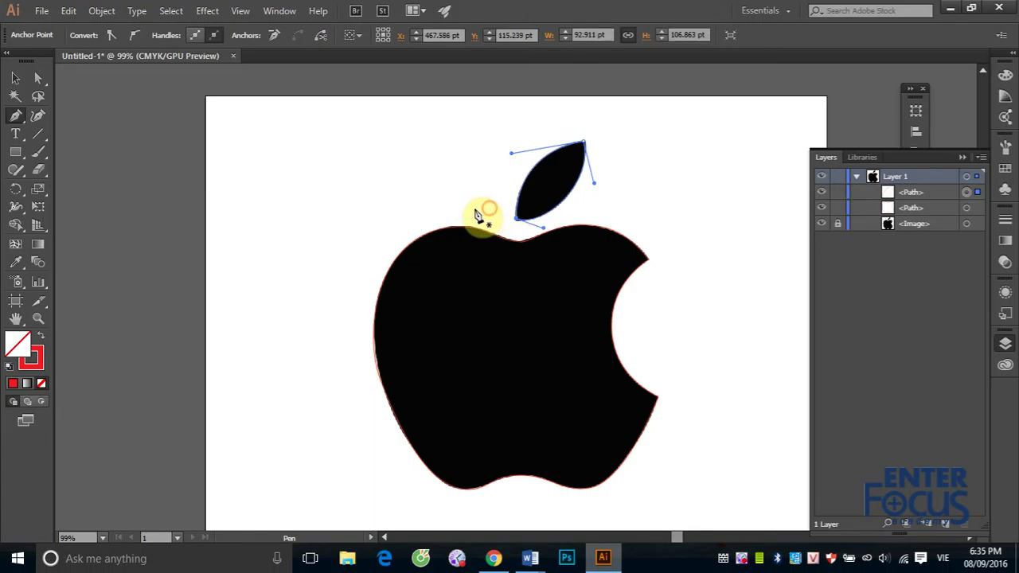
{"action": "left_click", "coordinate": [15, 78]}
{"action": "left_click", "coordinate": [213, 163]}
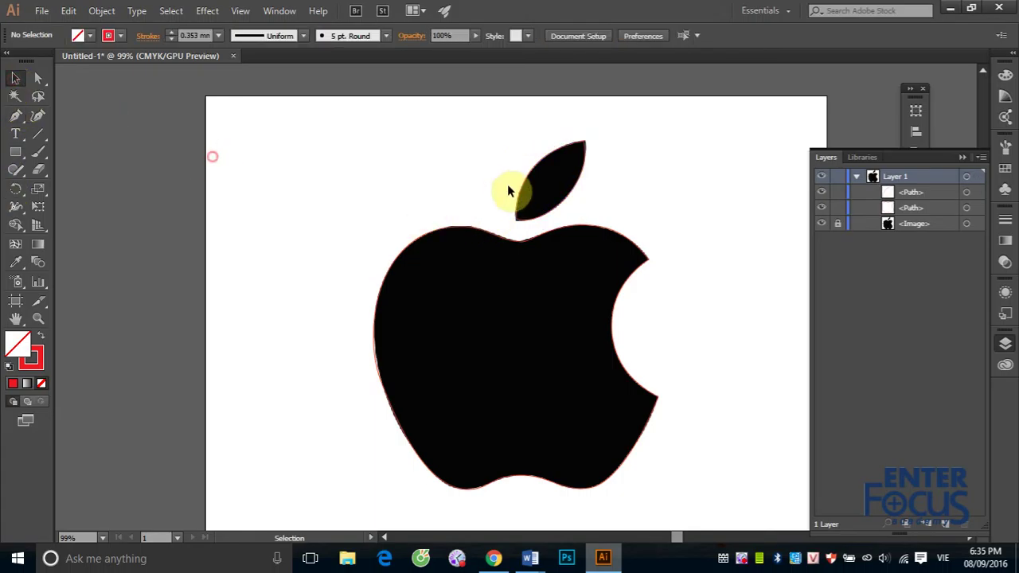
Step: Fill the leaf and apple body with solid red and remove their stroke
{"action": "left_click", "coordinate": [569, 196]}
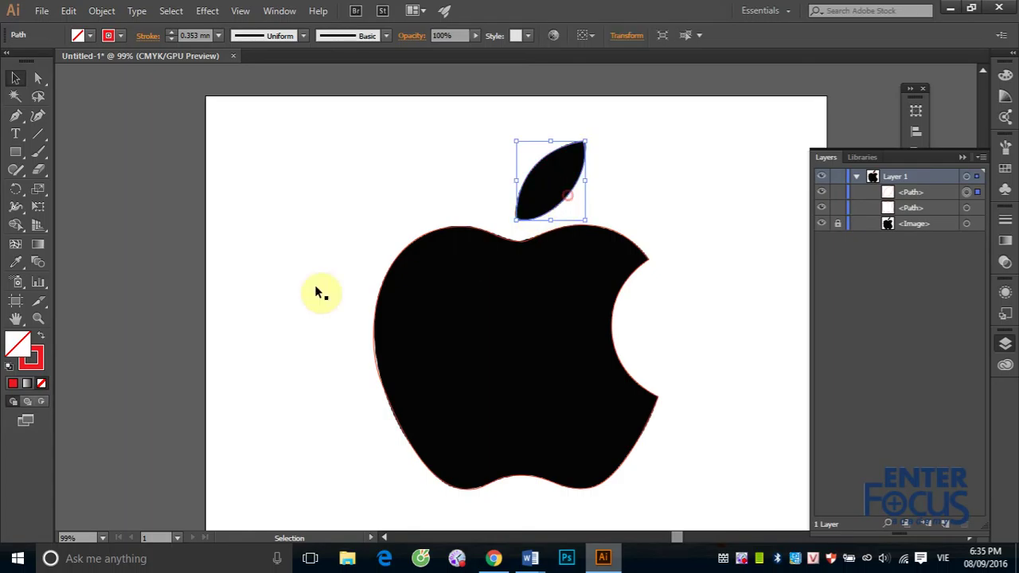
{"action": "left_click", "coordinate": [617, 239], "text": "shift"}
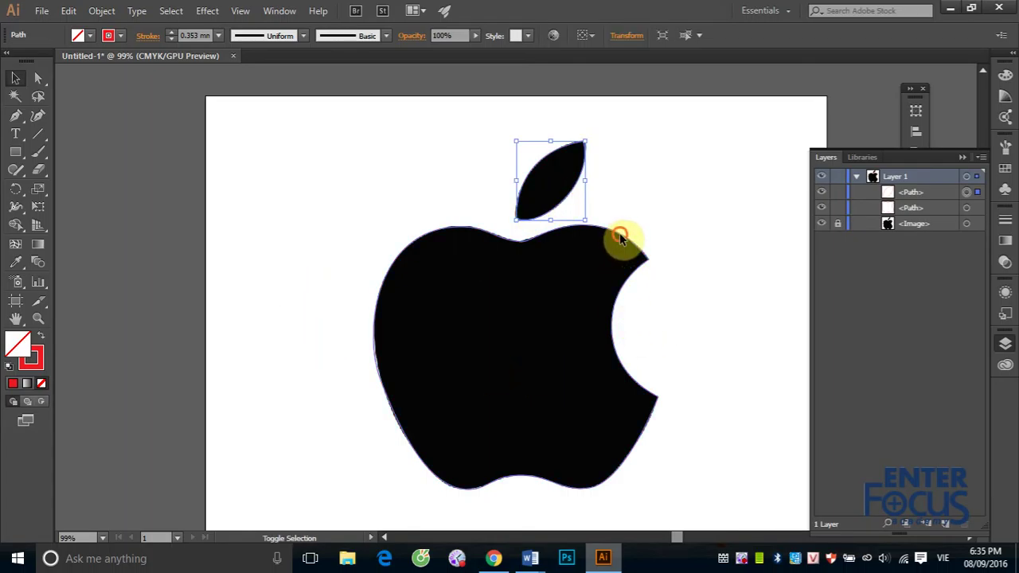
{"action": "left_click", "coordinate": [40, 339]}
{"action": "left_click", "coordinate": [724, 286]}
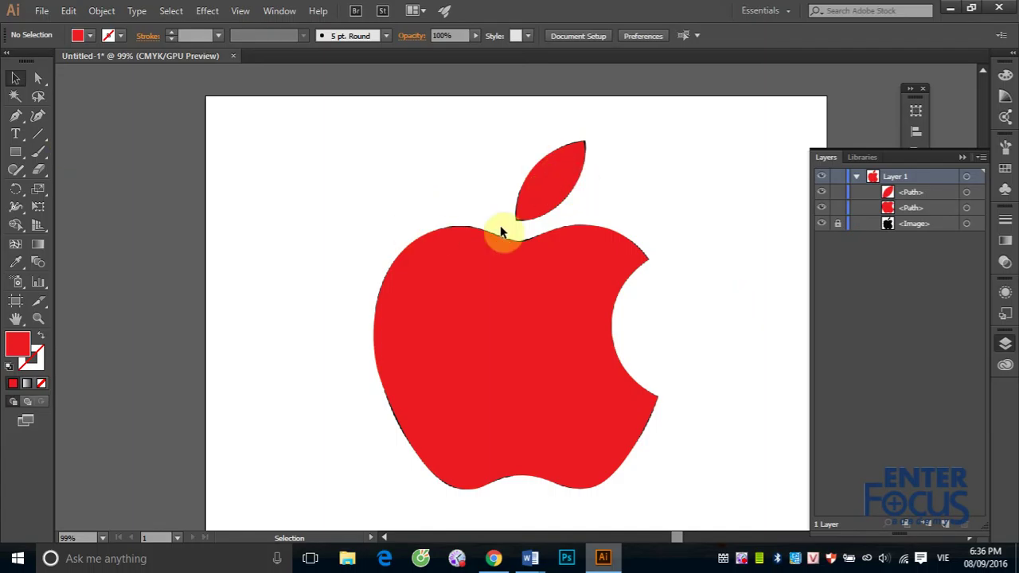
{"action": "left_click", "coordinate": [42, 10]}
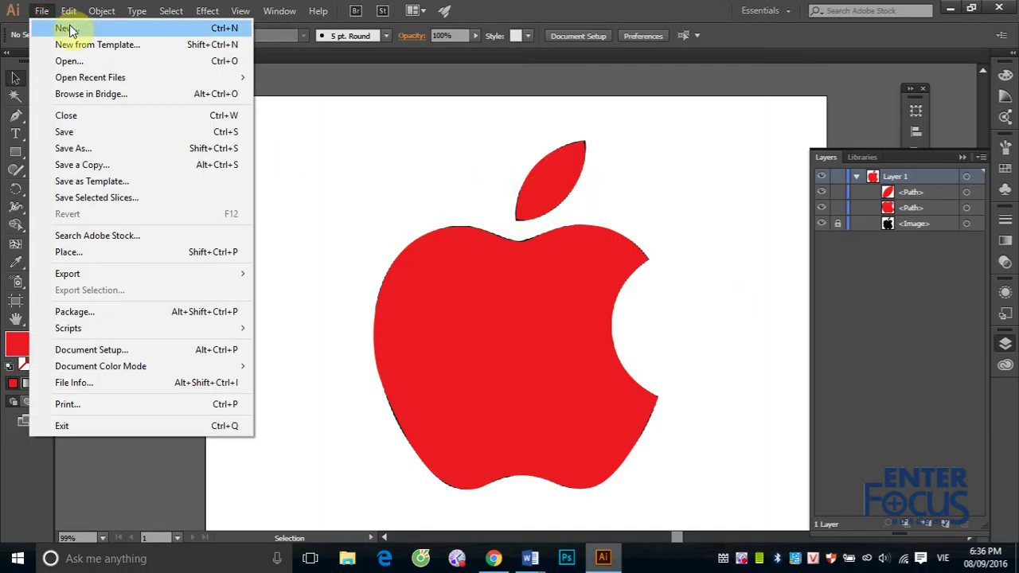
Step: Create a new document and draw a curve from lower left, through a smooth middle anchor, to upper right
{"action": "left_click", "coordinate": [69, 30]}
{"action": "left_click", "coordinate": [590, 416]}
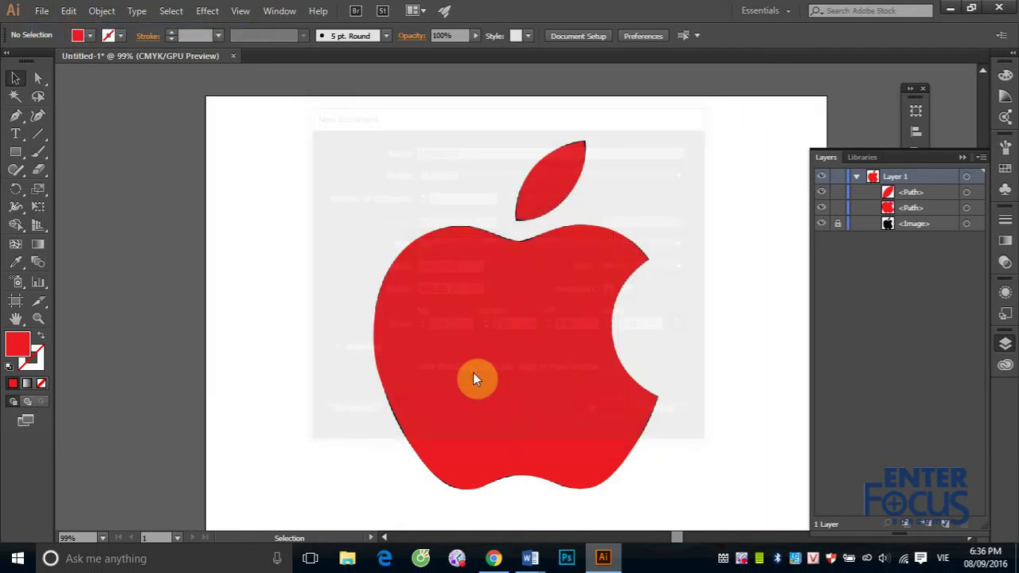
{"action": "left_click", "coordinate": [16, 119]}
{"action": "left_click", "coordinate": [288, 357]}
{"action": "mouse_move", "coordinate": [524, 250]}
{"action": "left_mouse_down"}
{"action": "mouse_move", "coordinate": [719, 428]}
{"action": "mouse_move", "coordinate": [719, 371]}
{"action": "left_mouse_up"}
{"action": "left_click", "coordinate": [771, 194]}
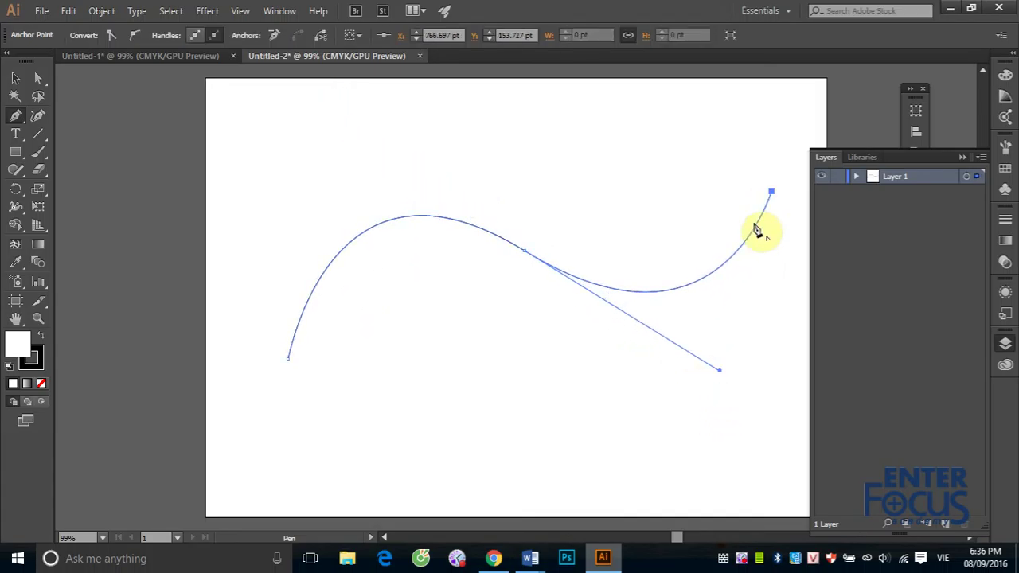
Step: Select the curve's middle anchor with Direct Selection and reshape the curve around it
{"action": "left_click", "coordinate": [16, 77]}
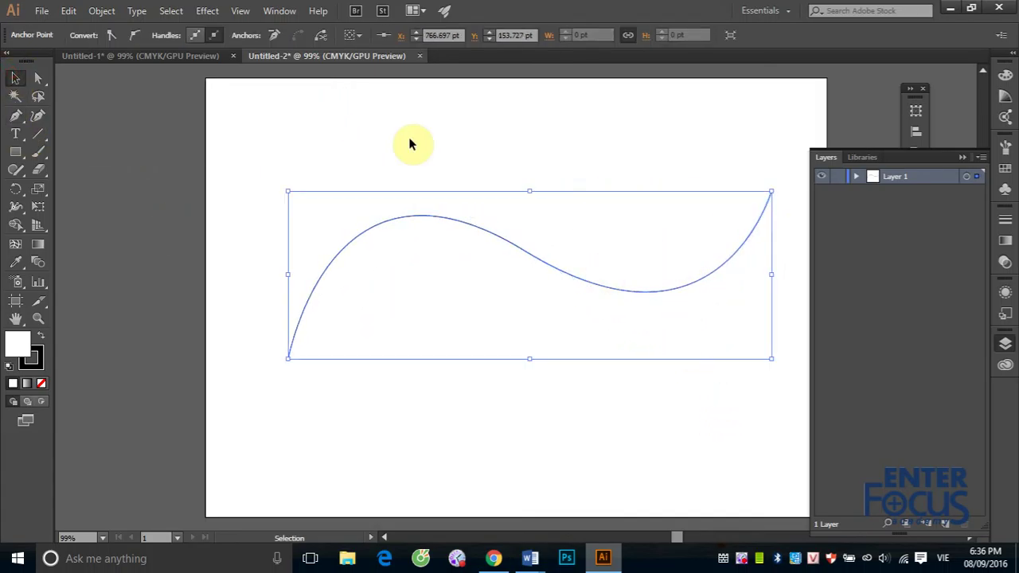
{"action": "left_click", "coordinate": [38, 77]}
{"action": "left_click", "coordinate": [442, 292]}
{"action": "left_click", "coordinate": [528, 254]}
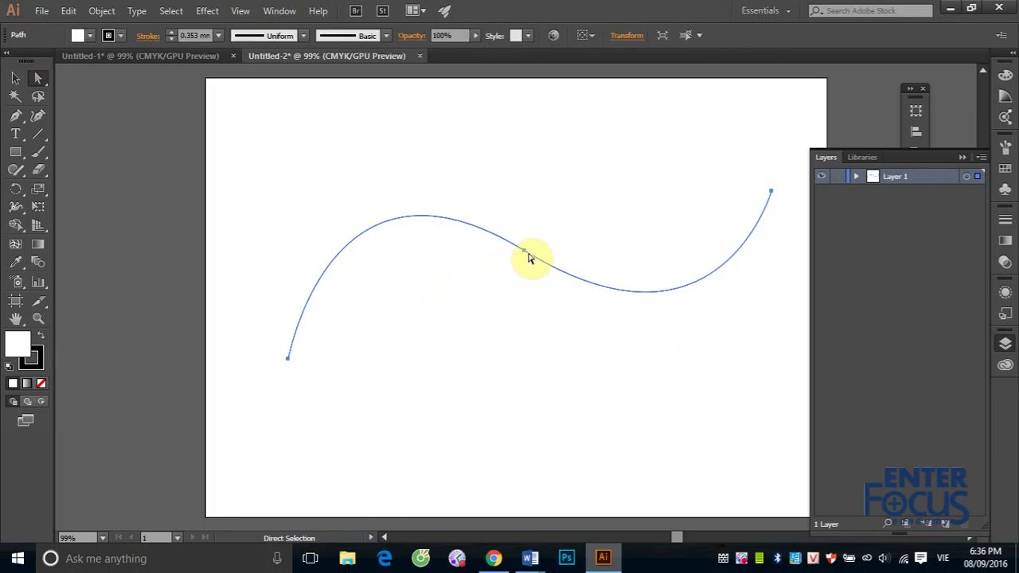
{"action": "left_click", "coordinate": [525, 253]}
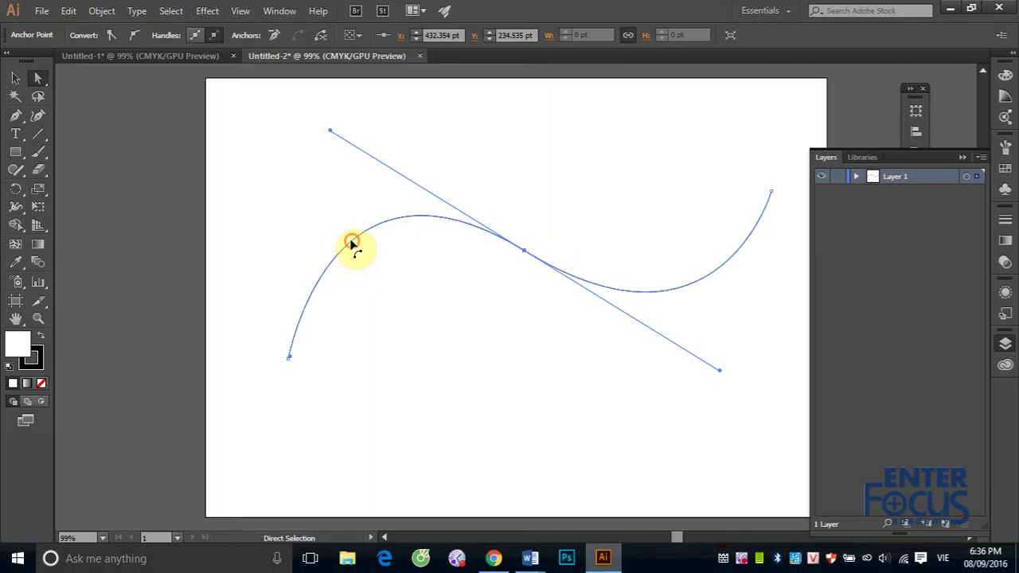
{"action": "left_click_drag", "start_coordinate": [351, 243], "coordinate": [345, 246]}
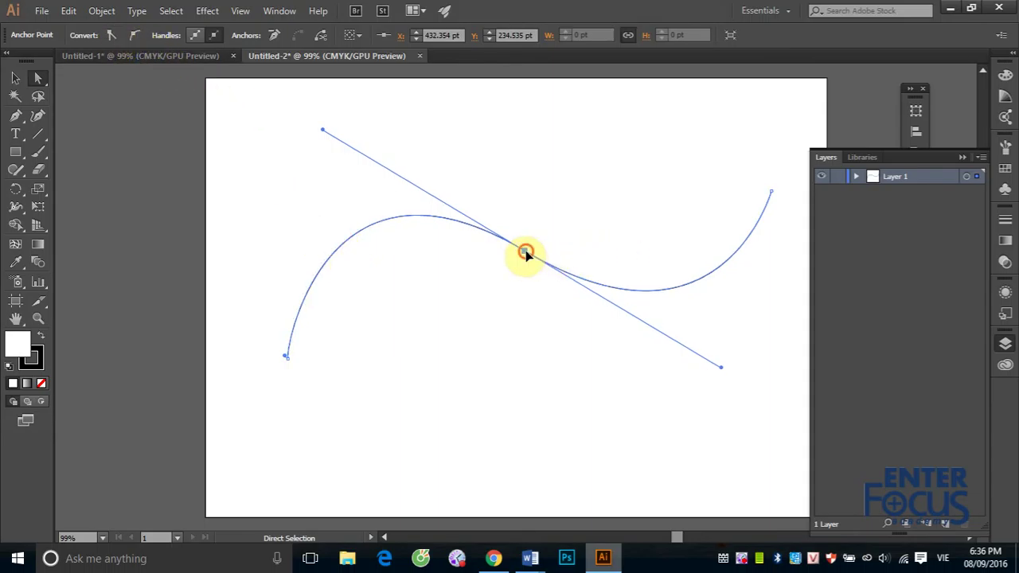
Step: Convert the middle anchor to a corner and back to smooth, then reshape the S-curve's humps
{"action": "left_click", "coordinate": [109, 35]}
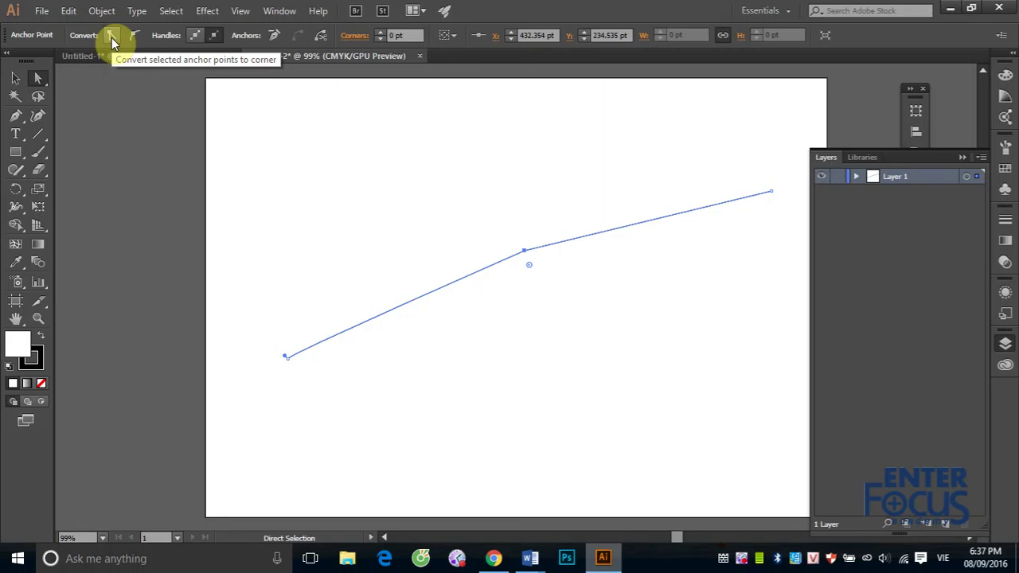
{"action": "left_click", "coordinate": [134, 35]}
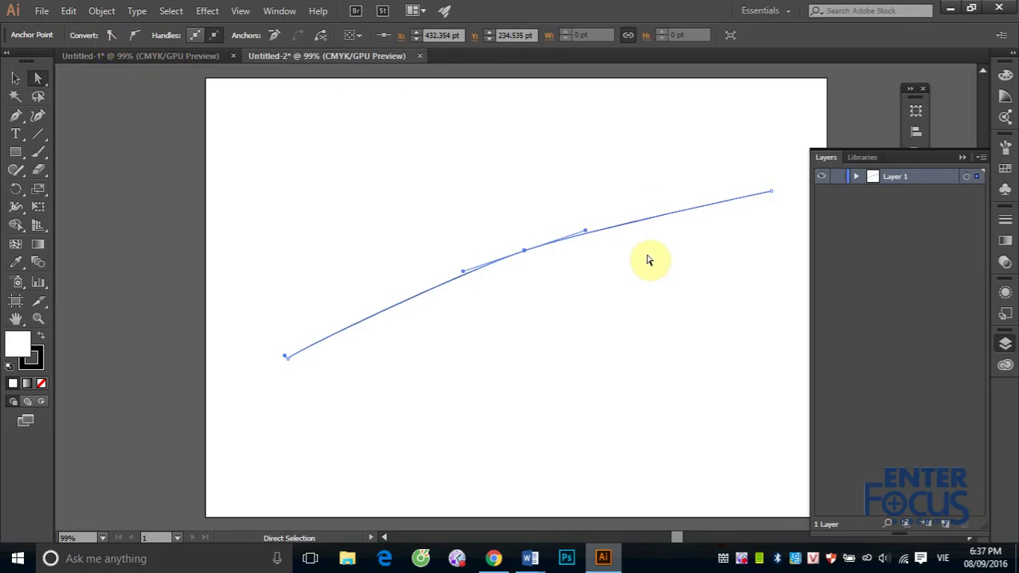
{"action": "mouse_move", "coordinate": [586, 231]}
{"action": "left_mouse_down"}
{"action": "mouse_move", "coordinate": [611, 295]}
{"action": "mouse_move", "coordinate": [768, 354]}
{"action": "left_mouse_up"}
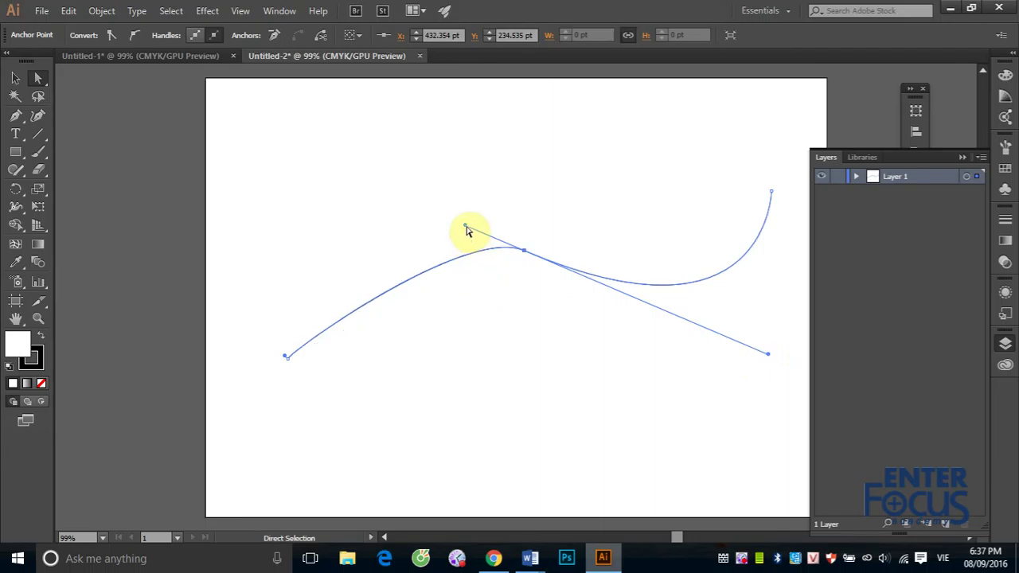
{"action": "left_click_drag", "start_coordinate": [466, 227], "coordinate": [306, 172]}
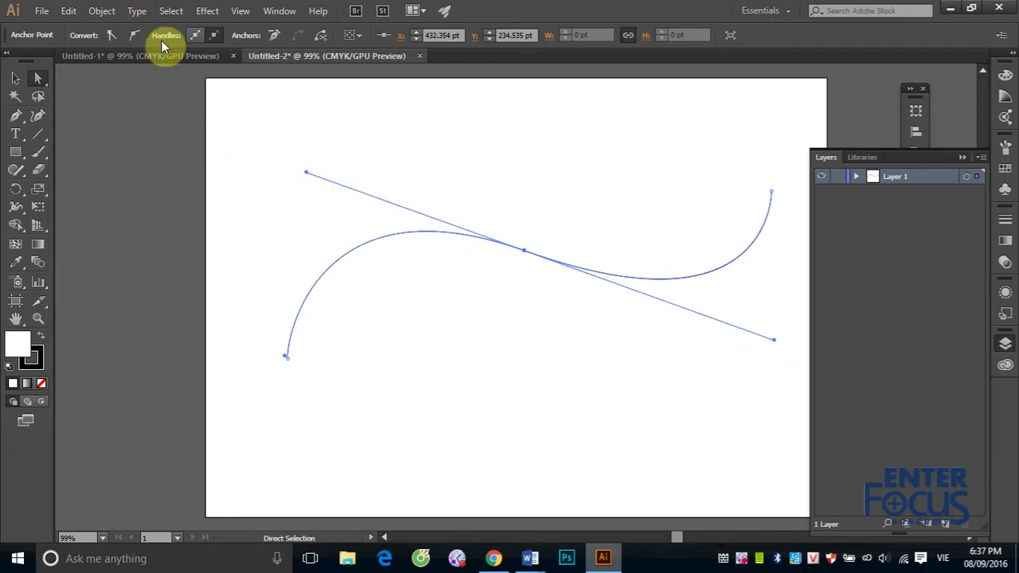
Step: Cut the S-curve into two paths at its middle anchor
{"action": "left_click", "coordinate": [275, 38]}
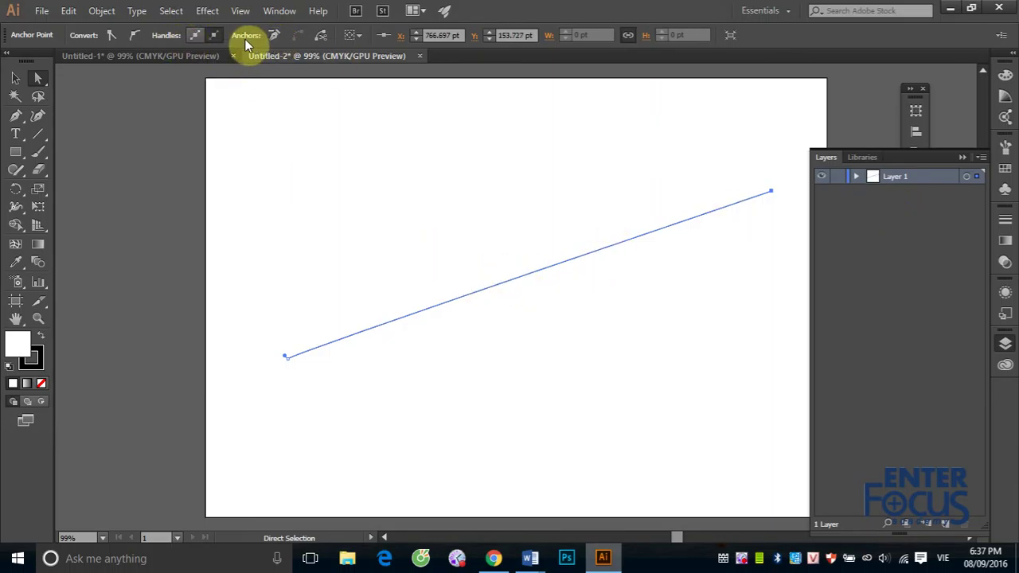
{"action": "key", "text": "ctrl+z"}
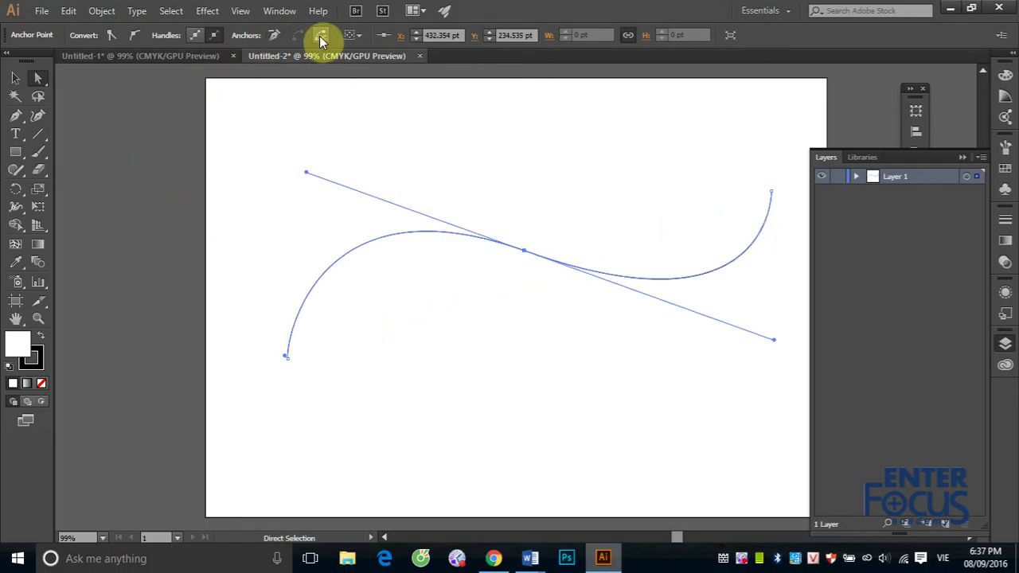
{"action": "left_click", "coordinate": [319, 36]}
{"action": "left_click", "coordinate": [526, 275]}
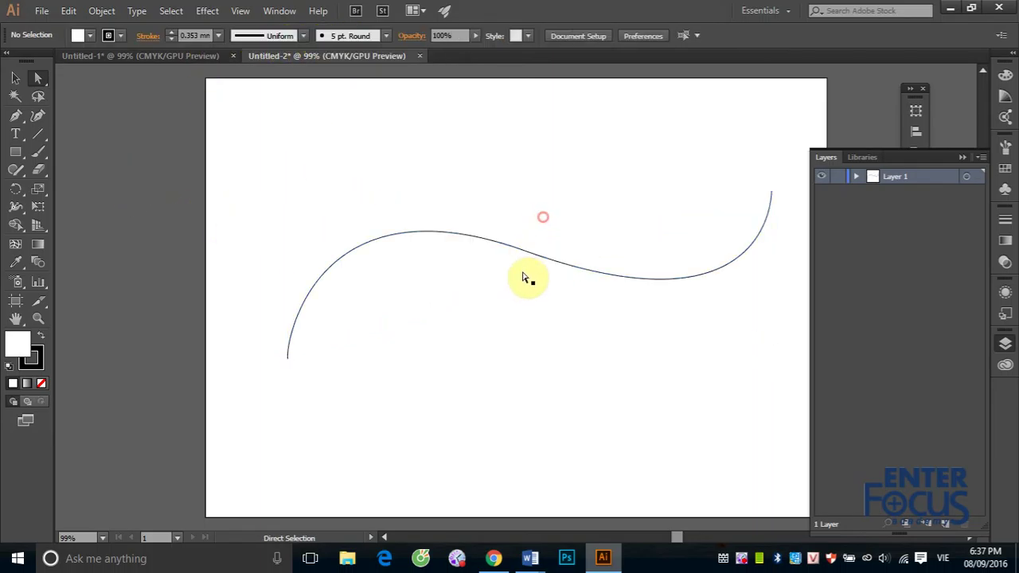
{"action": "left_click", "coordinate": [524, 251]}
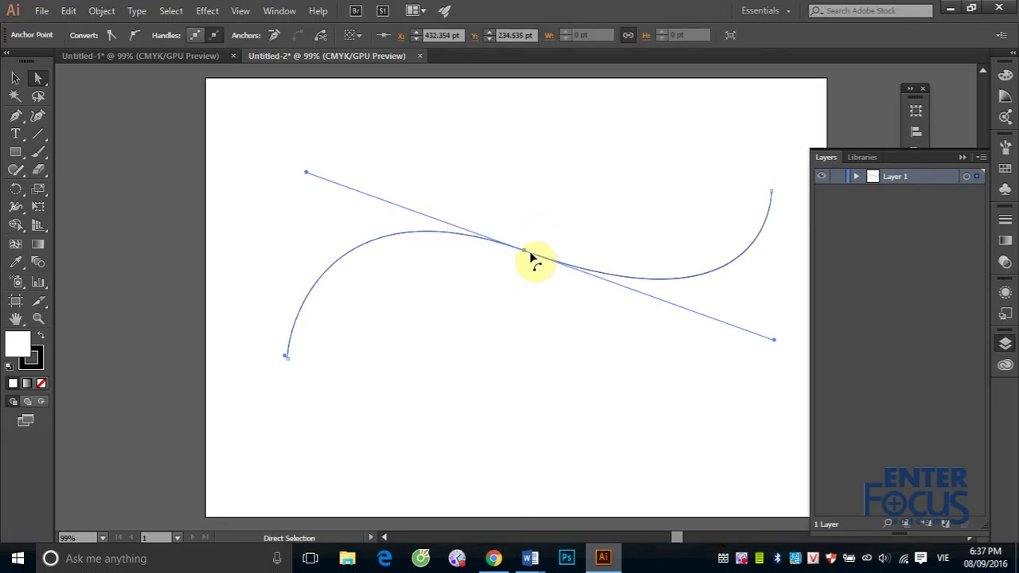
{"action": "left_click", "coordinate": [325, 35]}
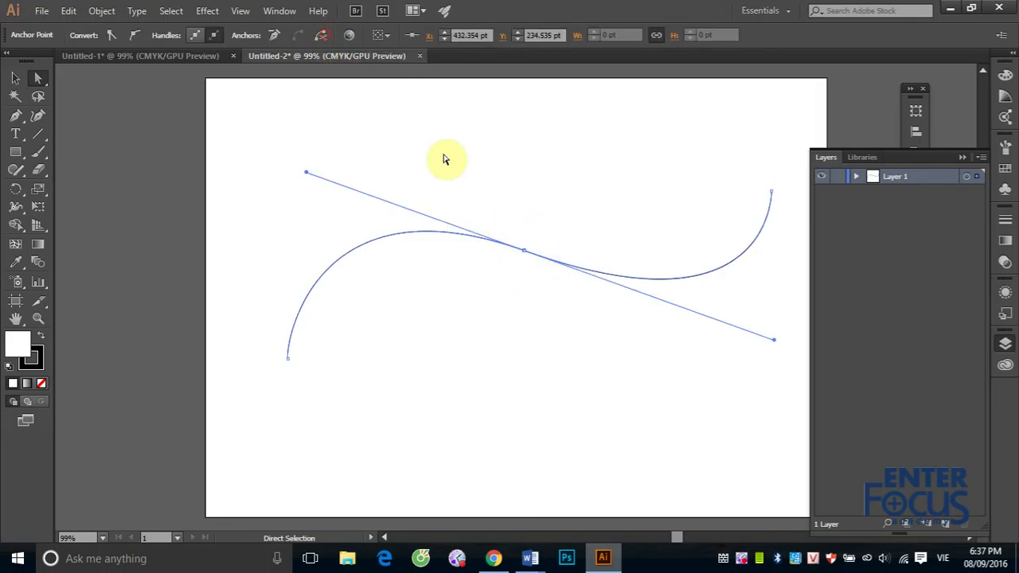
Step: Drag the left half's cut end upward, then delete both curve halves
{"action": "left_click_drag", "start_coordinate": [524, 250], "coordinate": [559, 209]}
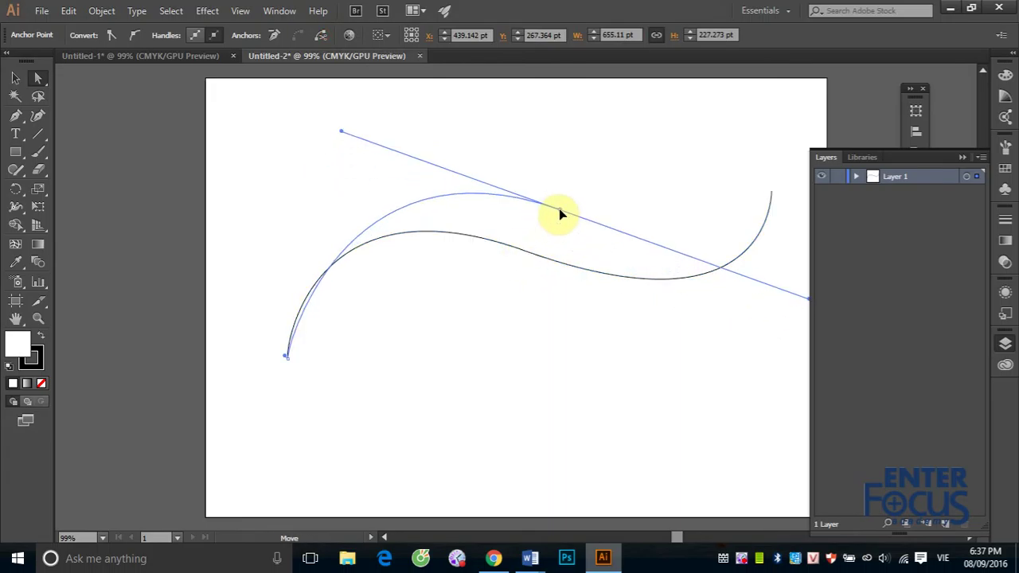
{"action": "left_click", "coordinate": [490, 278]}
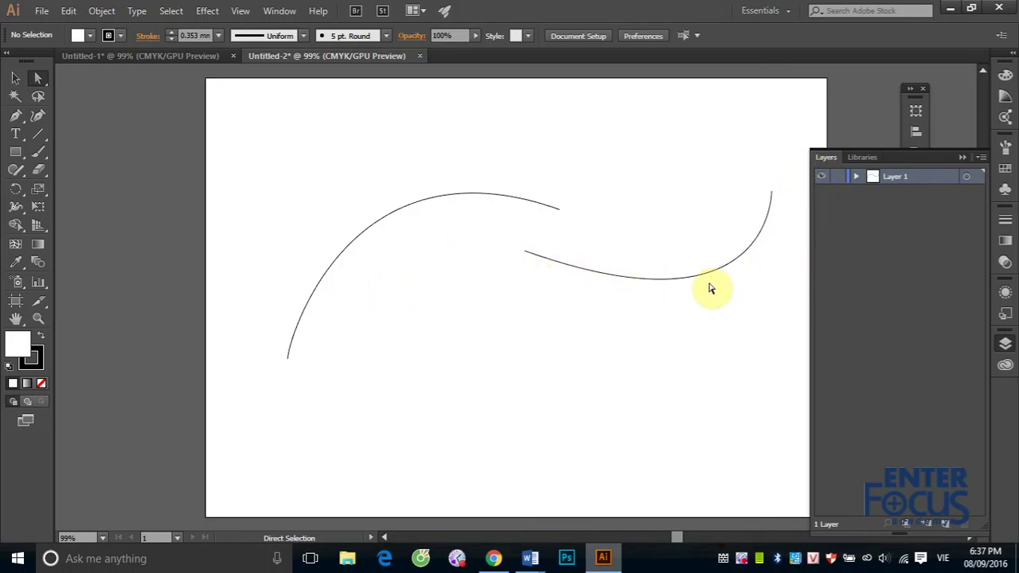
{"action": "left_click", "coordinate": [15, 78]}
{"action": "left_click", "coordinate": [433, 200]}
{"action": "left_click", "coordinate": [649, 281]}
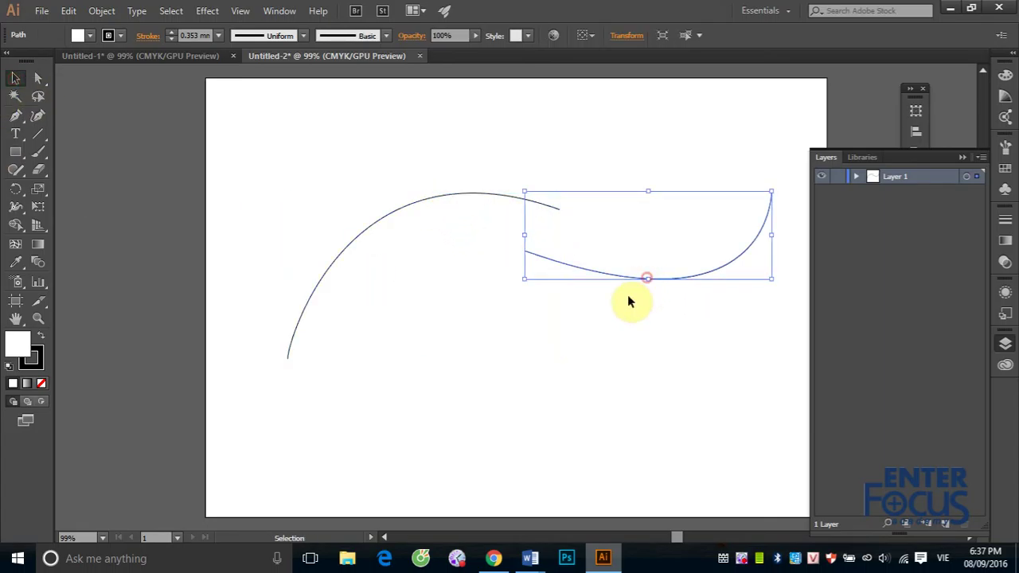
{"action": "key", "text": "Delete"}
{"action": "left_click", "coordinate": [437, 195]}
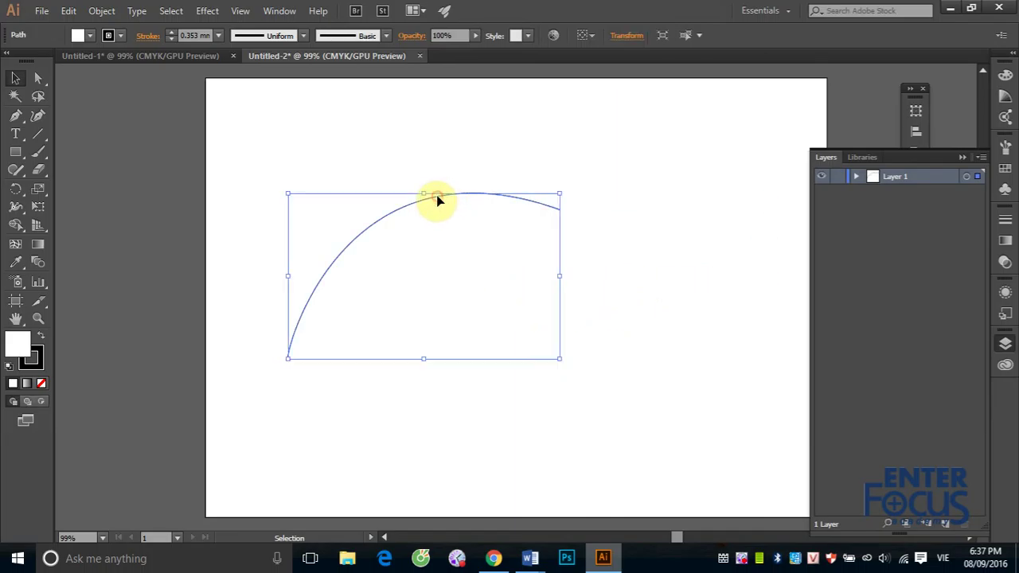
{"action": "key", "text": "Delete"}
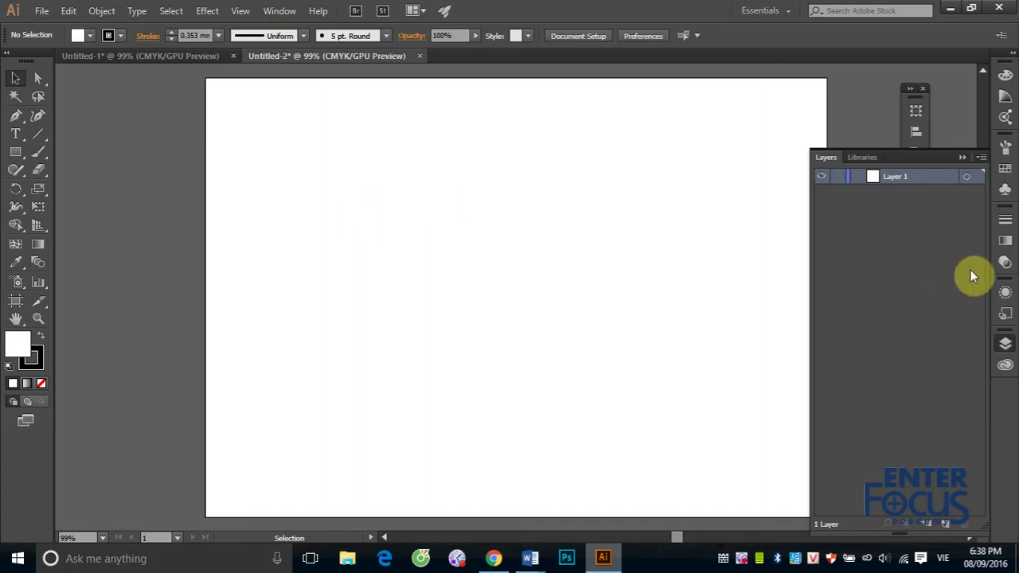
Step: Collapse the Layers panel and choose the Ellipse tool from the shape flyout
{"action": "left_click", "coordinate": [964, 157]}
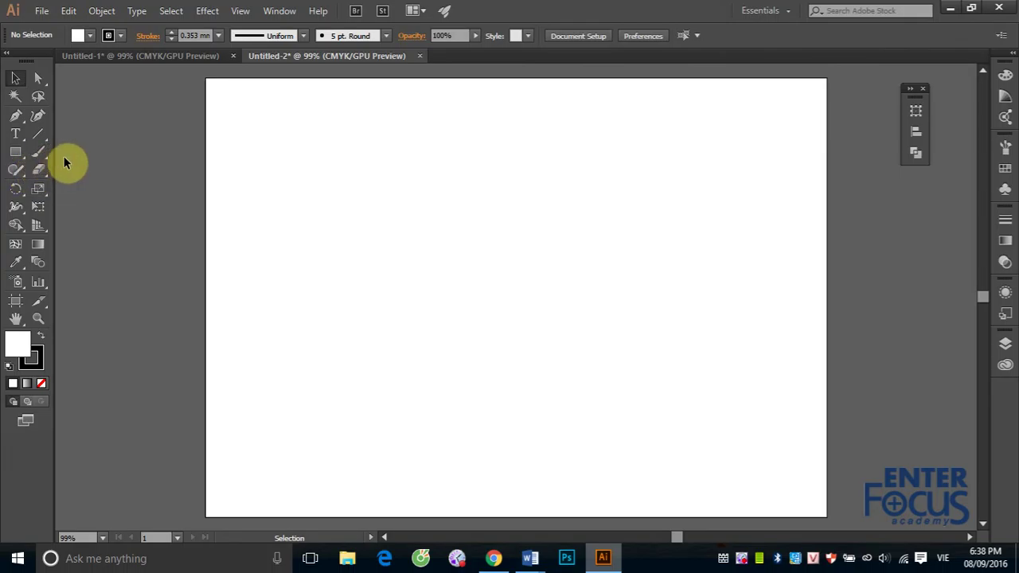
{"action": "left_click", "coordinate": [16, 155]}
{"action": "left_click_drag", "start_coordinate": [16, 158], "coordinate": [77, 187]}
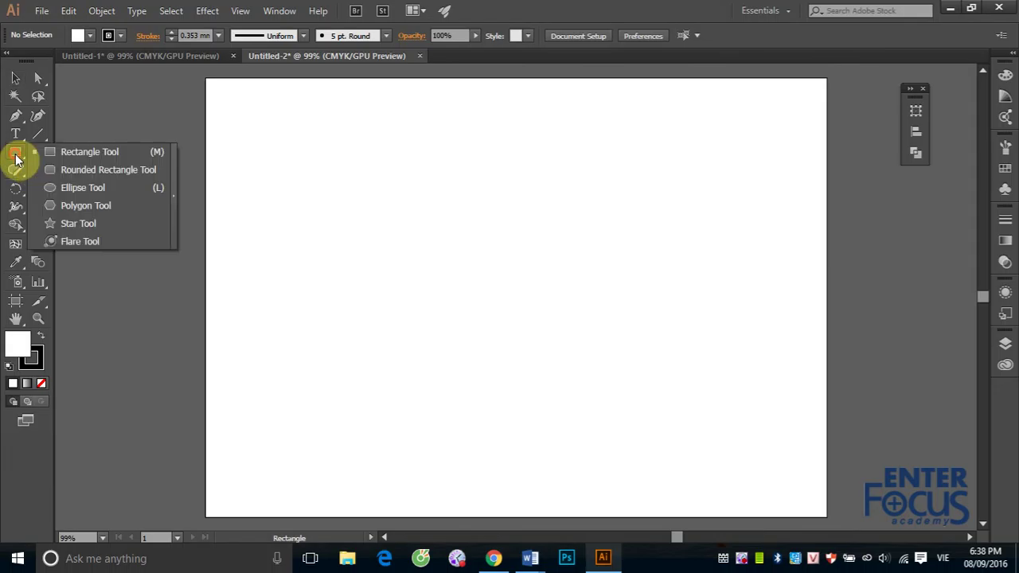
{"action": "left_click", "coordinate": [82, 189]}
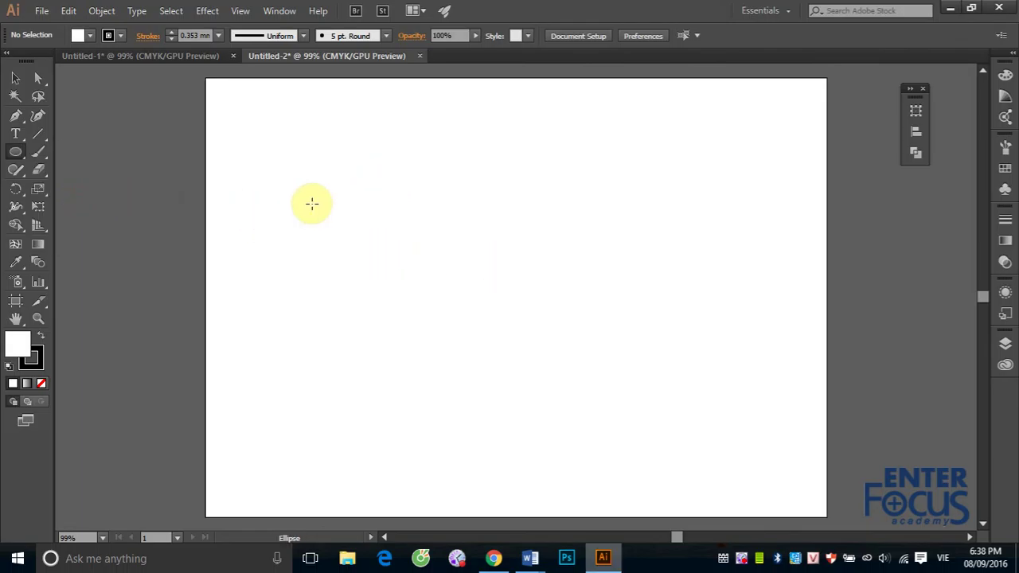
Step: Draw a 457.576 pt circle and add a concentric copy scaled to 50% uniform
{"action": "left_click_drag", "start_coordinate": [318, 159], "coordinate": [657, 439]}
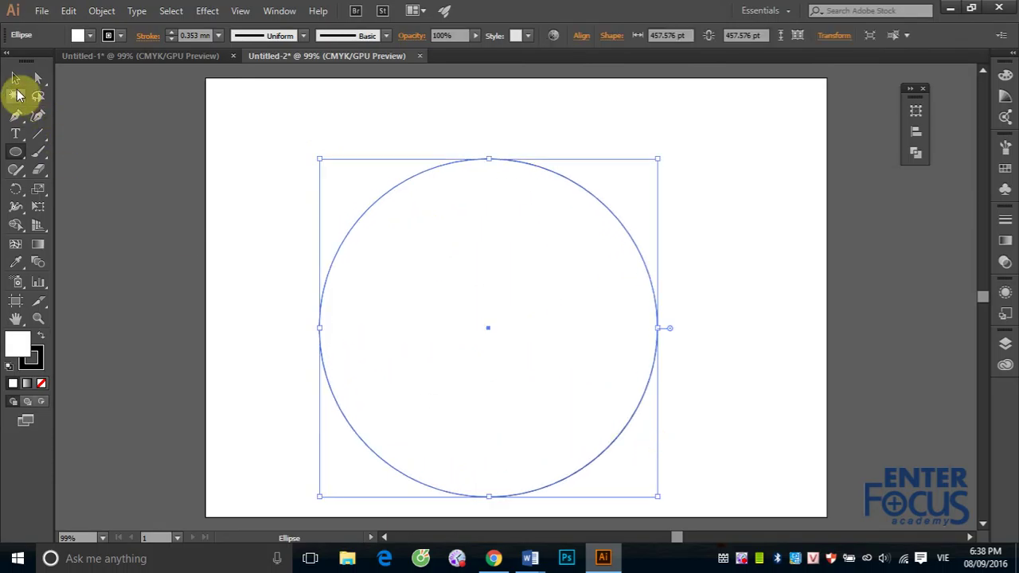
{"action": "left_click", "coordinate": [15, 78]}
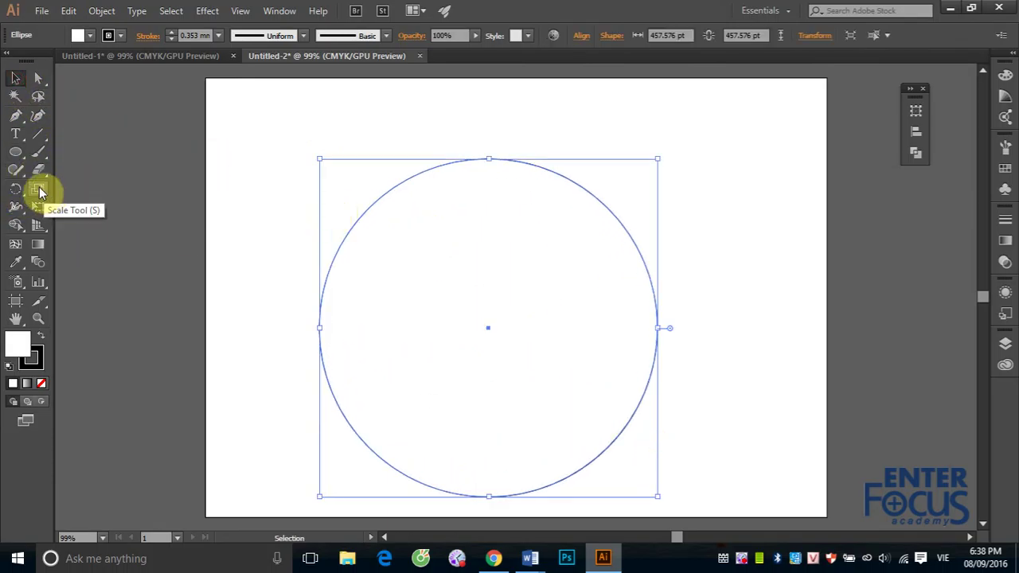
{"action": "left_click", "coordinate": [38, 189]}
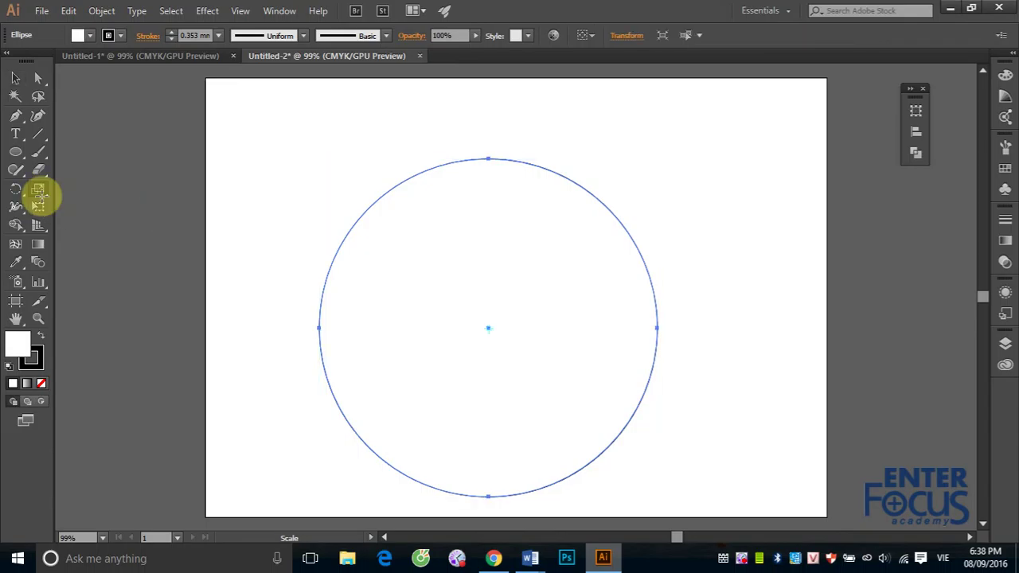
{"action": "double_click", "coordinate": [38, 190]}
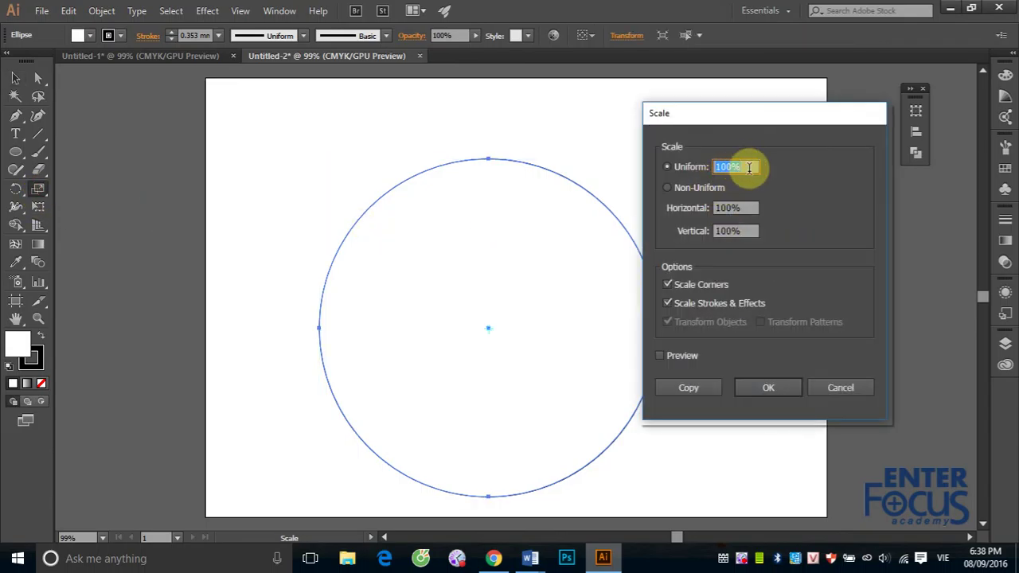
{"action": "type", "text": "50"}
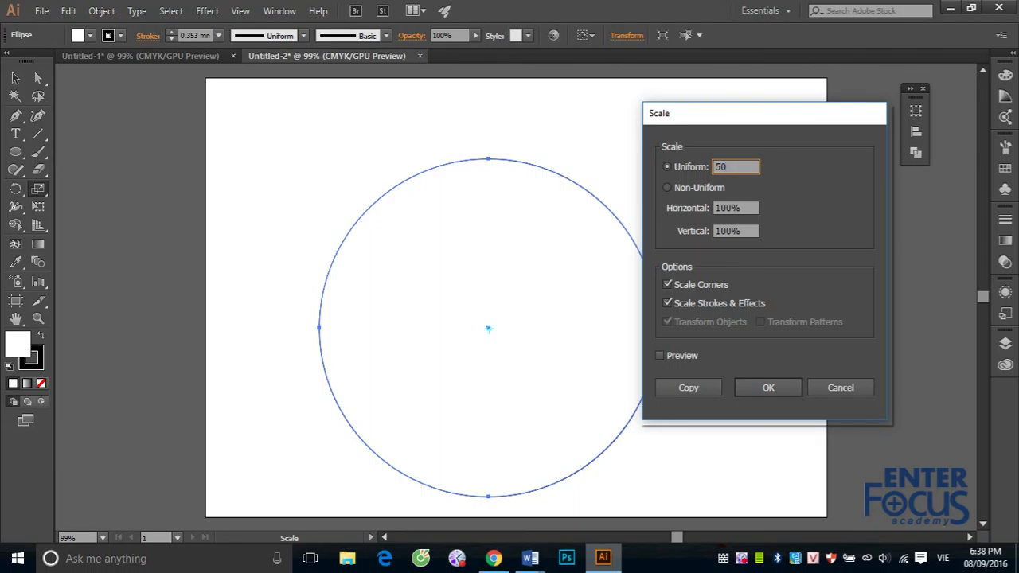
{"action": "left_click", "coordinate": [689, 388]}
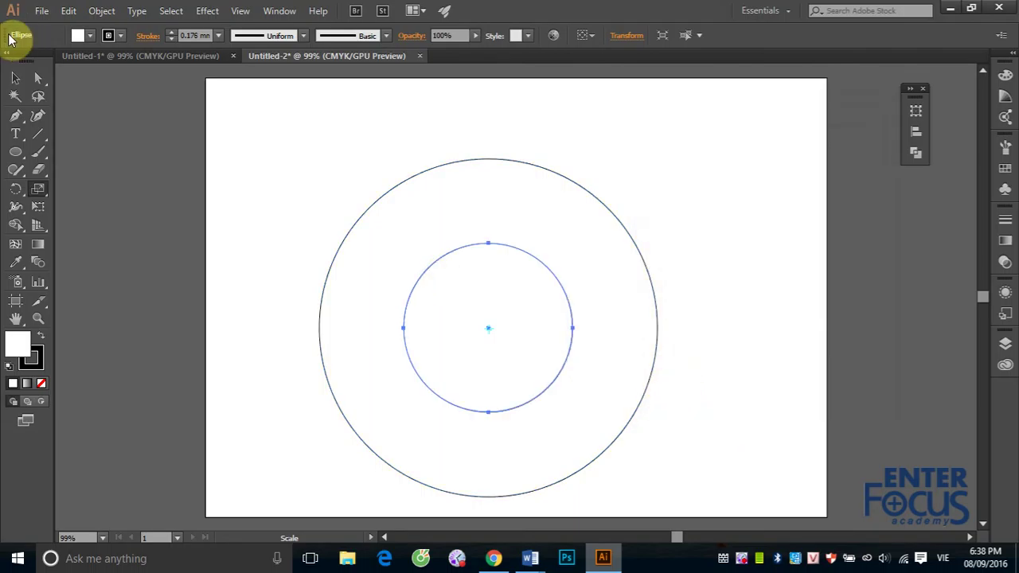
{"action": "left_click", "coordinate": [15, 77]}
{"action": "left_click", "coordinate": [451, 256]}
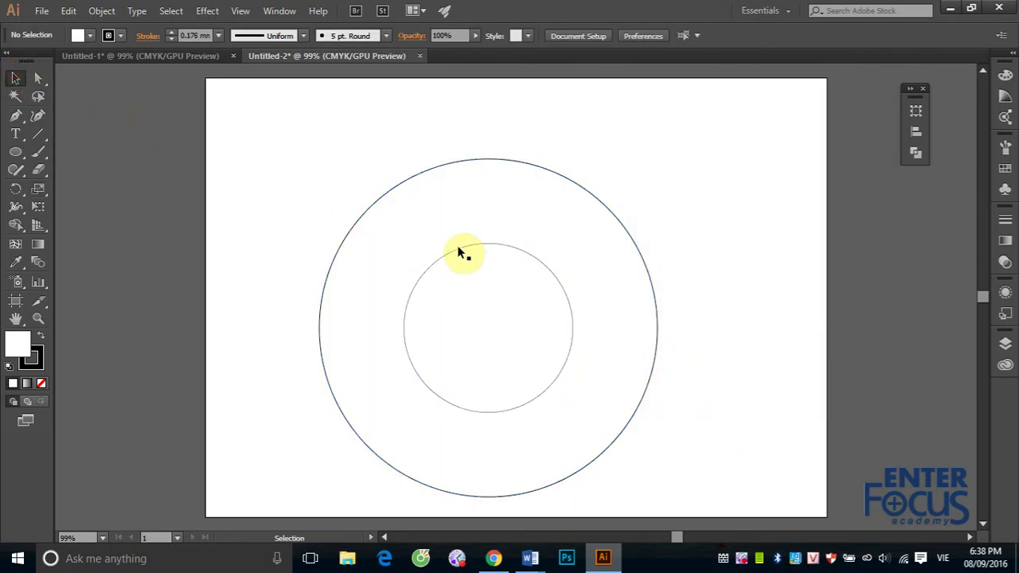
{"action": "left_click", "coordinate": [458, 248]}
Step: Top-align the half-size circle inside the outer circle, using the outer circle as key object
{"action": "left_click", "coordinate": [453, 249], "text": "shift"}
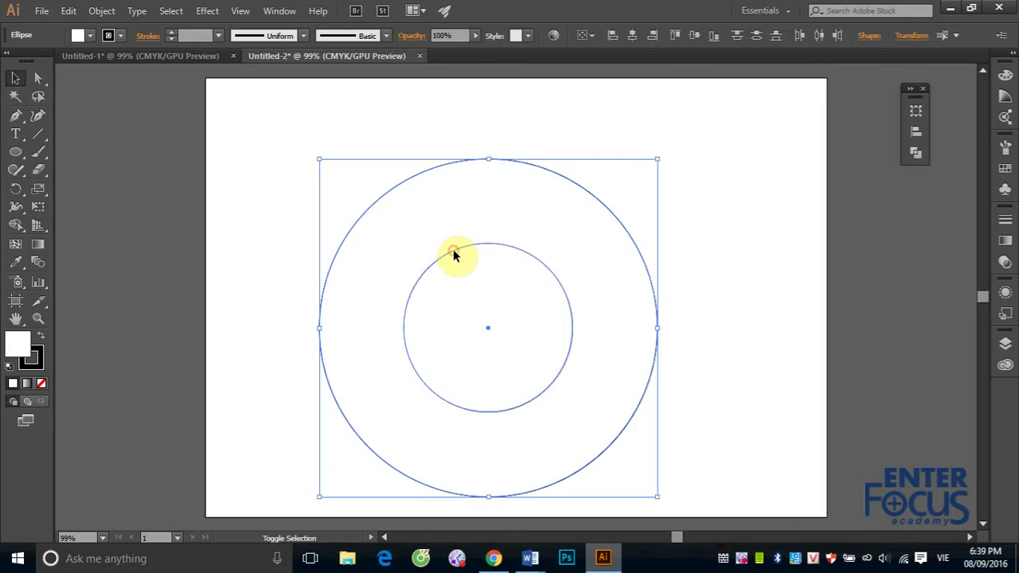
{"action": "left_click", "coordinate": [422, 172]}
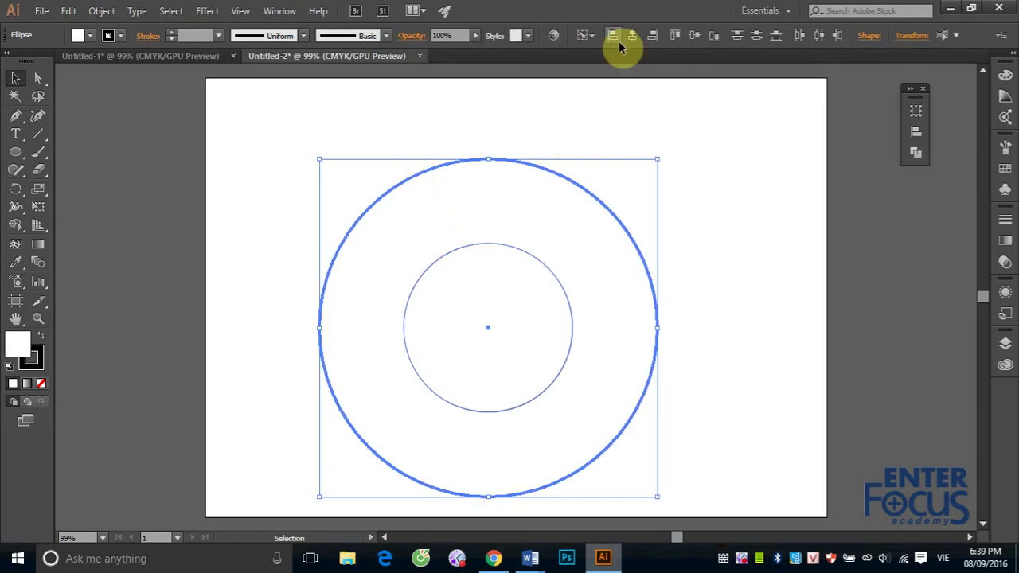
{"action": "left_click", "coordinate": [674, 36]}
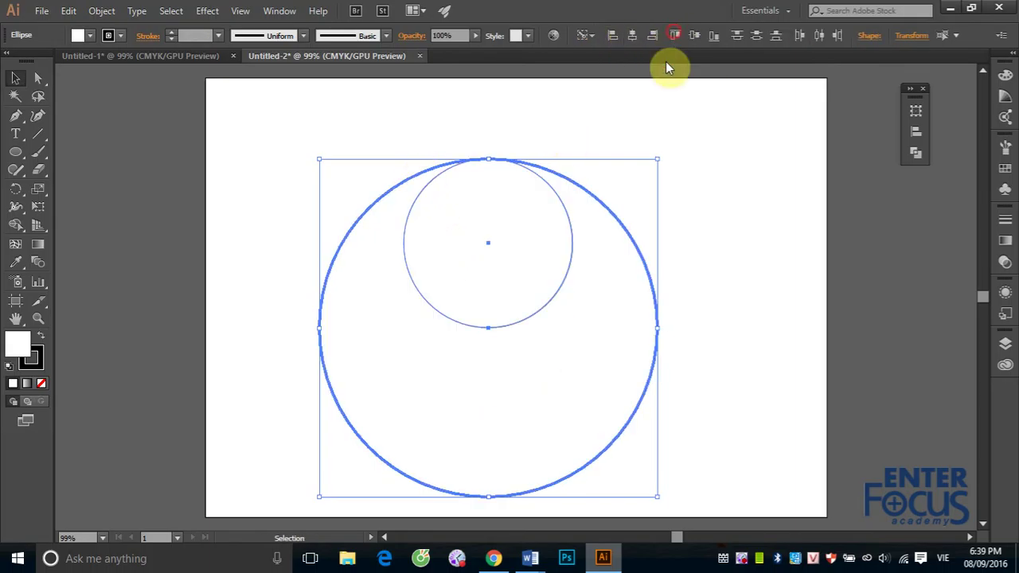
{"action": "left_click", "coordinate": [751, 183]}
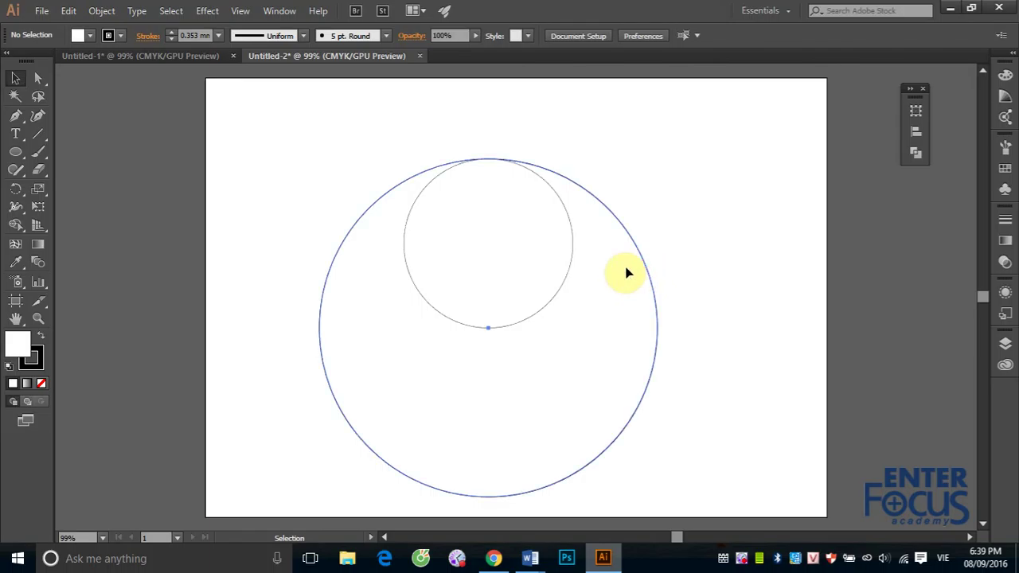
Step: Make another 50% copy of the outer circle and bottom-align it inside the outer circle
{"action": "left_click", "coordinate": [626, 273]}
{"action": "double_click", "coordinate": [38, 189]}
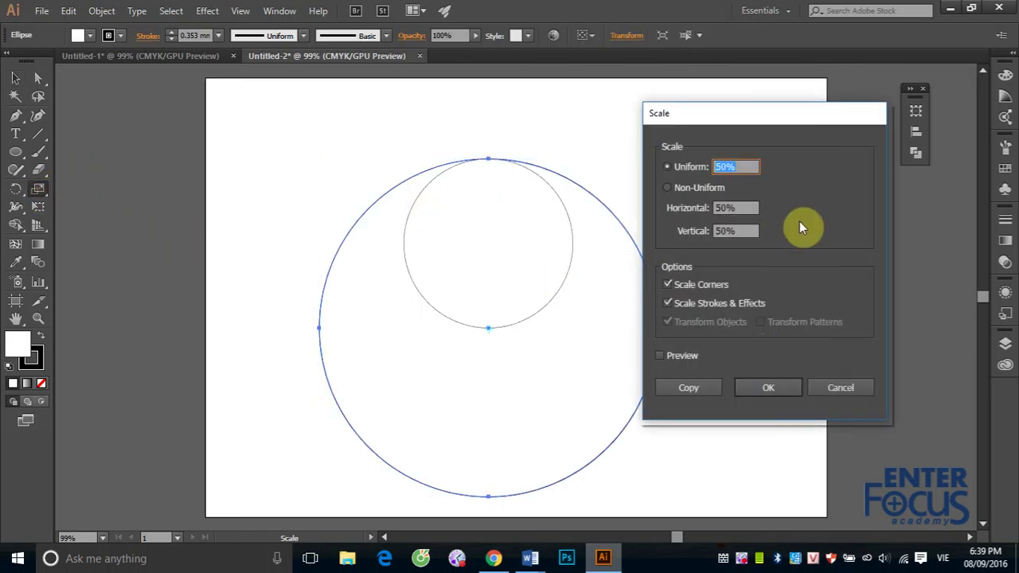
{"action": "left_click", "coordinate": [685, 387]}
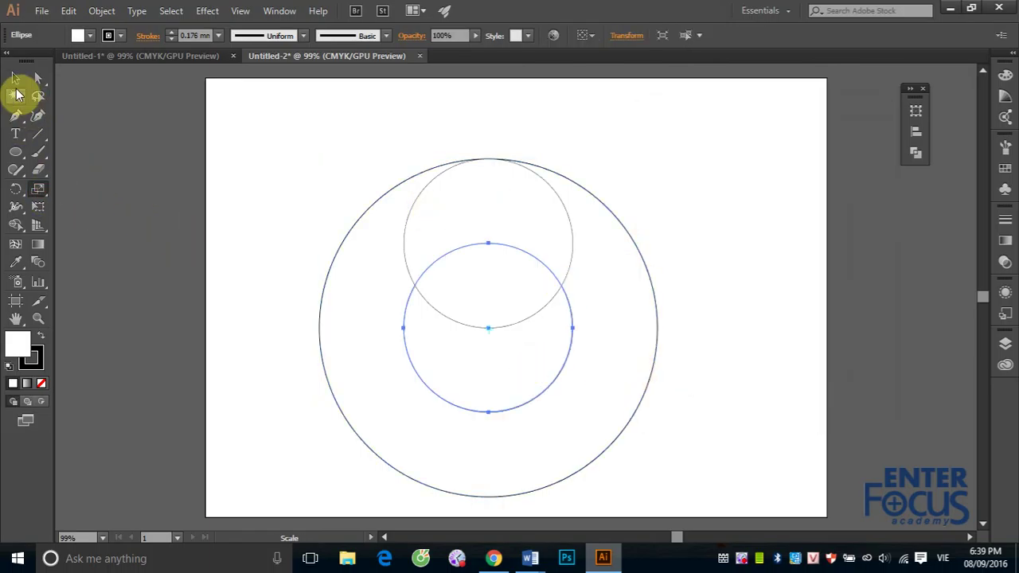
{"action": "left_click", "coordinate": [15, 78]}
{"action": "left_click", "coordinate": [185, 129]}
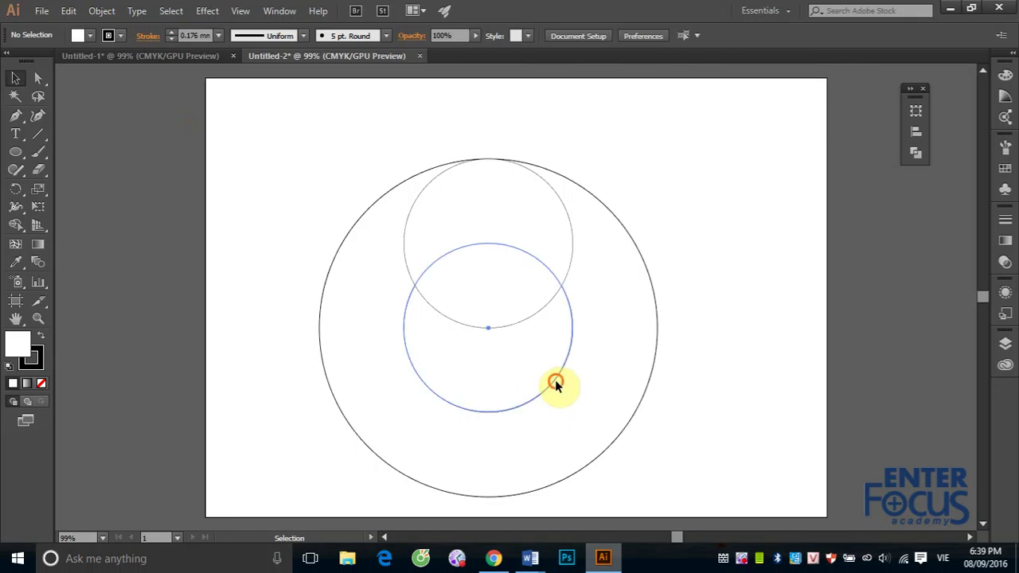
{"action": "left_click", "coordinate": [555, 381]}
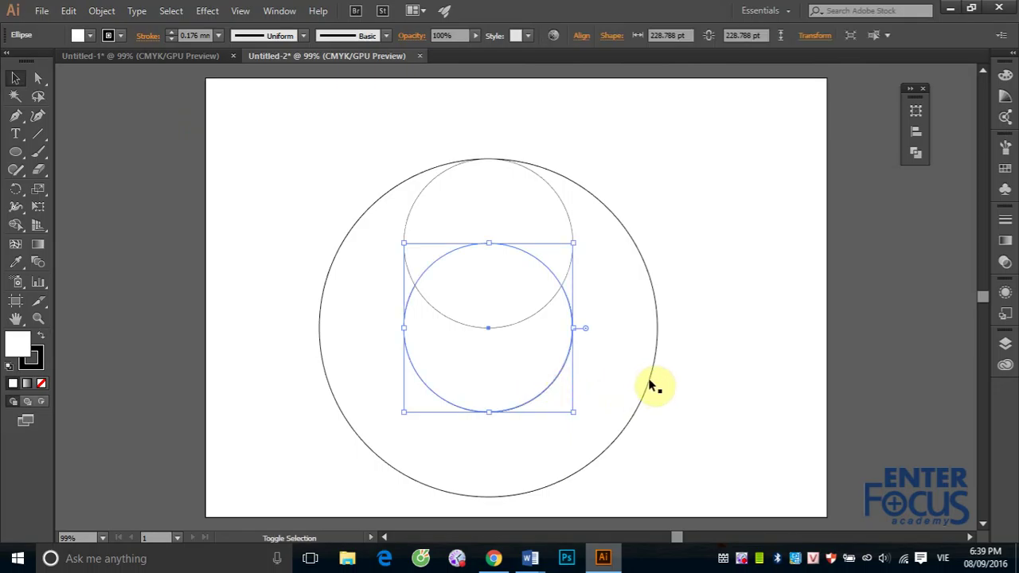
{"action": "left_click", "coordinate": [648, 378], "text": "shift"}
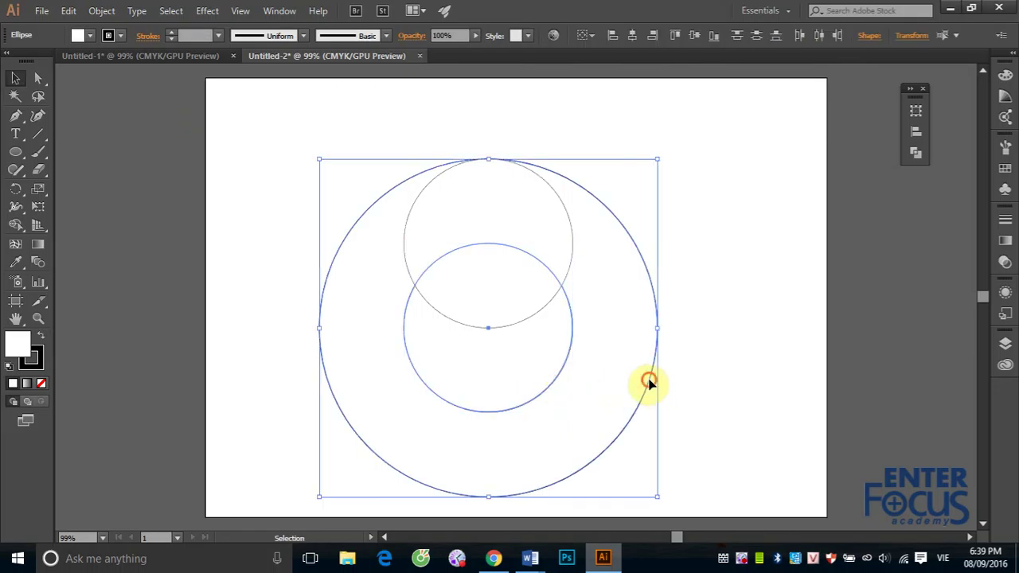
{"action": "left_click", "coordinate": [712, 37]}
{"action": "left_click", "coordinate": [730, 261]}
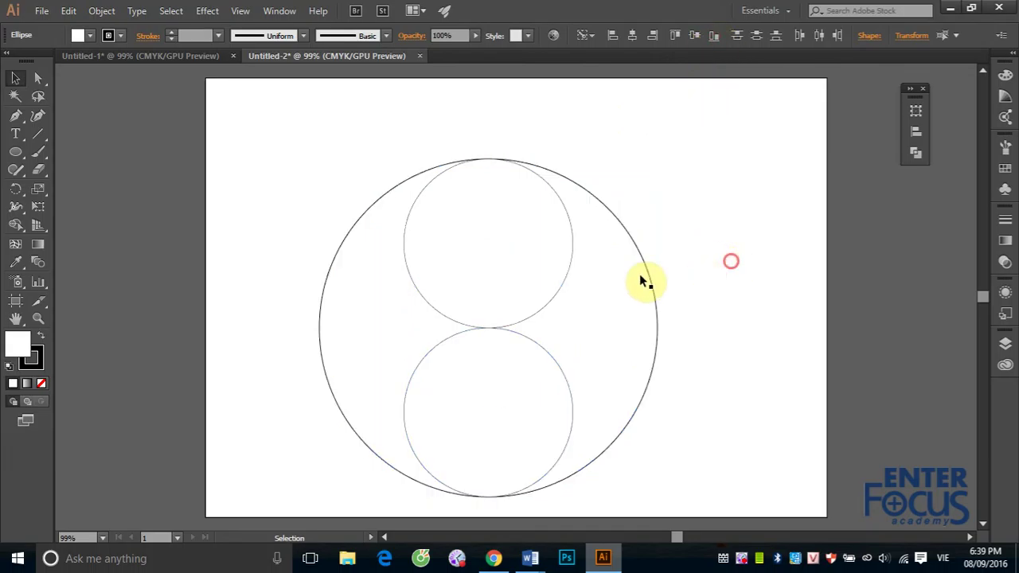
{"action": "left_click", "coordinate": [572, 243]}
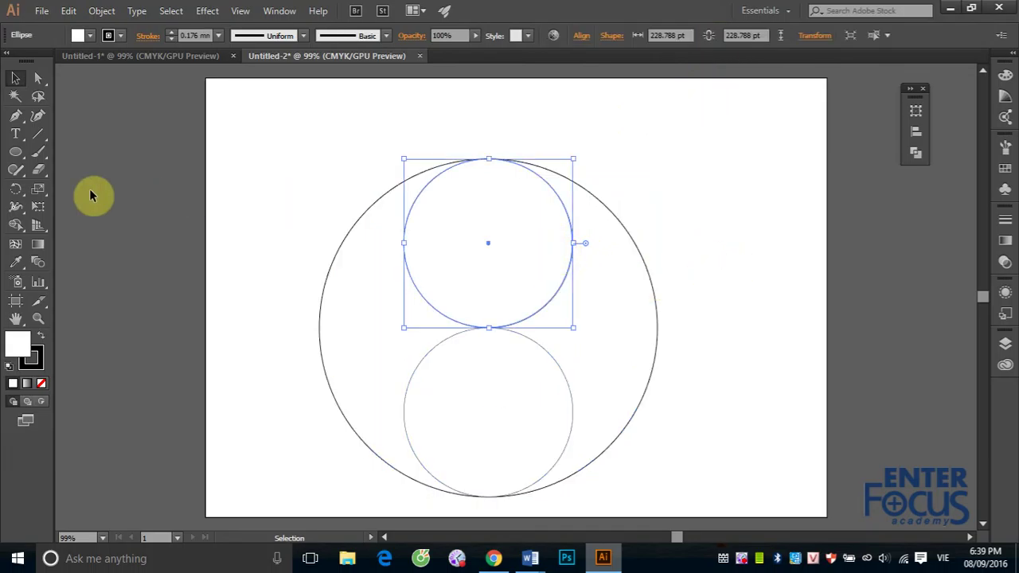
Step: Add a 50% concentric copy inside the upper 228.788 pt circle
{"action": "double_click", "coordinate": [39, 189]}
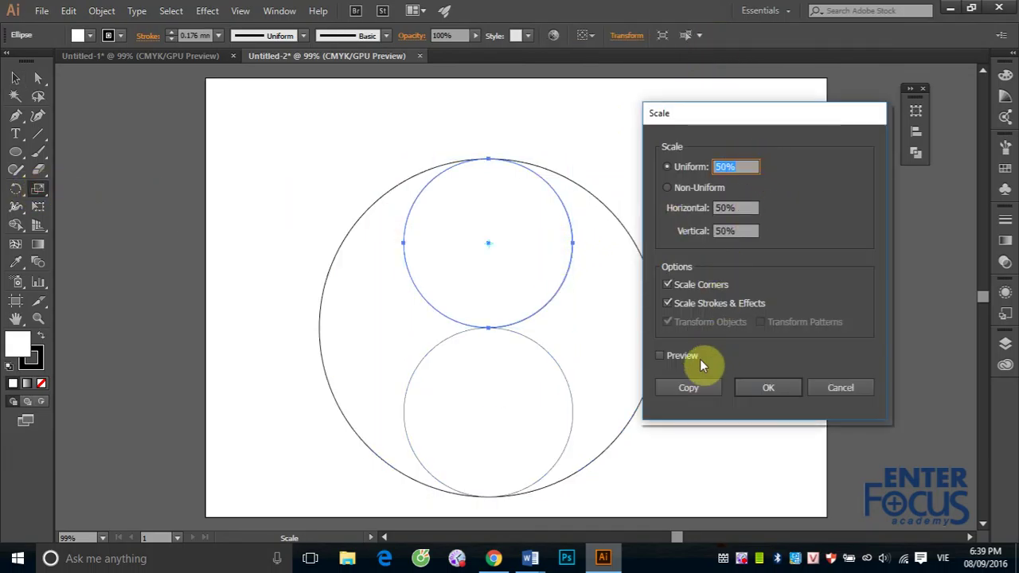
{"action": "left_click", "coordinate": [690, 387]}
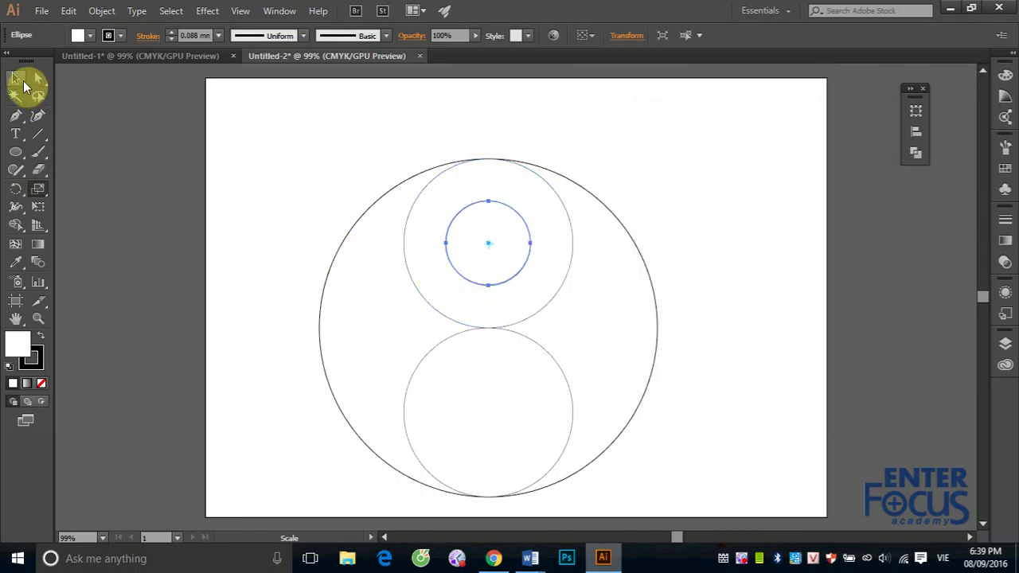
{"action": "left_click", "coordinate": [23, 82]}
{"action": "left_click", "coordinate": [128, 146]}
Step: Add a 50% concentric copy inside the lower 228.788 pt circle
{"action": "left_click", "coordinate": [558, 368]}
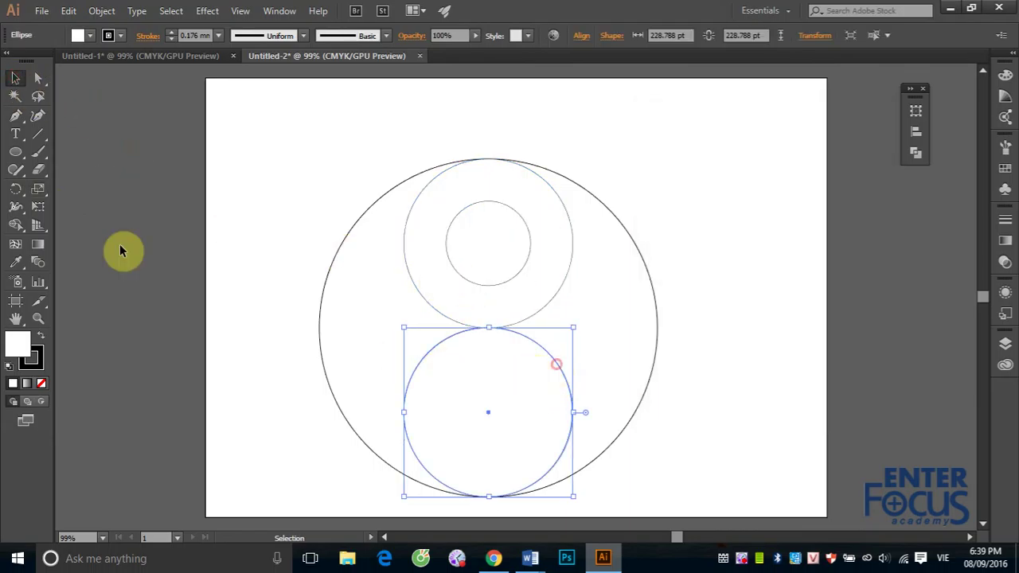
{"action": "left_click", "coordinate": [37, 189]}
{"action": "double_click", "coordinate": [37, 189]}
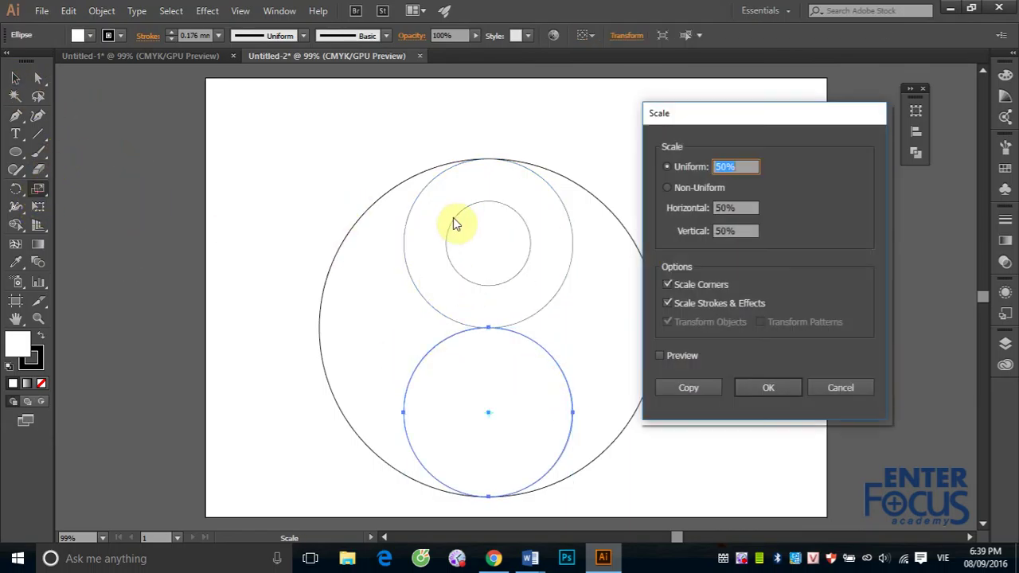
{"action": "left_click", "coordinate": [698, 390]}
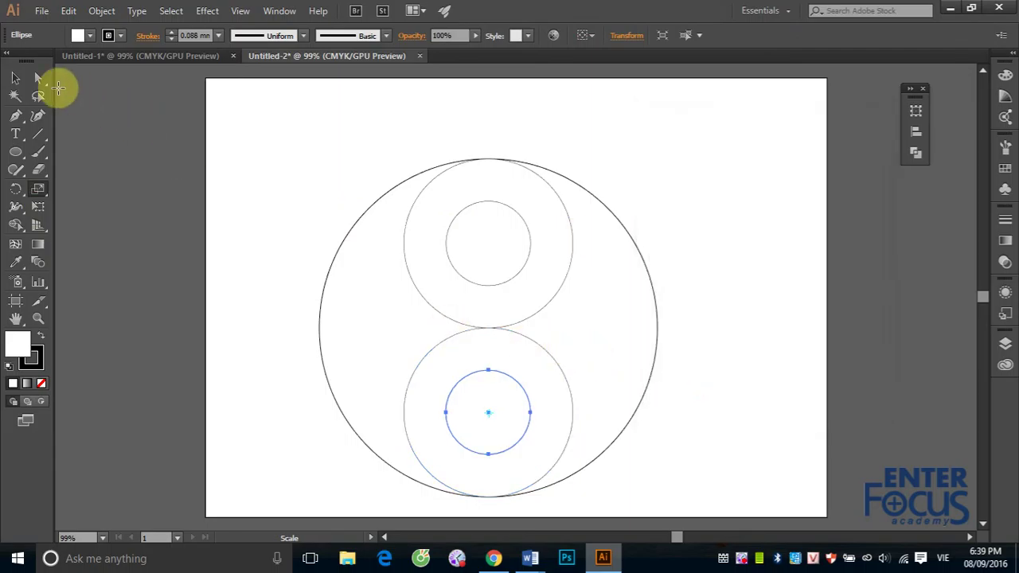
{"action": "left_click", "coordinate": [17, 78]}
{"action": "left_click", "coordinate": [675, 217]}
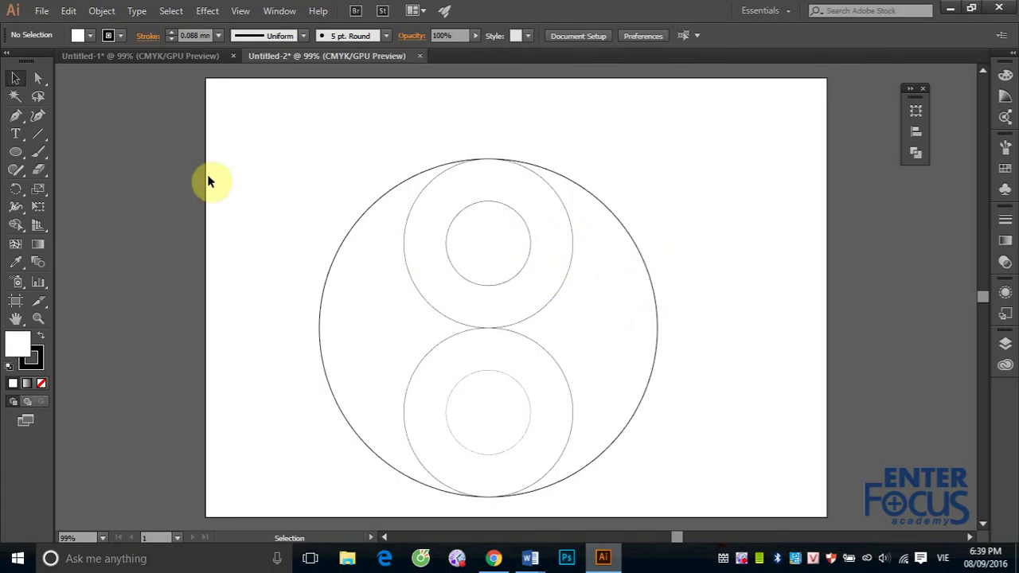
Step: Cut the large outer circle at its top and bottom anchor points
{"action": "left_click", "coordinate": [37, 78]}
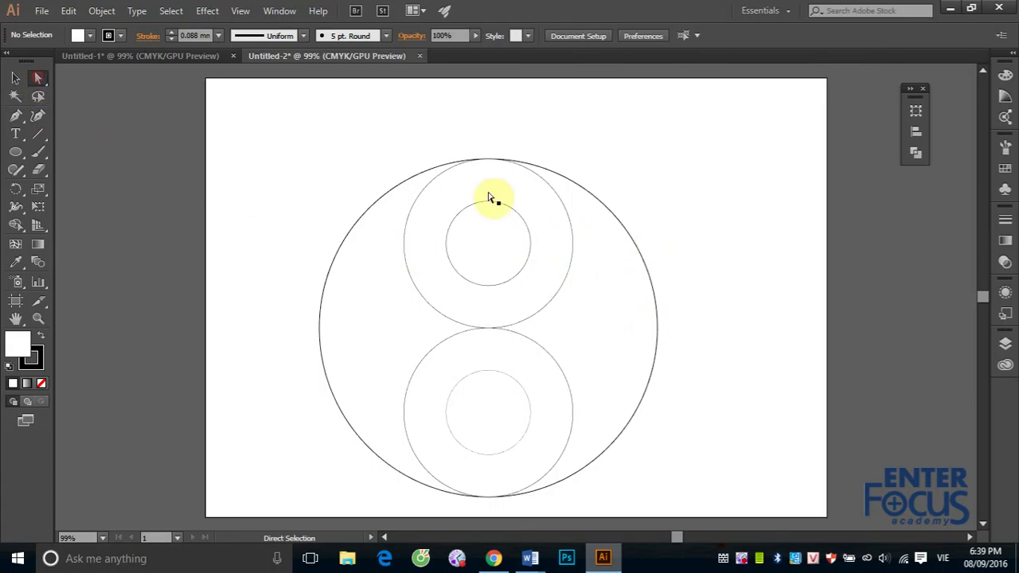
{"action": "left_click", "coordinate": [601, 206]}
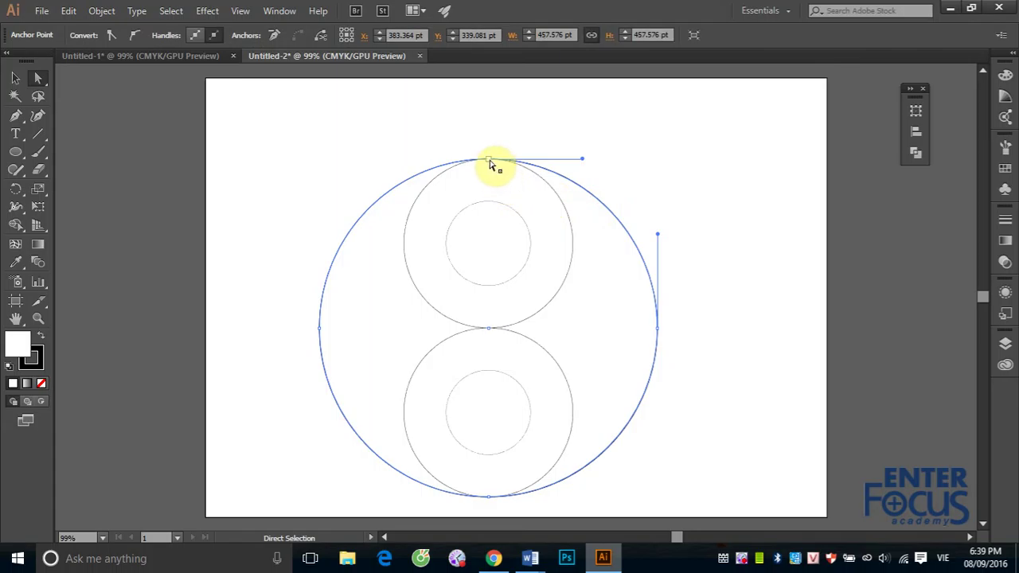
{"action": "left_click", "coordinate": [491, 161]}
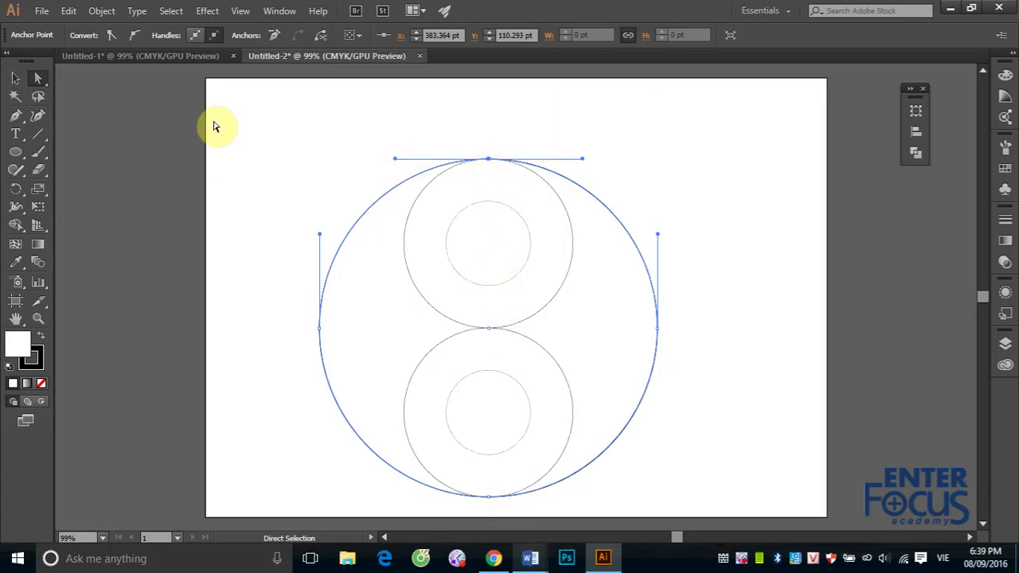
{"action": "left_click", "coordinate": [320, 36]}
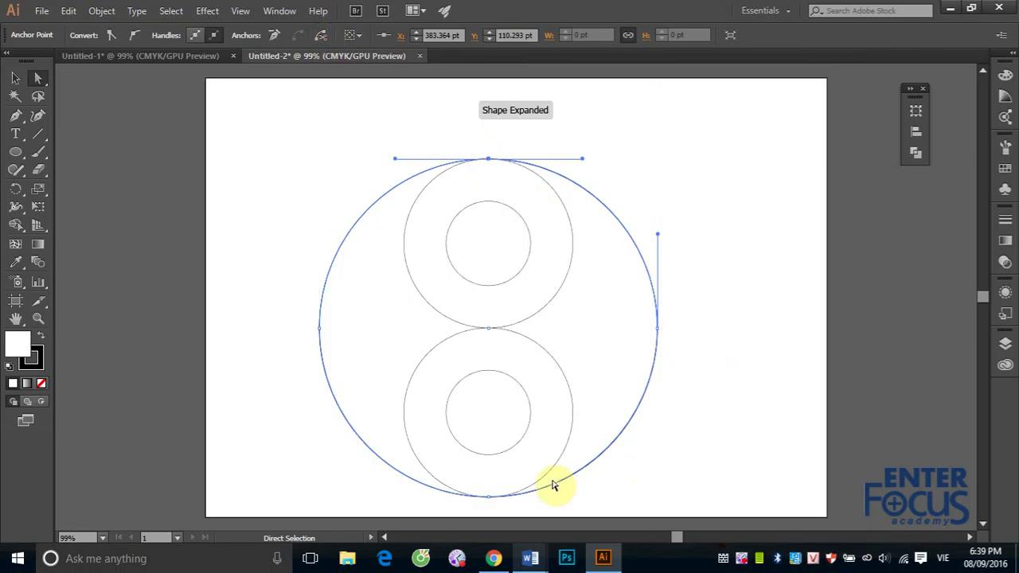
{"action": "left_click", "coordinate": [489, 496]}
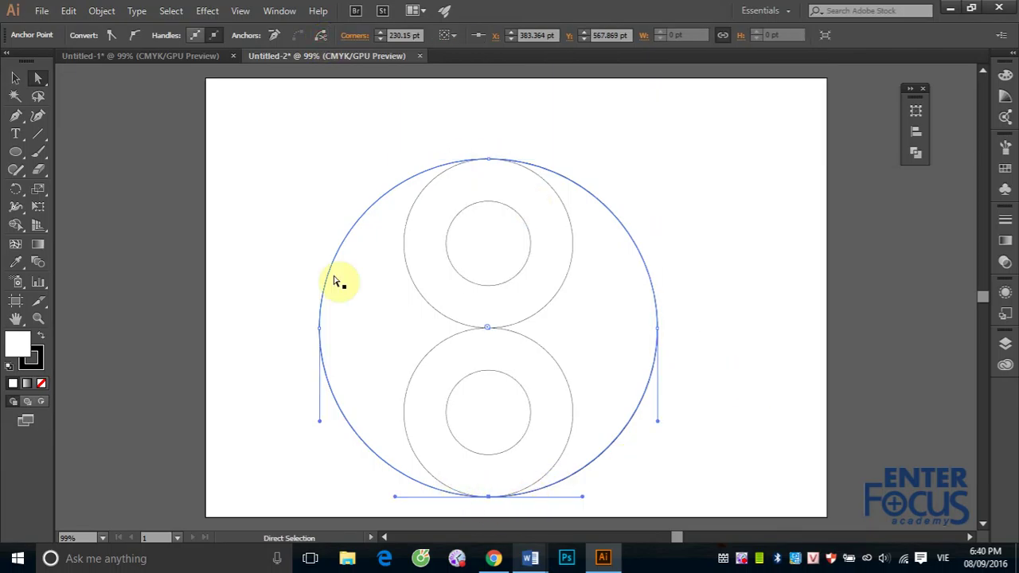
{"action": "left_click", "coordinate": [321, 35]}
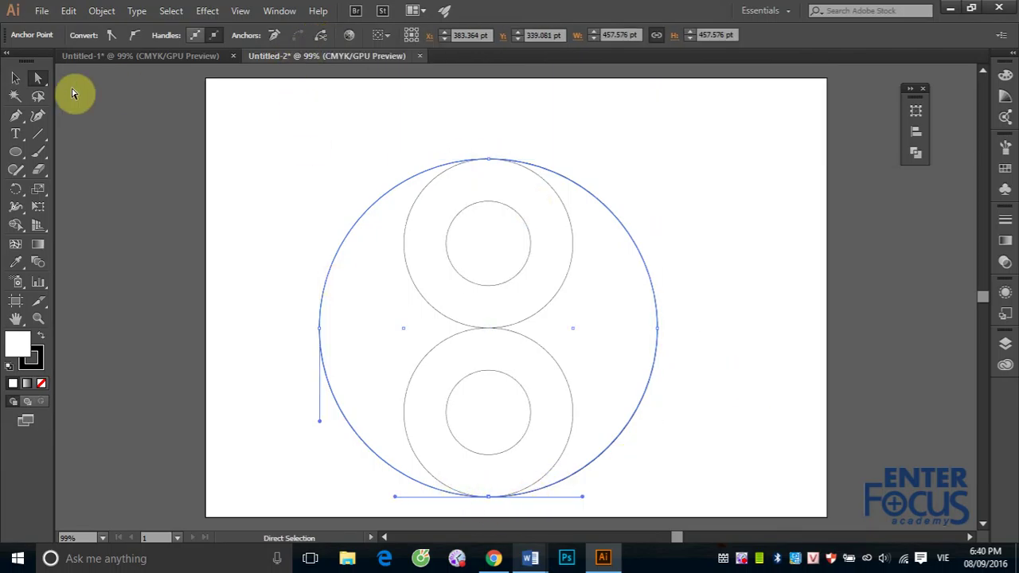
Step: Drag the large circle's left half away and delete it
{"action": "left_click", "coordinate": [16, 78]}
{"action": "left_click", "coordinate": [430, 141]}
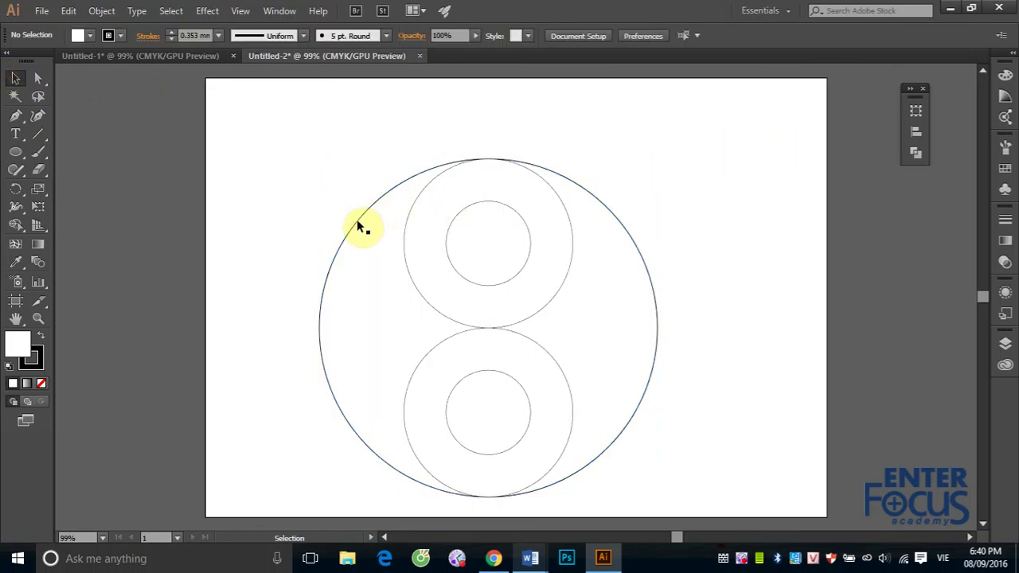
{"action": "left_click_drag", "start_coordinate": [359, 227], "coordinate": [228, 213]}
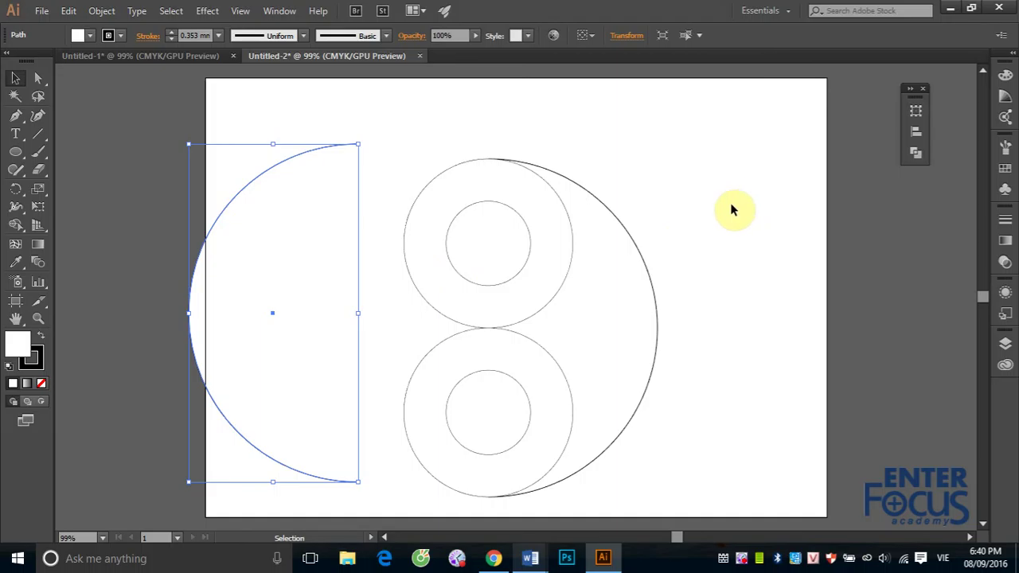
{"action": "key", "text": "Delete"}
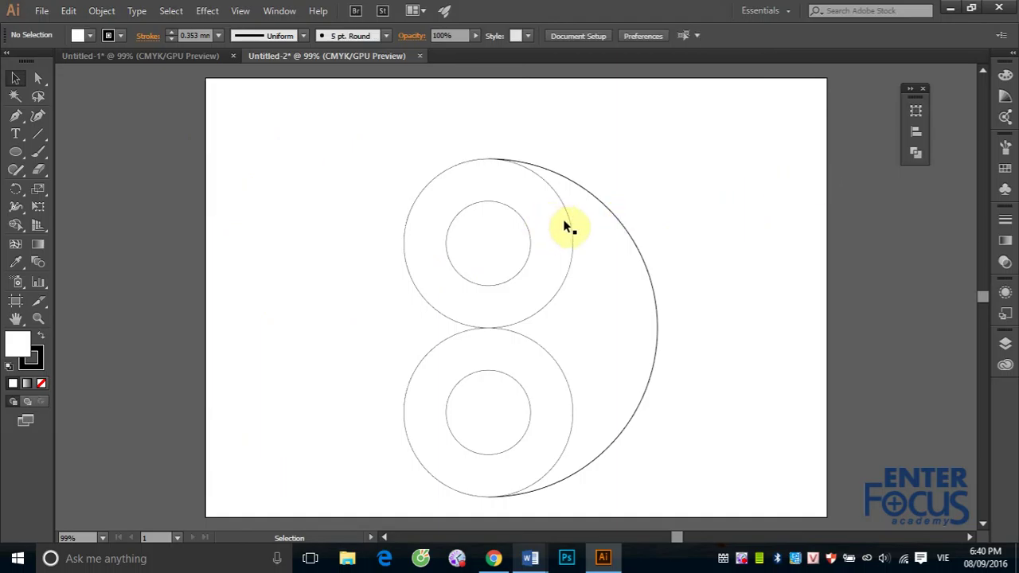
Step: Cut the upper circle's path at its top and bottom anchor points
{"action": "left_click", "coordinate": [569, 222]}
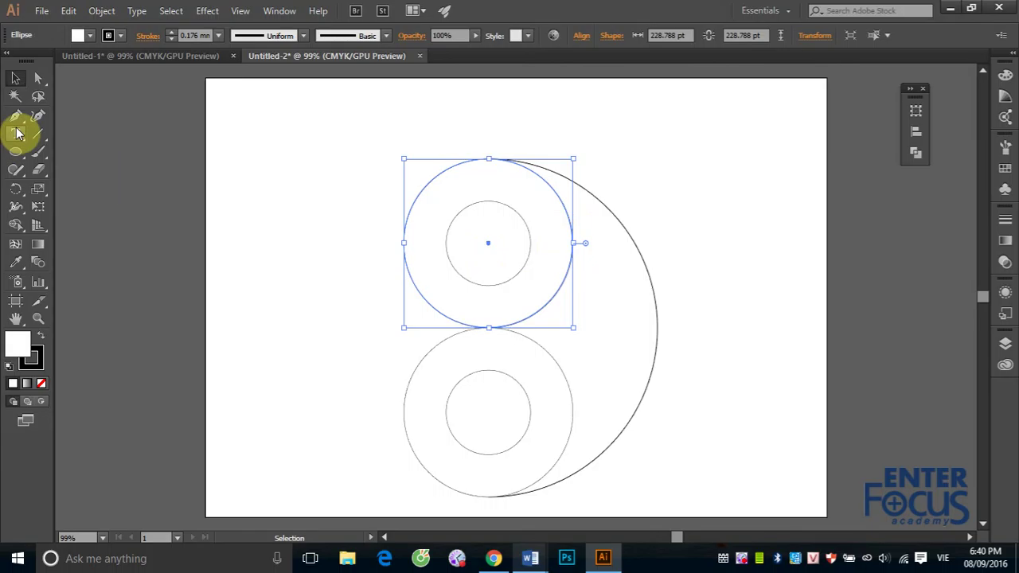
{"action": "left_click", "coordinate": [38, 78]}
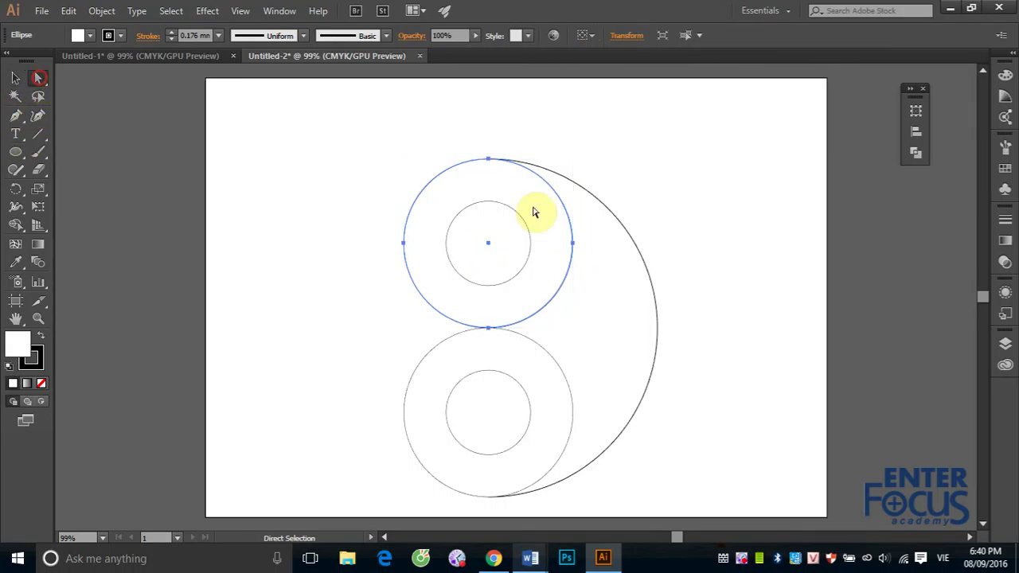
{"action": "left_click", "coordinate": [605, 146]}
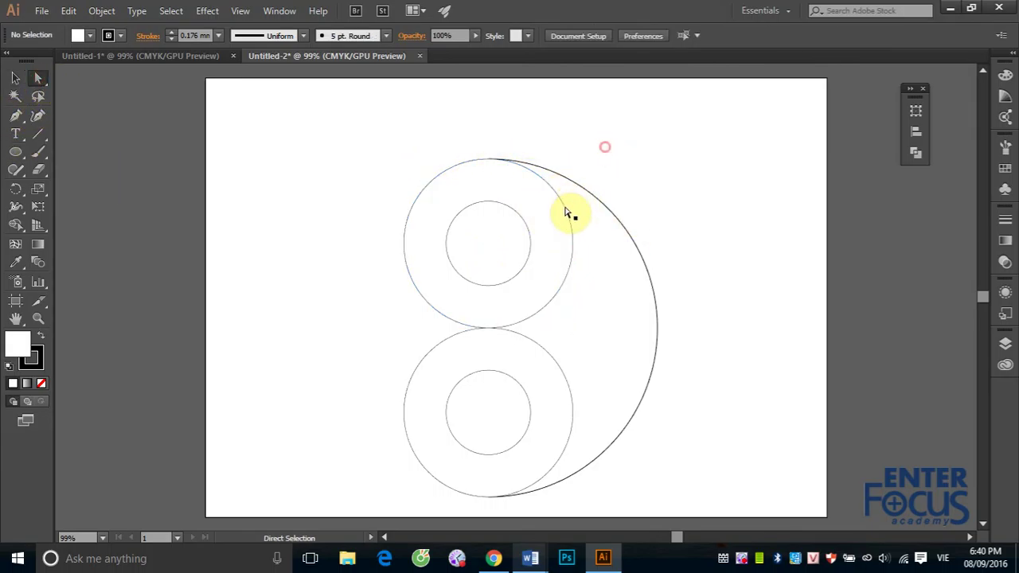
{"action": "left_click", "coordinate": [567, 211]}
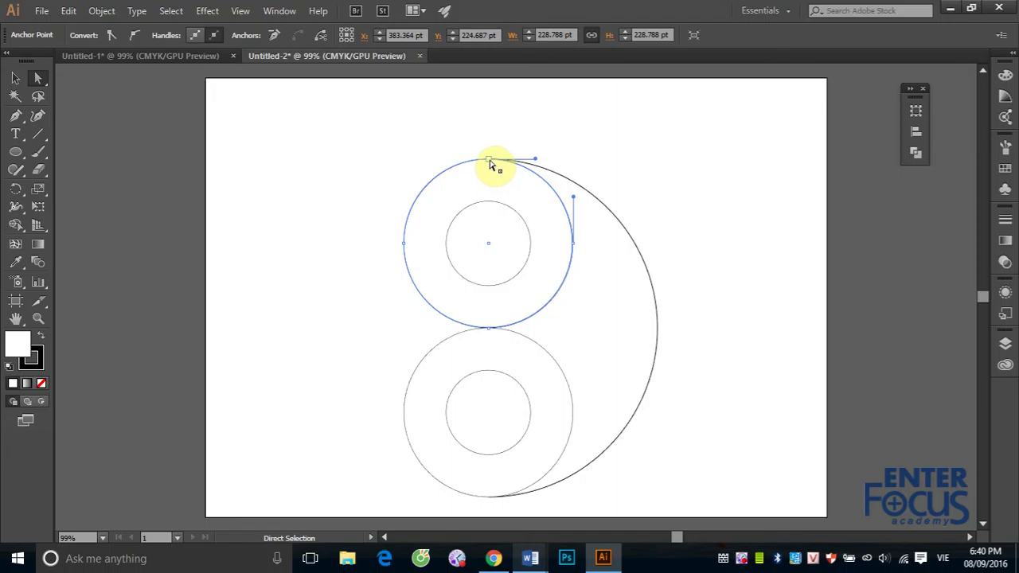
{"action": "left_click", "coordinate": [490, 161]}
{"action": "left_click", "coordinate": [324, 38]}
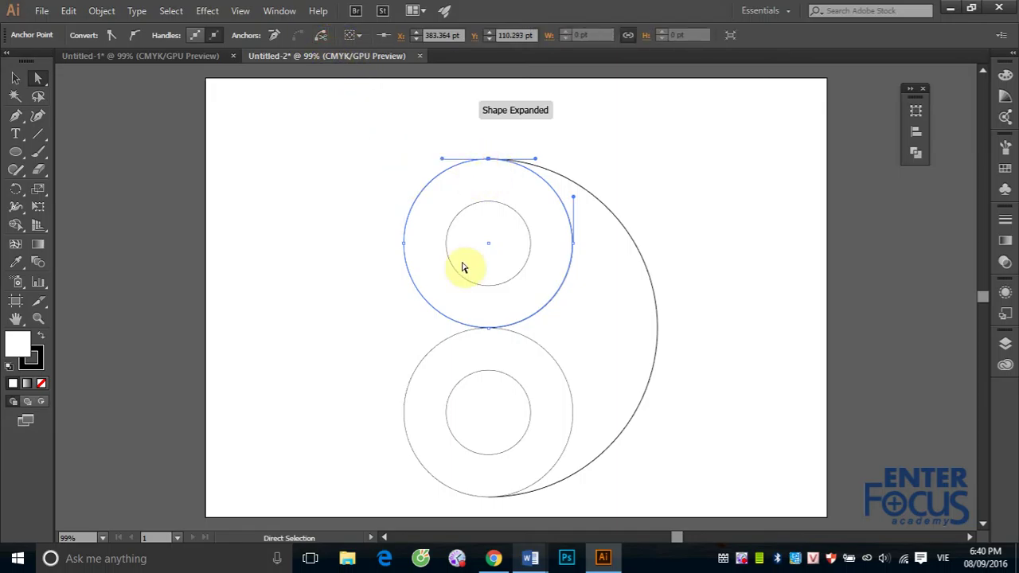
{"action": "left_click", "coordinate": [489, 328]}
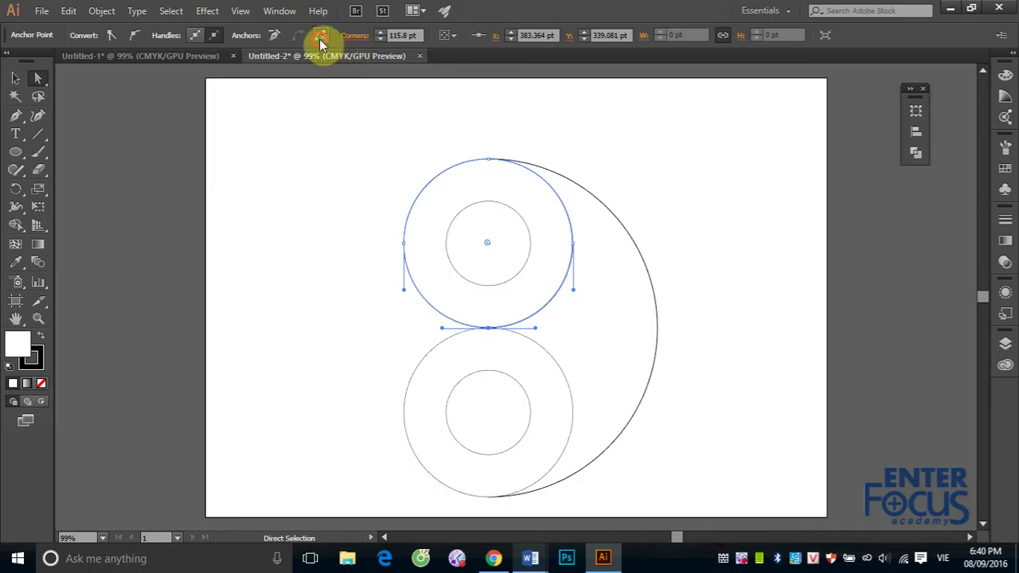
{"action": "left_click", "coordinate": [319, 39]}
Step: Delete the right half of the upper circle
{"action": "left_click", "coordinate": [15, 77]}
{"action": "left_click", "coordinate": [187, 141]}
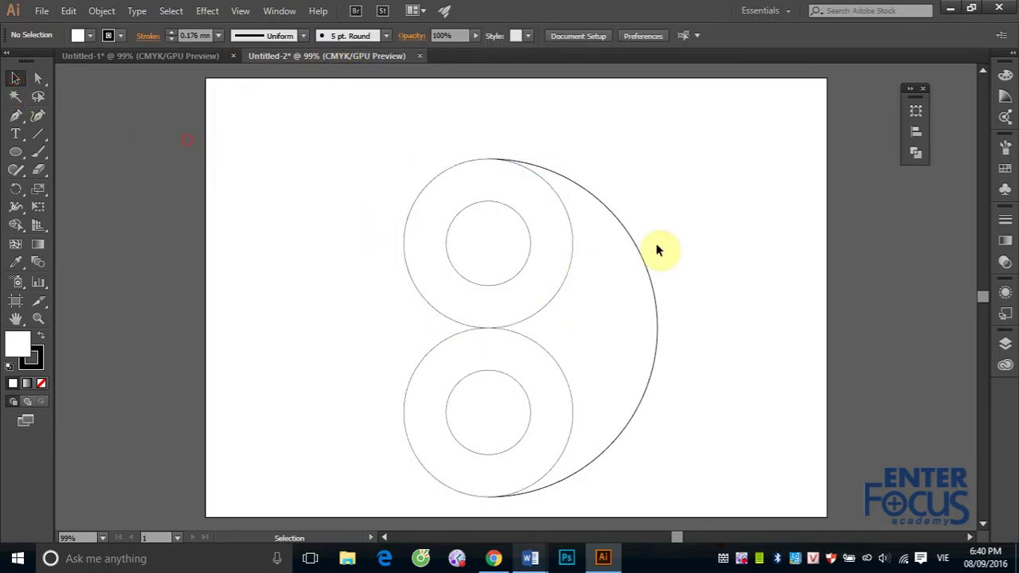
{"action": "left_click", "coordinate": [572, 236]}
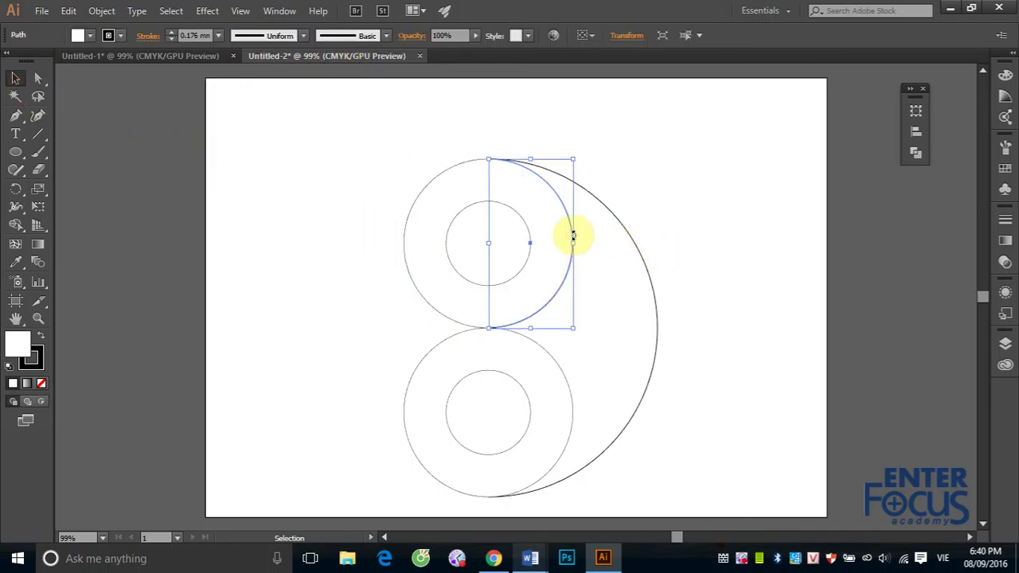
{"action": "key", "text": "Delete"}
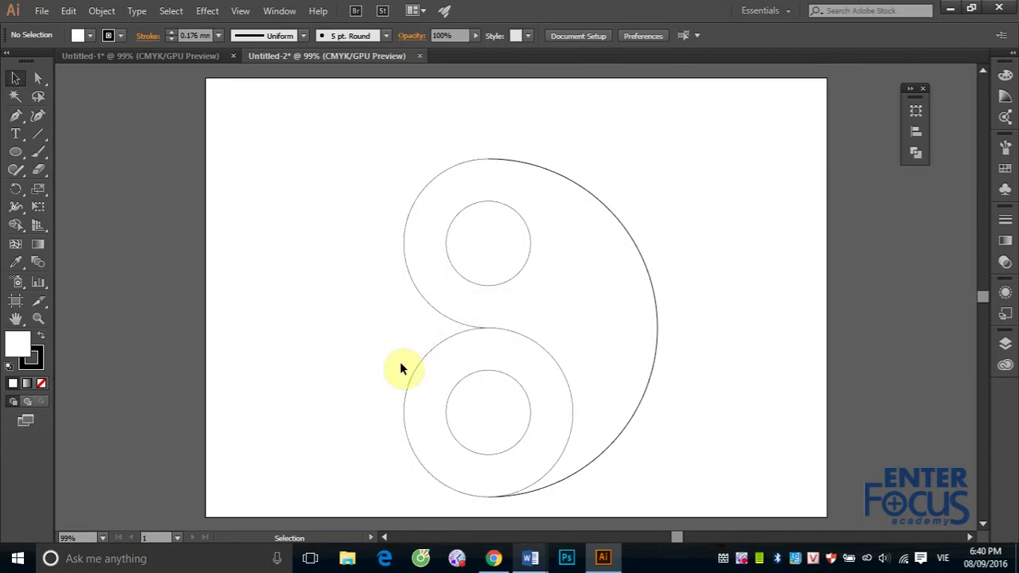
Step: Cut the lower circle's path at its top and bottom anchor points
{"action": "left_click", "coordinate": [39, 78]}
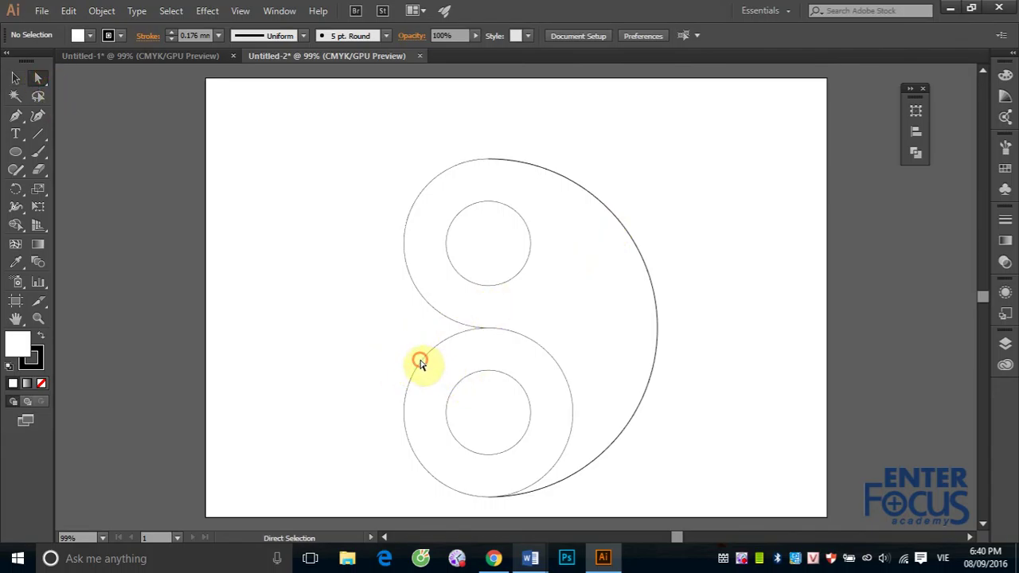
{"action": "left_click", "coordinate": [423, 360]}
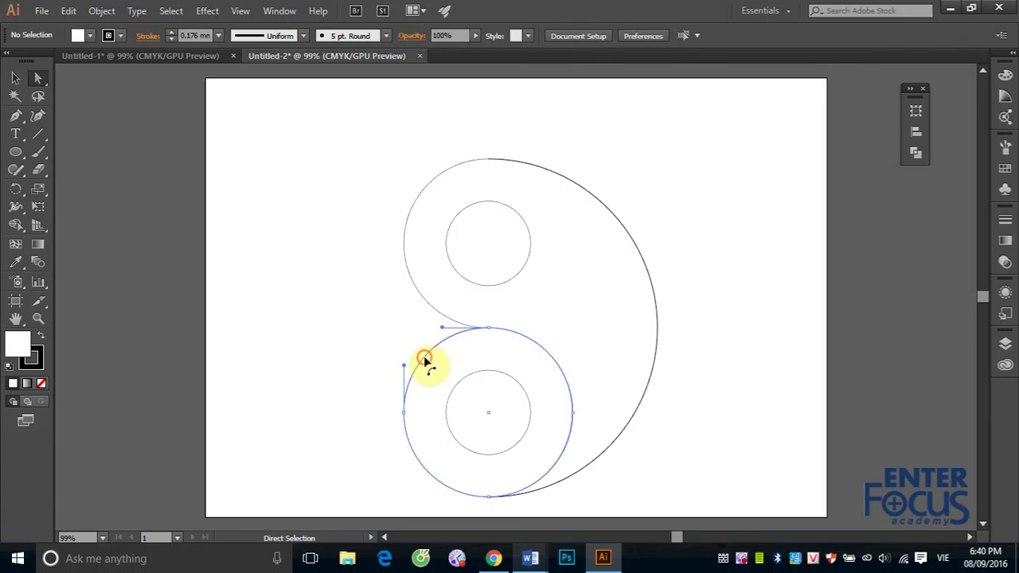
{"action": "left_click", "coordinate": [488, 329]}
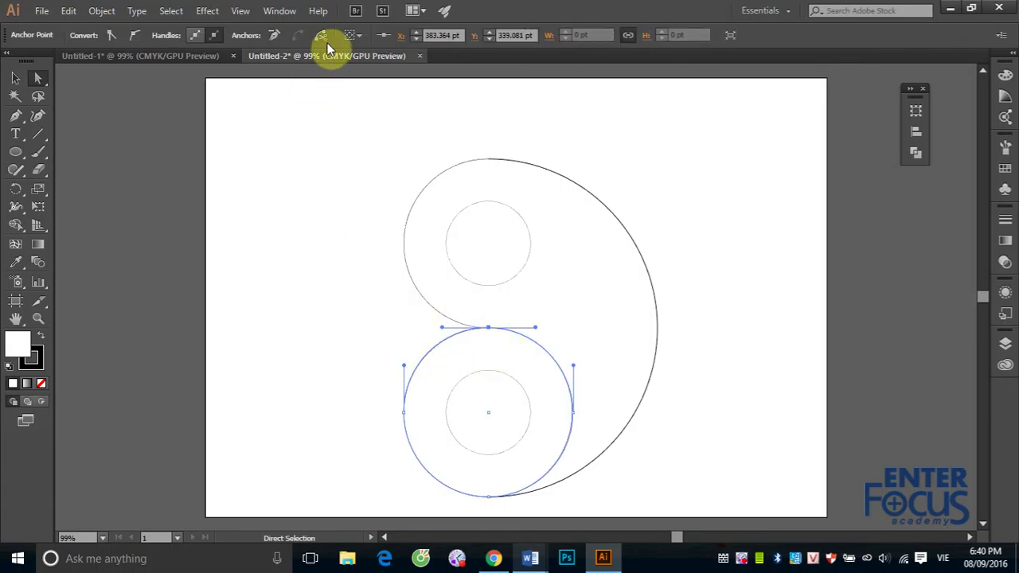
{"action": "left_click", "coordinate": [322, 35]}
{"action": "left_click", "coordinate": [488, 496]}
{"action": "left_click", "coordinate": [322, 35]}
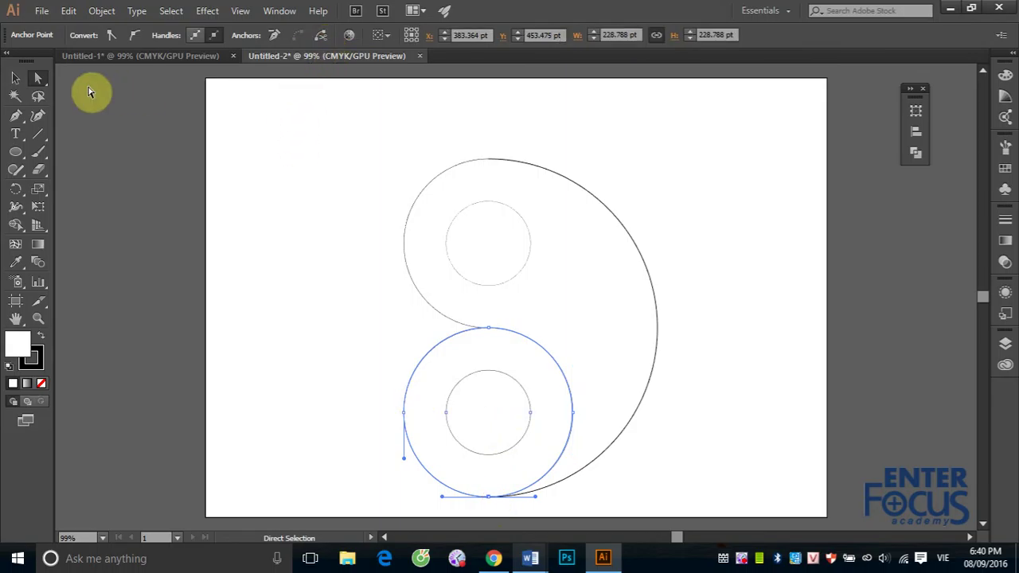
{"action": "left_click", "coordinate": [15, 77]}
{"action": "left_click", "coordinate": [223, 138]}
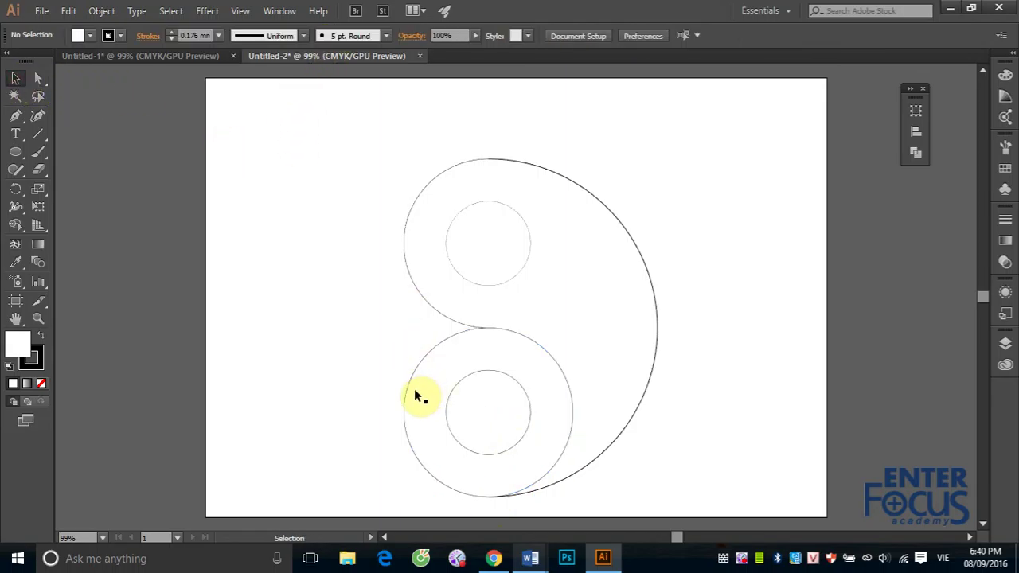
Step: Delete the lower circle's left half, then select the left arc with the right half-circle
{"action": "left_click_drag", "start_coordinate": [407, 396], "coordinate": [284, 396]}
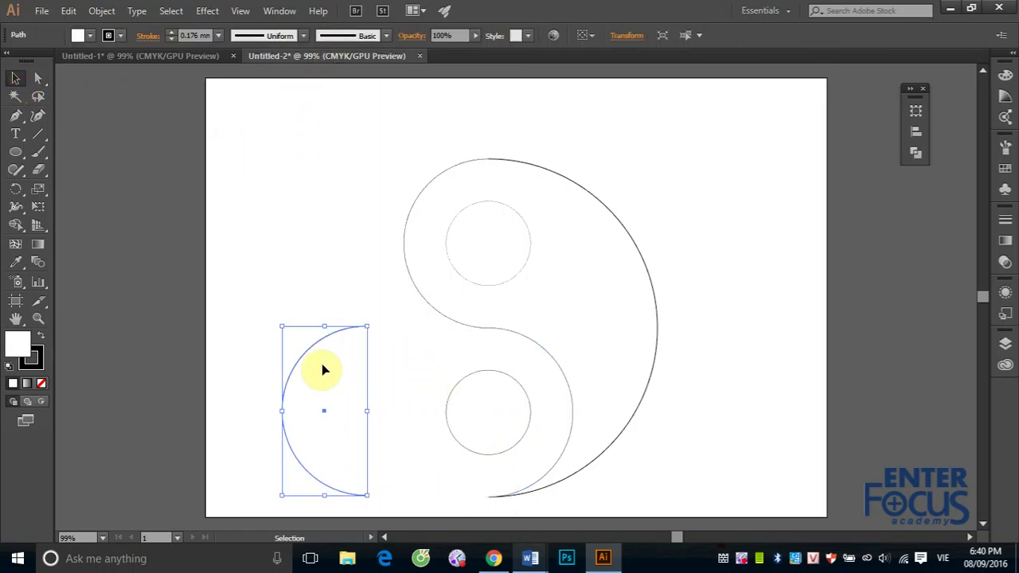
{"action": "key", "text": "Delete"}
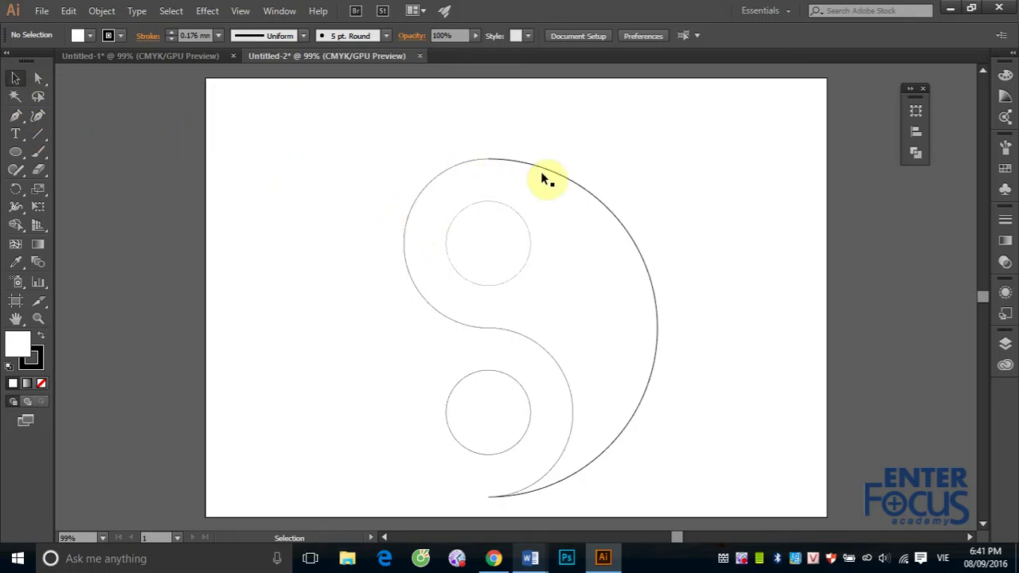
{"action": "left_click_drag", "start_coordinate": [547, 171], "coordinate": [647, 169]}
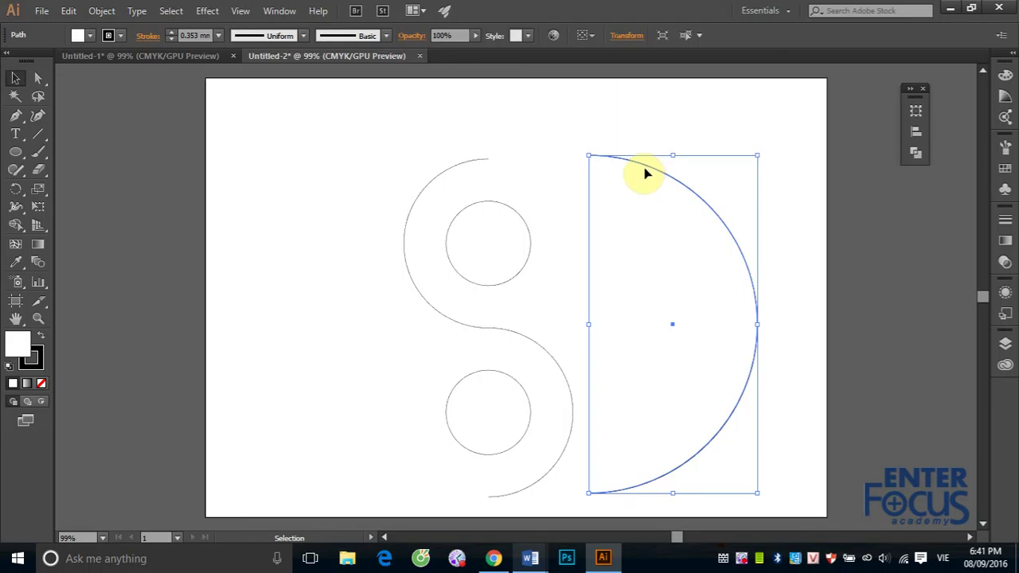
{"action": "key", "text": "ctrl+z"}
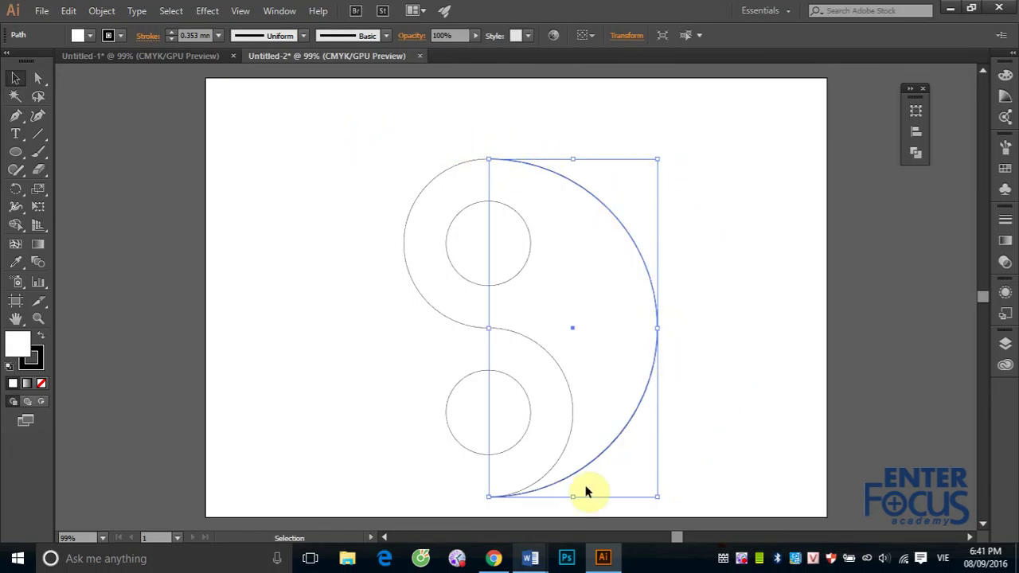
{"action": "left_click", "coordinate": [410, 213], "text": "shift"}
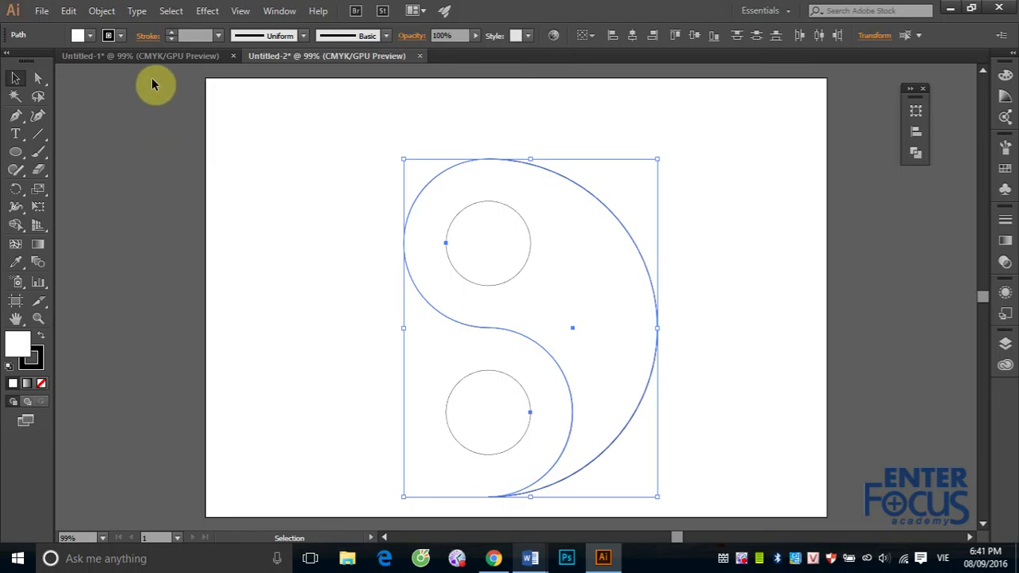
{"action": "left_click", "coordinate": [103, 12]}
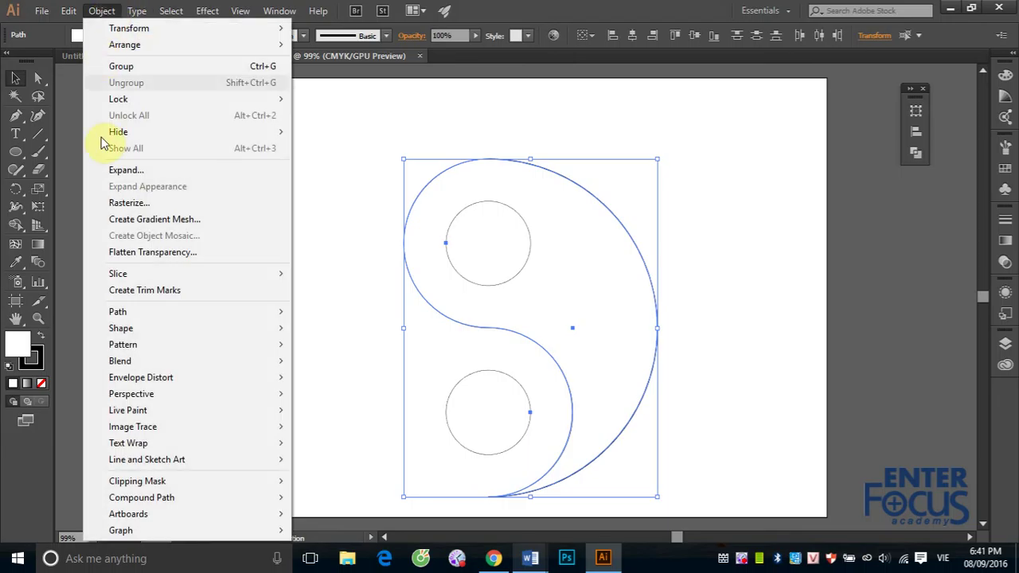
{"action": "mouse_move", "coordinate": [118, 311]}
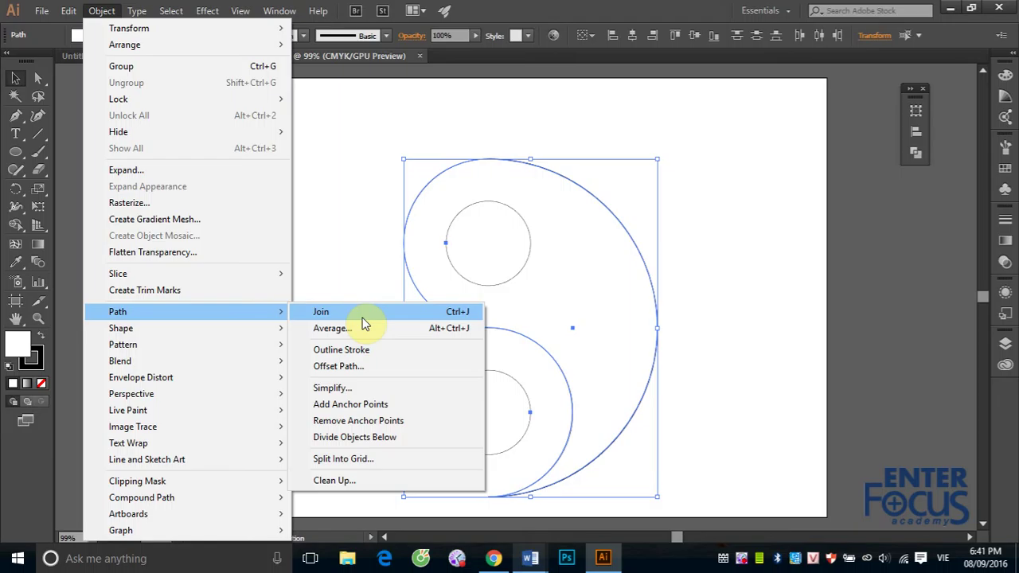
Step: Join the two selected arcs into one continuous S-shaped path and show the Swatches panel
{"action": "left_click", "coordinate": [349, 312]}
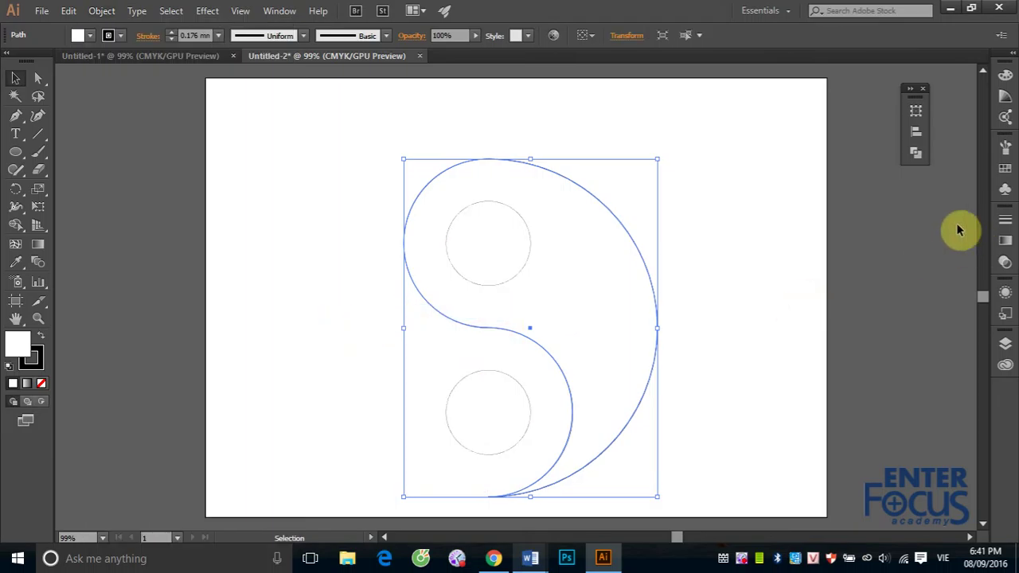
{"action": "left_click", "coordinate": [1005, 168]}
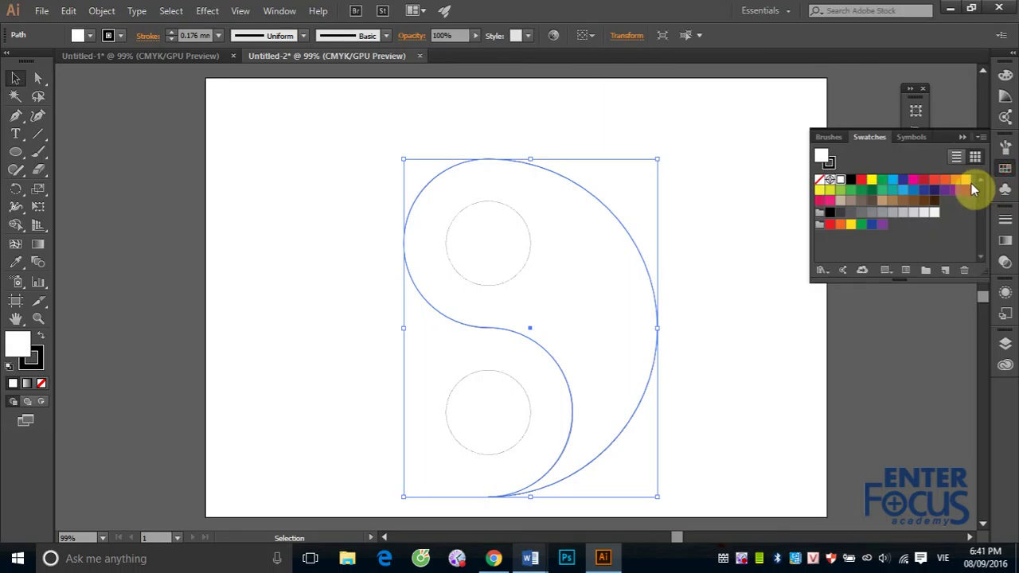
Step: Fill the joined outline red and the upper inner circle black, then reselect the red shape
{"action": "left_click", "coordinate": [861, 181]}
{"action": "left_click", "coordinate": [689, 129]}
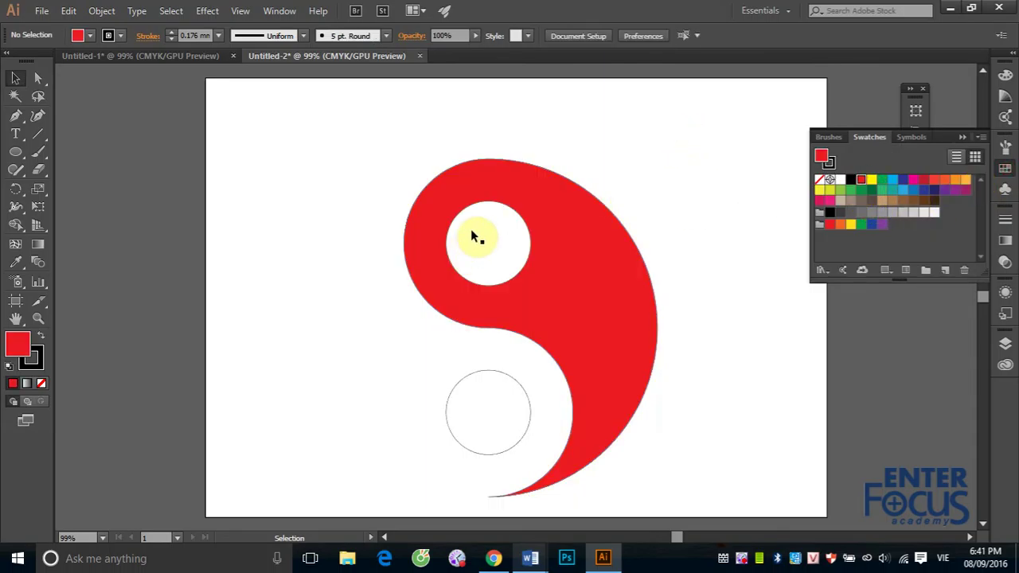
{"action": "left_click", "coordinate": [469, 230]}
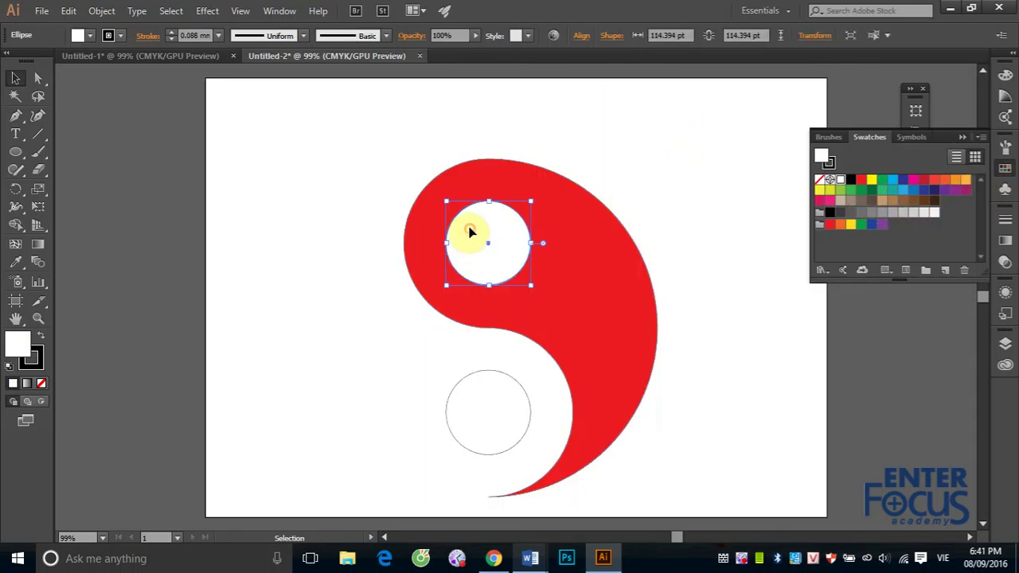
{"action": "left_click", "coordinate": [850, 179]}
{"action": "left_click", "coordinate": [691, 142]}
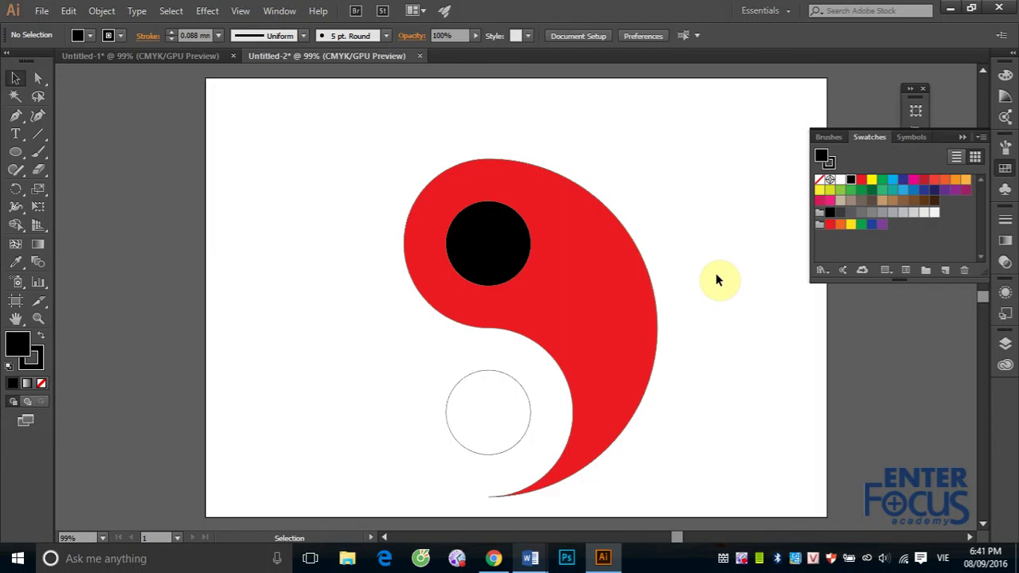
{"action": "left_click", "coordinate": [546, 310]}
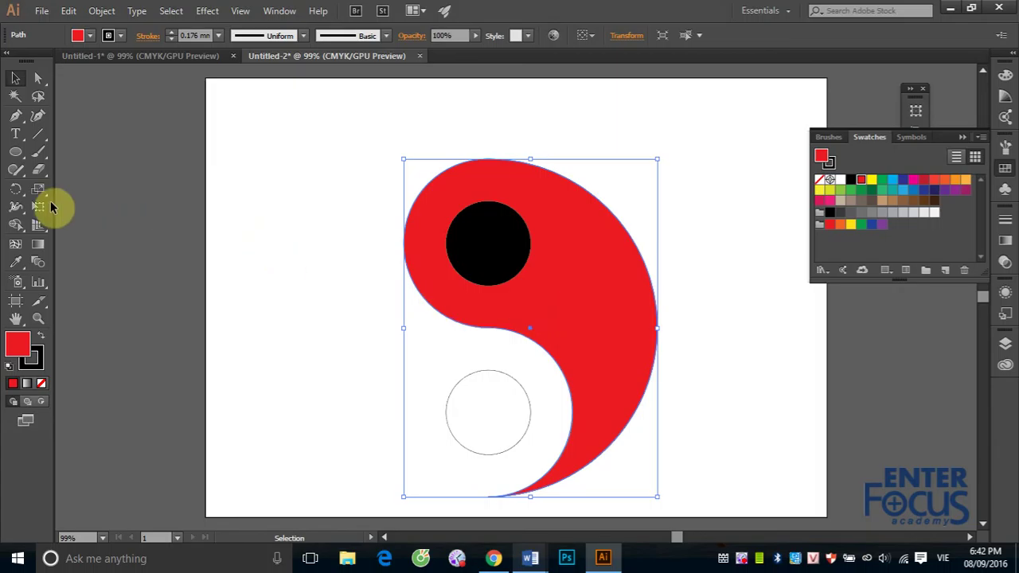
Step: Make a 180° rotated copy of the red half around its centre anchor
{"action": "left_click", "coordinate": [13, 192]}
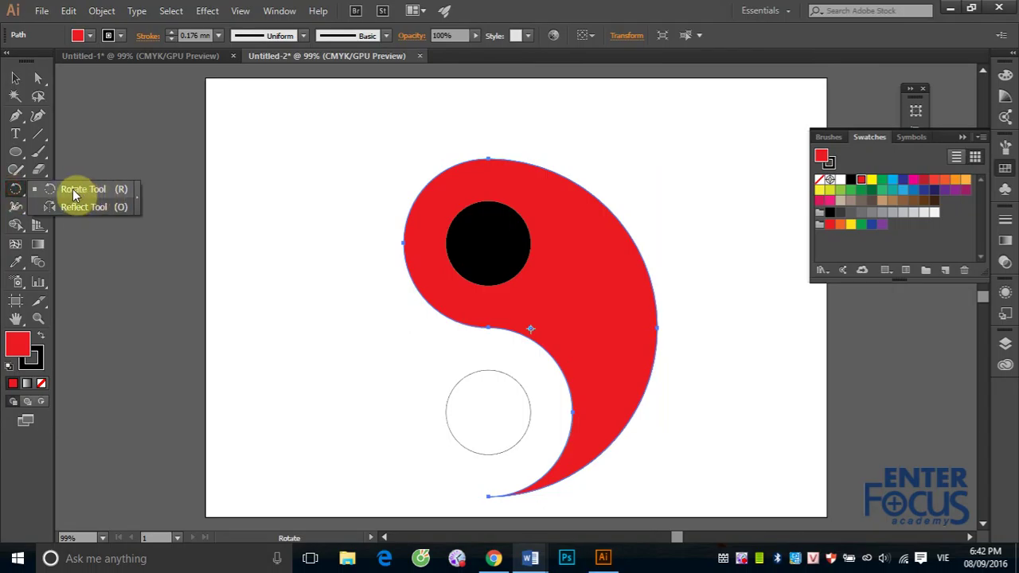
{"action": "left_click", "coordinate": [57, 192]}
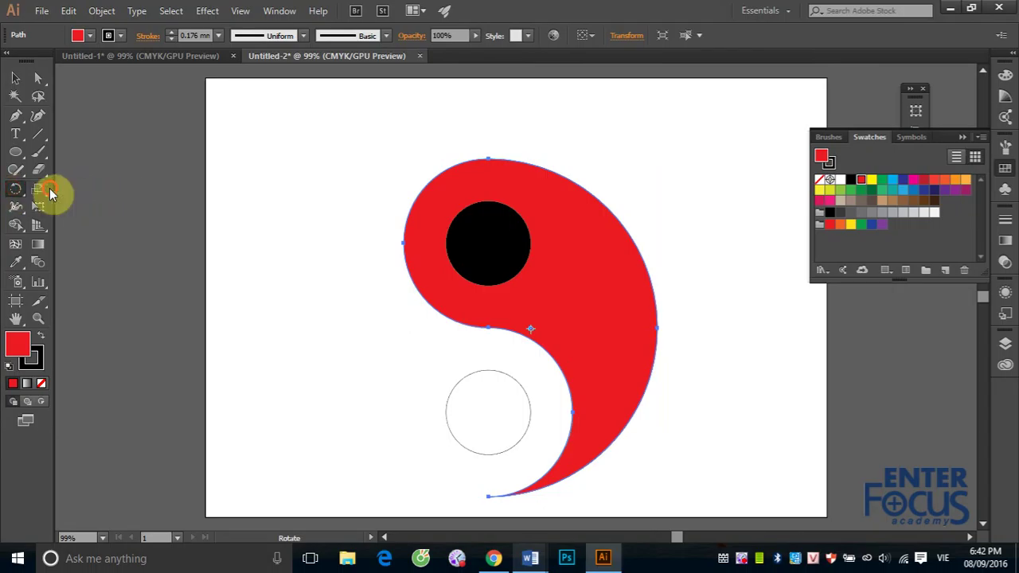
{"action": "left_click", "coordinate": [487, 330]}
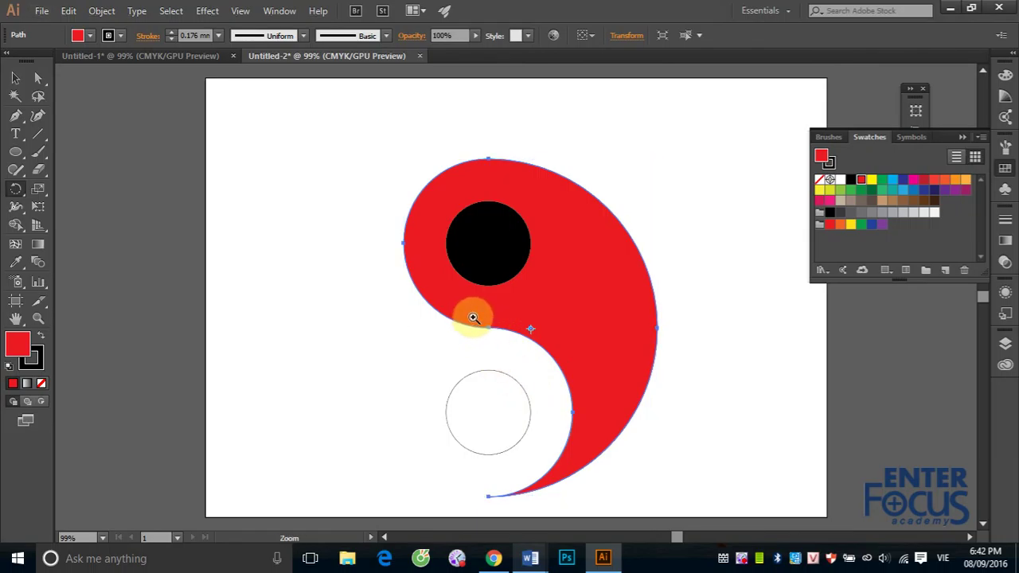
{"action": "scroll", "coordinate": [513, 344], "scroll_direction": "up", "scroll_amount": 5}
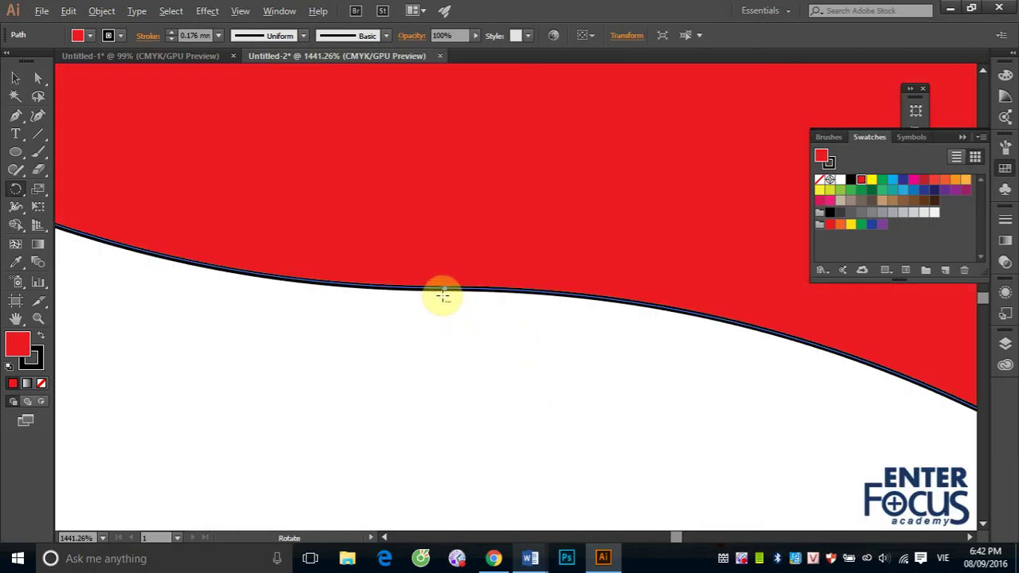
{"action": "left_click", "coordinate": [445, 288]}
{"action": "left_click", "coordinate": [445, 289], "text": "alt"}
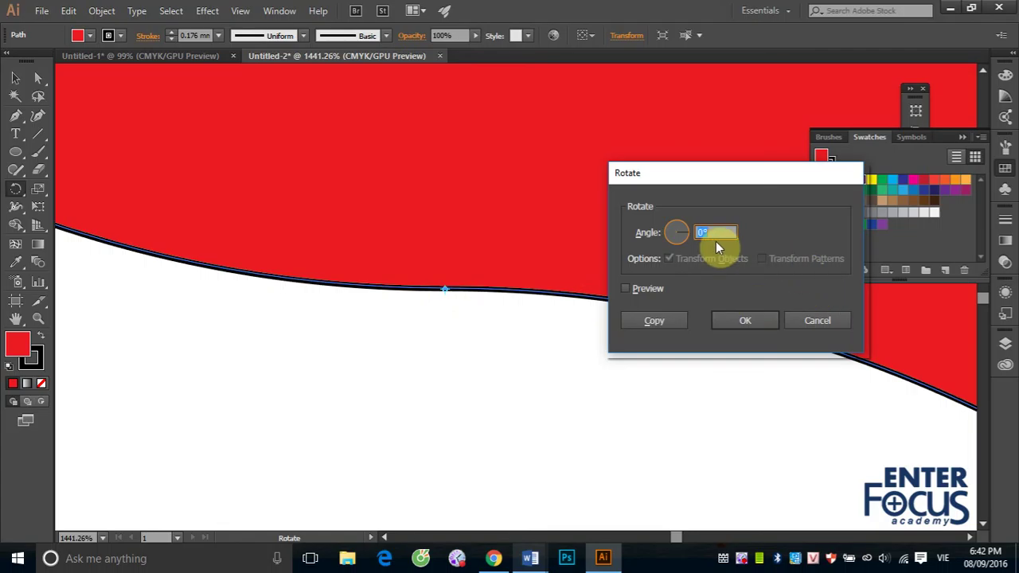
{"action": "type", "text": "180"}
{"action": "left_click", "coordinate": [645, 322]}
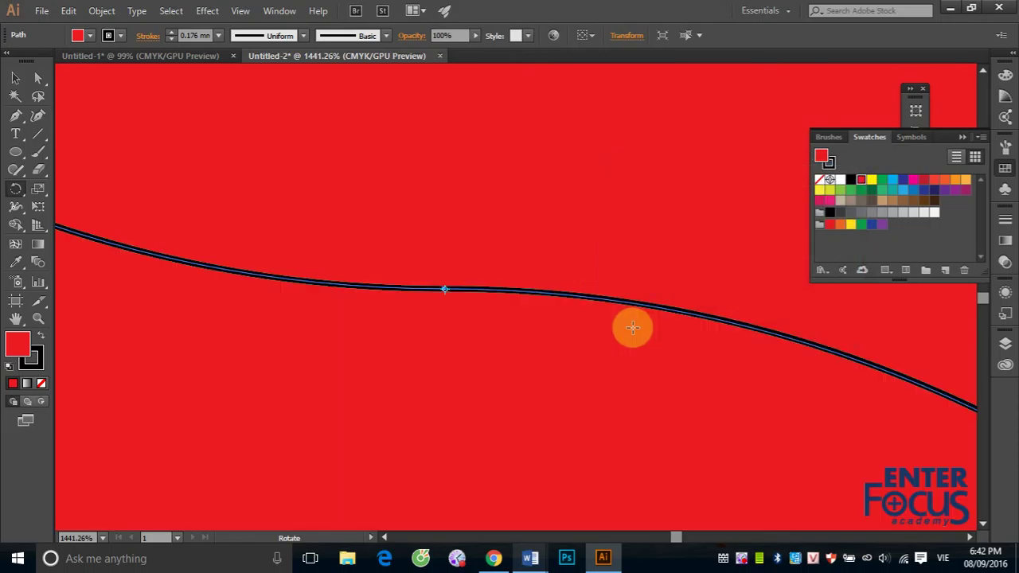
Step: Zoom out to see the whole circle and fill the rotated copy black
{"action": "key", "text": "ctrl+minus"}
{"action": "key", "text": "ctrl+minus"}
{"action": "key", "text": "ctrl+minus"}
{"action": "key", "text": "ctrl+minus"}
{"action": "key", "text": "ctrl+minus"}
{"action": "key", "text": "ctrl+minus"}
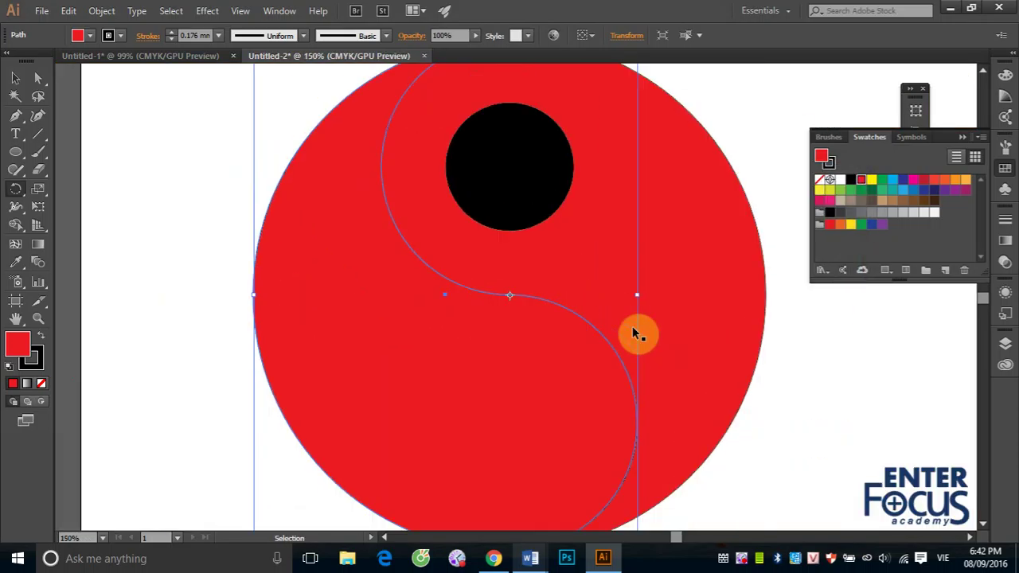
{"action": "key", "text": "ctrl+minus"}
{"action": "key", "text": "r"}
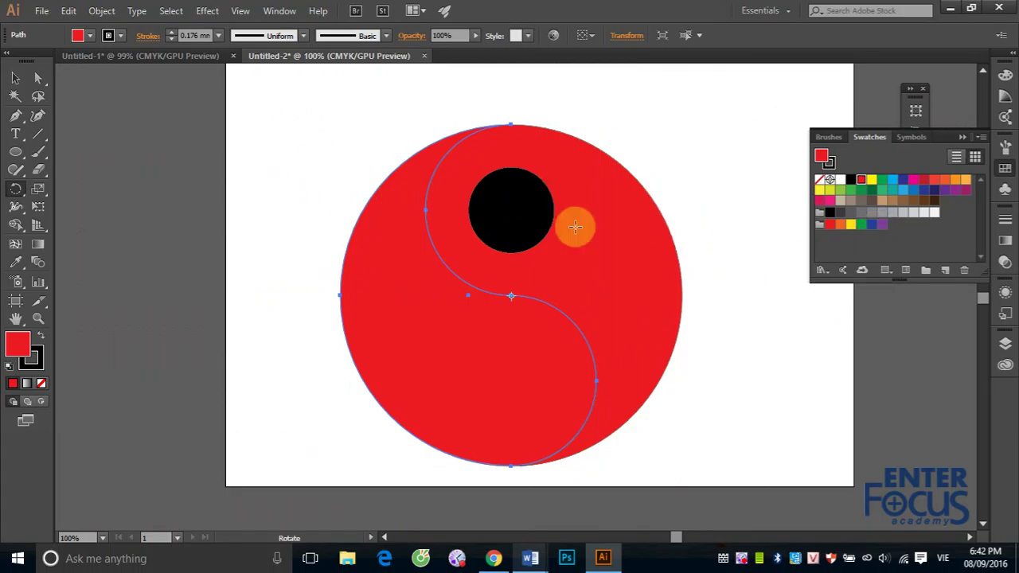
{"action": "left_click", "coordinate": [850, 180]}
Step: Send the black half behind the lower inner circle
{"action": "left_click", "coordinate": [22, 84]}
{"action": "left_click", "coordinate": [504, 377]}
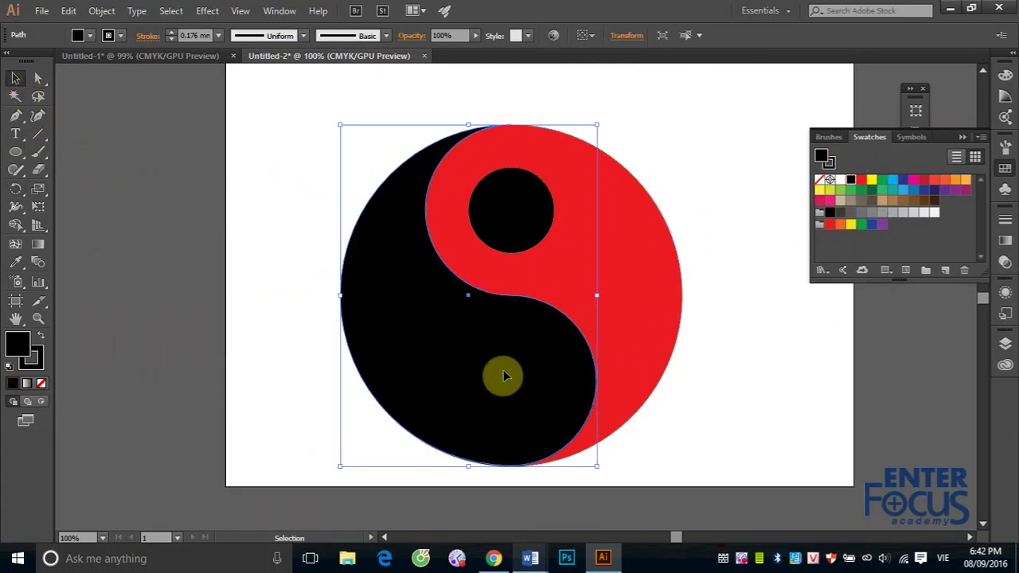
{"action": "key", "text": "ctrl"}
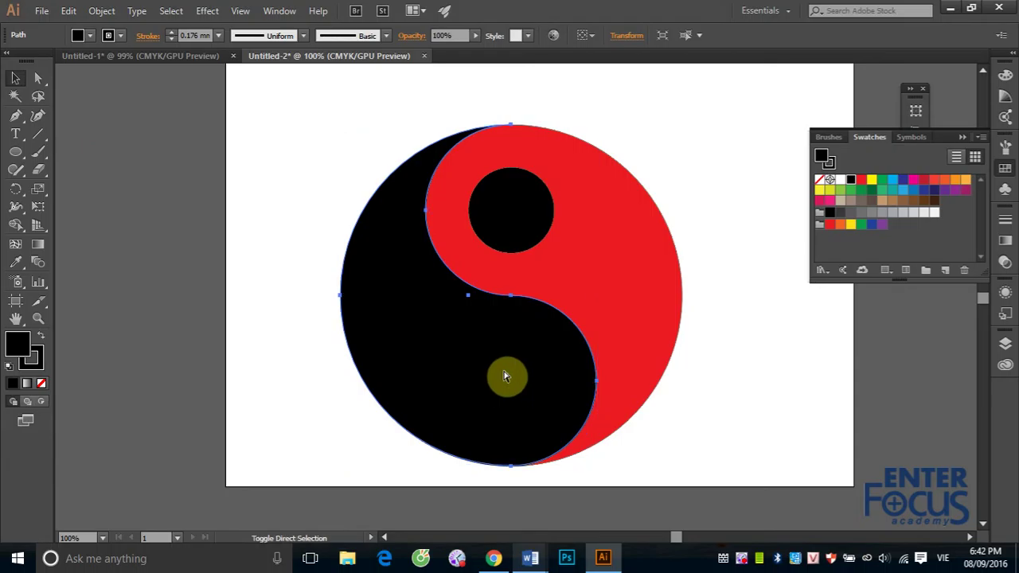
{"action": "key", "text": "ctrl+["}
{"action": "left_click", "coordinate": [748, 186]}
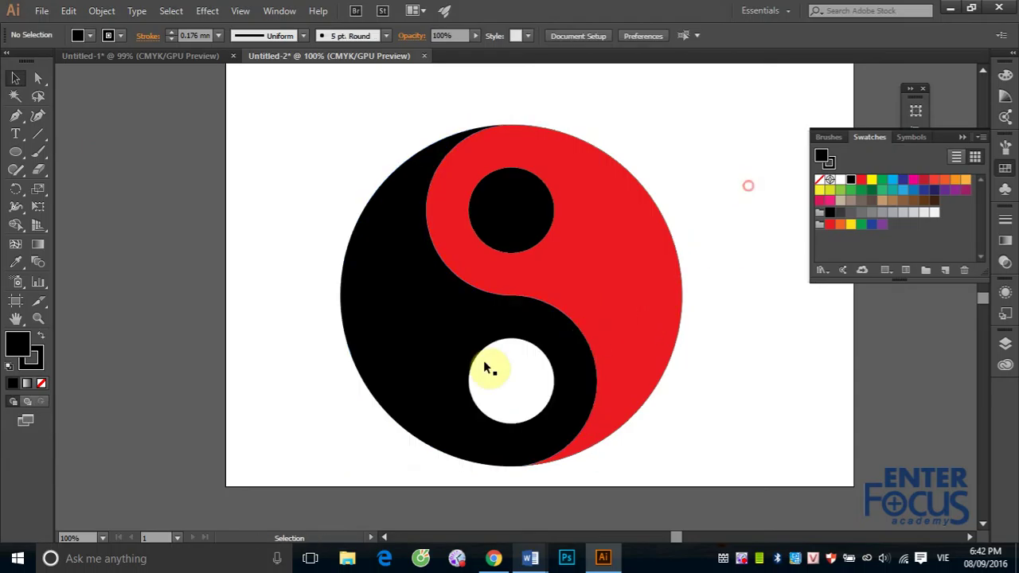
Step: Fill the lower inner circle red, then select all pieces and set their stroke to none
{"action": "left_click", "coordinate": [489, 368]}
{"action": "left_click", "coordinate": [860, 179]}
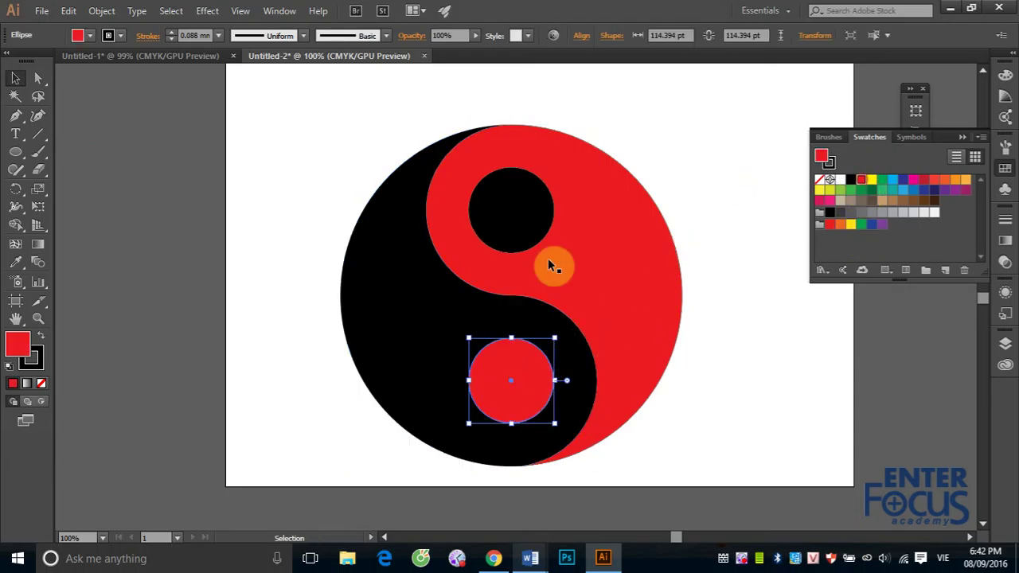
{"action": "left_click", "coordinate": [691, 138]}
{"action": "left_click_drag", "start_coordinate": [230, 107], "coordinate": [750, 509]}
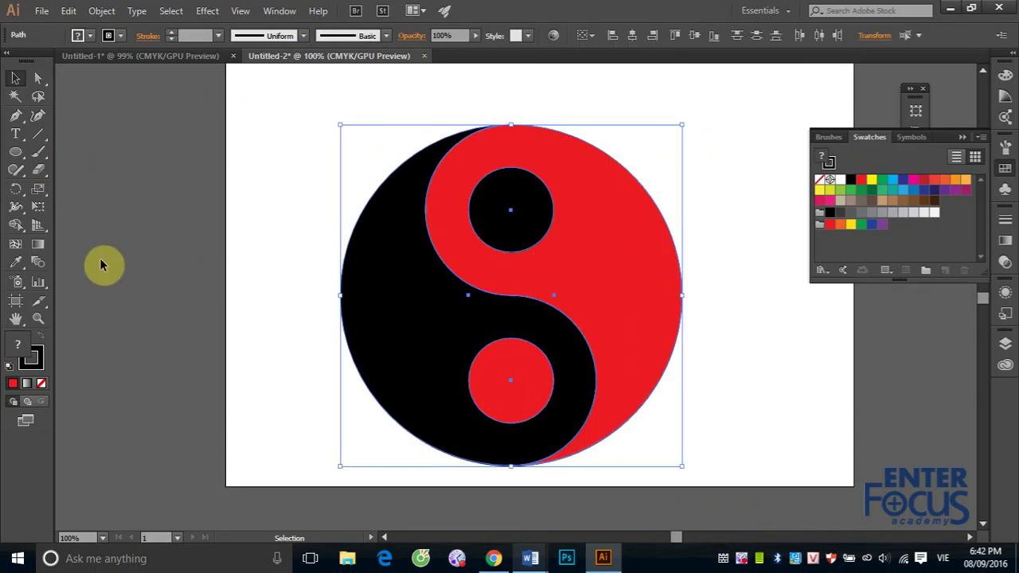
{"action": "left_click", "coordinate": [40, 383]}
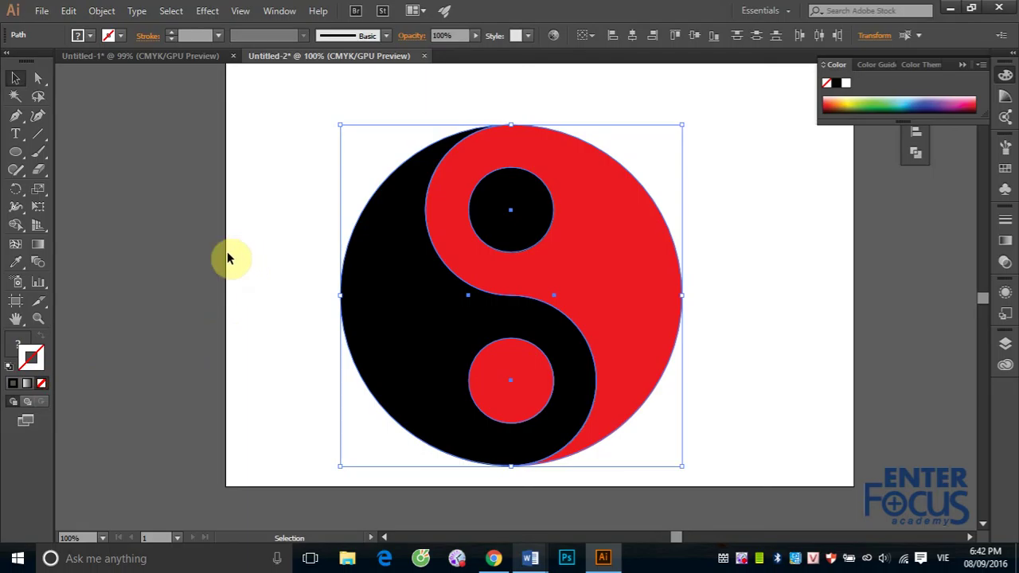
Step: Group all the yin-yang pieces into a single object and deselect it
{"action": "left_click", "coordinate": [102, 10]}
{"action": "mouse_move", "coordinate": [118, 99]}
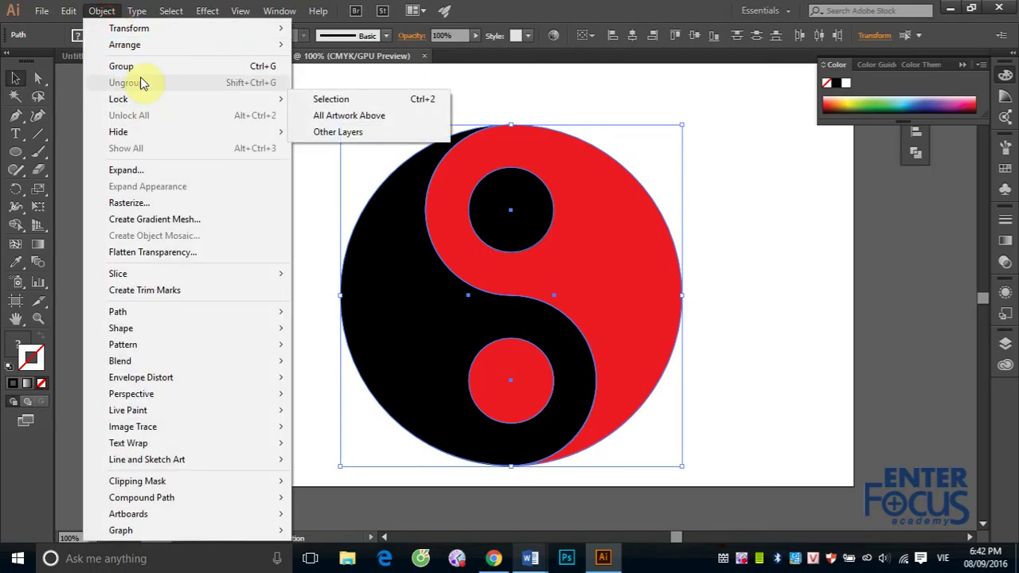
{"action": "left_click", "coordinate": [135, 66]}
{"action": "left_click", "coordinate": [836, 265]}
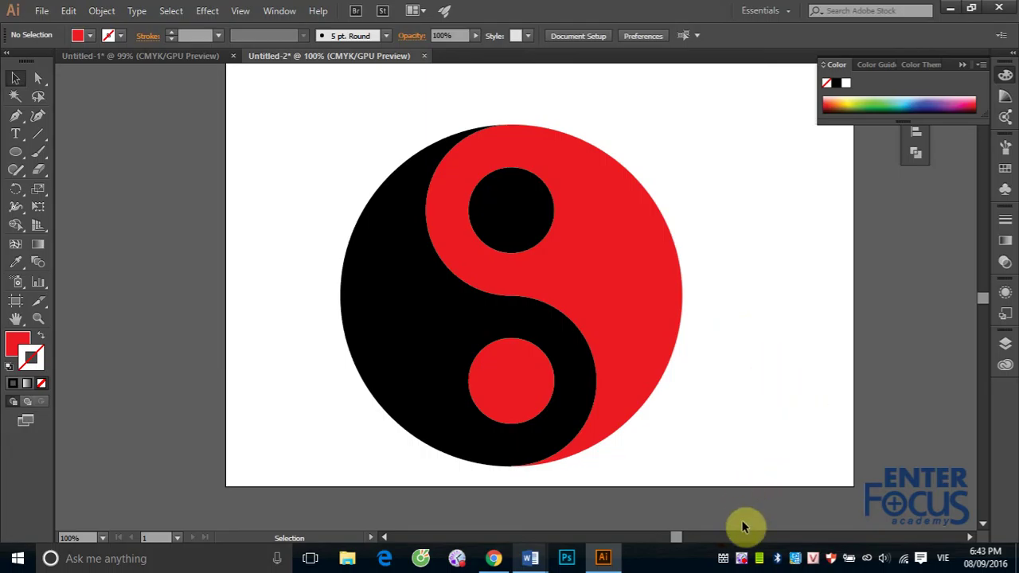
{"action": "left_click", "coordinate": [741, 560]}
{"action": "right_click", "coordinate": [741, 561]}
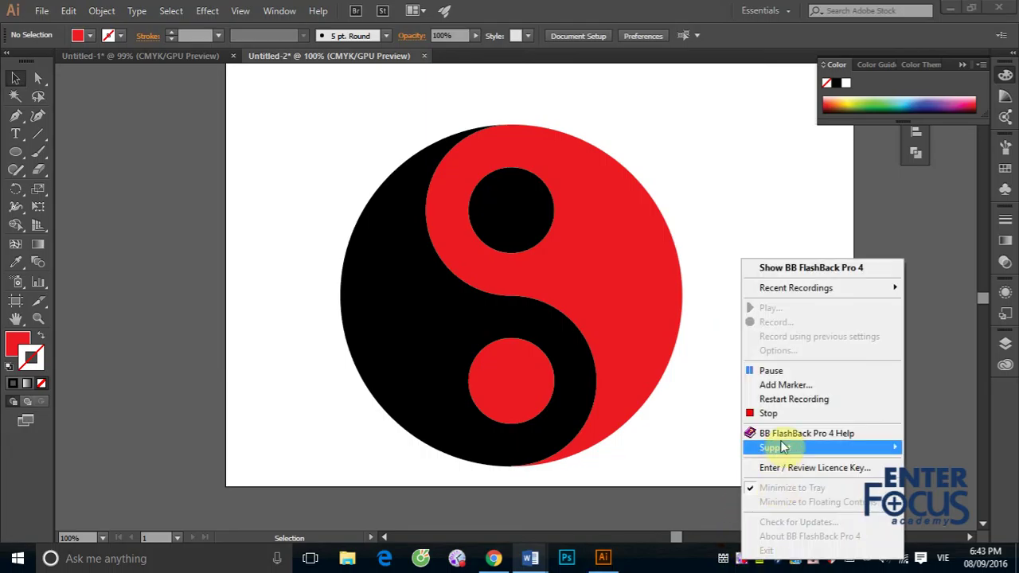